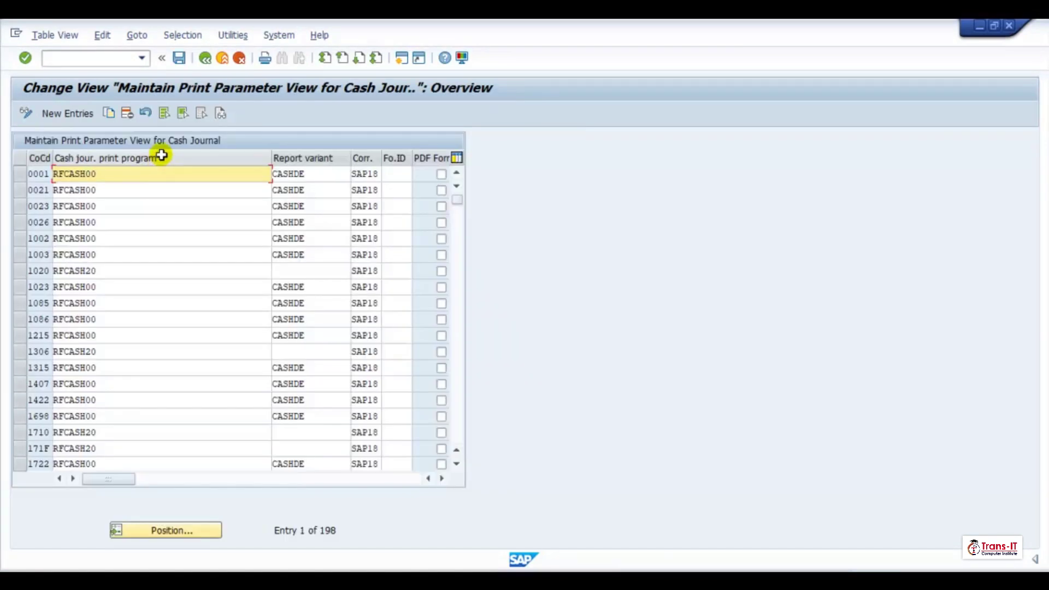
Position the cash journal print parameter list at the entry for company code TRE1.
{"action": "left_click", "coordinate": [20, 174]}
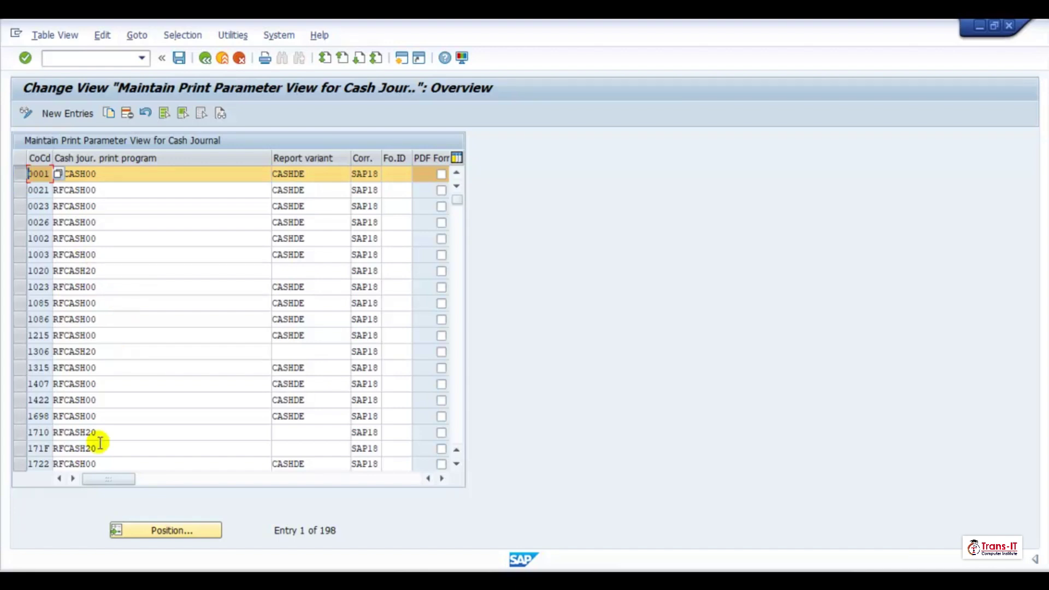
{"action": "left_click", "coordinate": [162, 523]}
{"action": "left_click", "coordinate": [19, 174]}
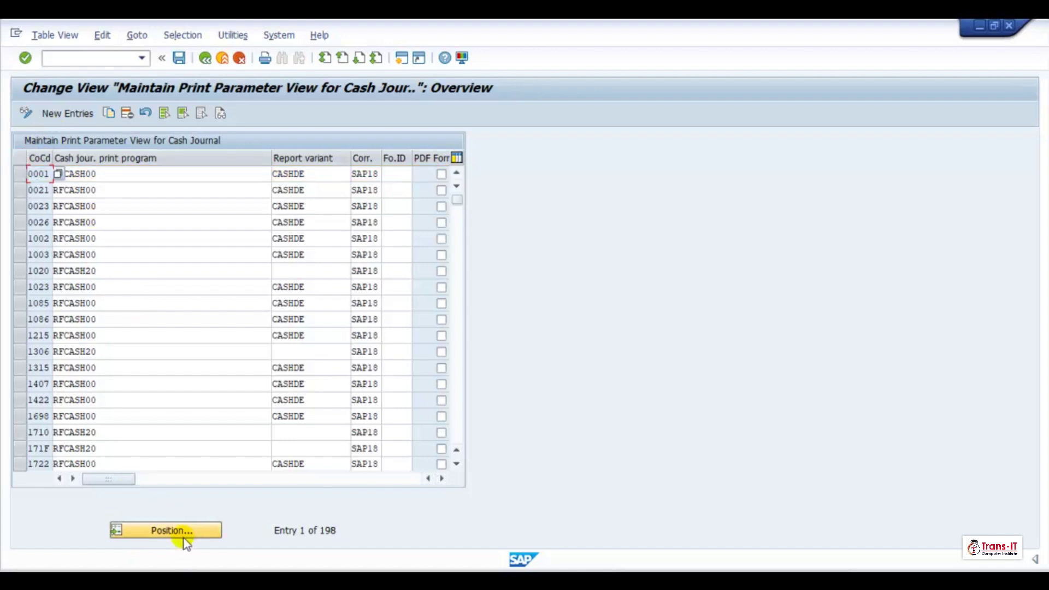
{"action": "left_click", "coordinate": [171, 529]}
{"action": "type", "text": "TRE"}
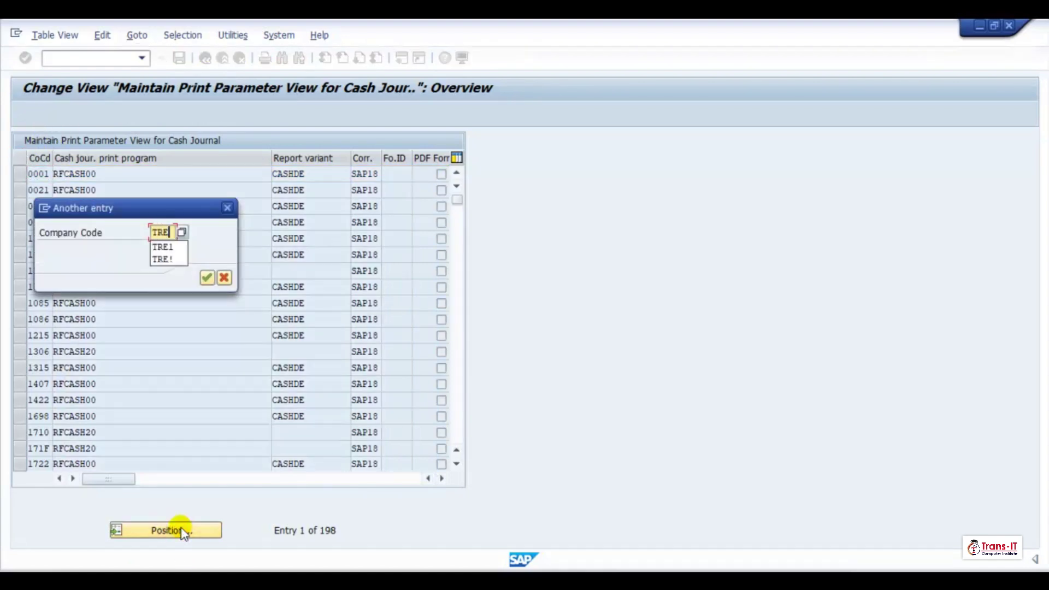
{"action": "type", "text": "1"}
{"action": "key", "text": "Return"}
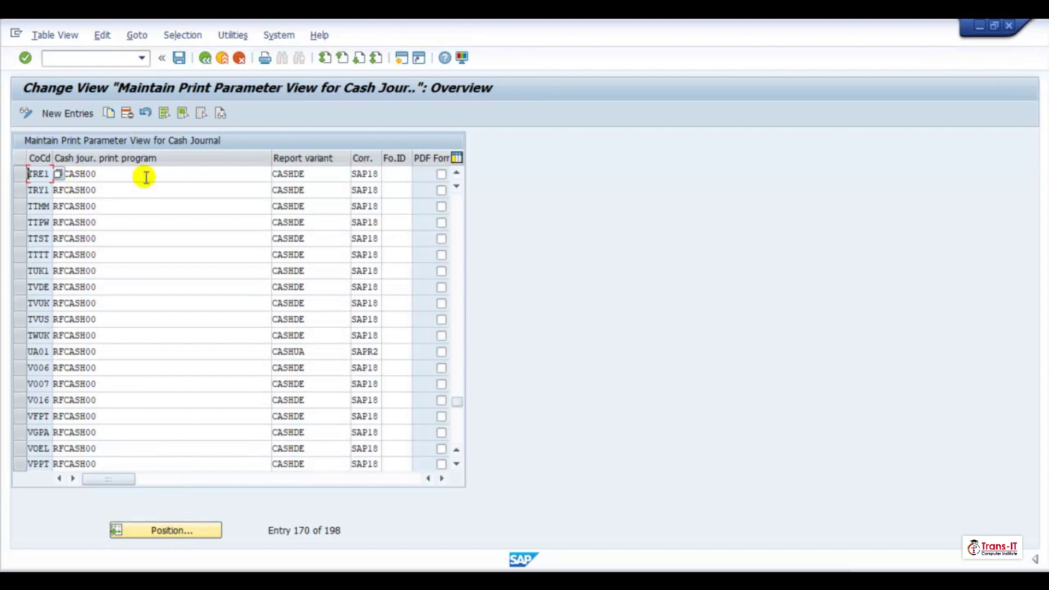
Save the cash journal print parameters with TRE1's RFCASH00 entry and return to the IMG structure.
{"action": "left_click", "coordinate": [175, 173]}
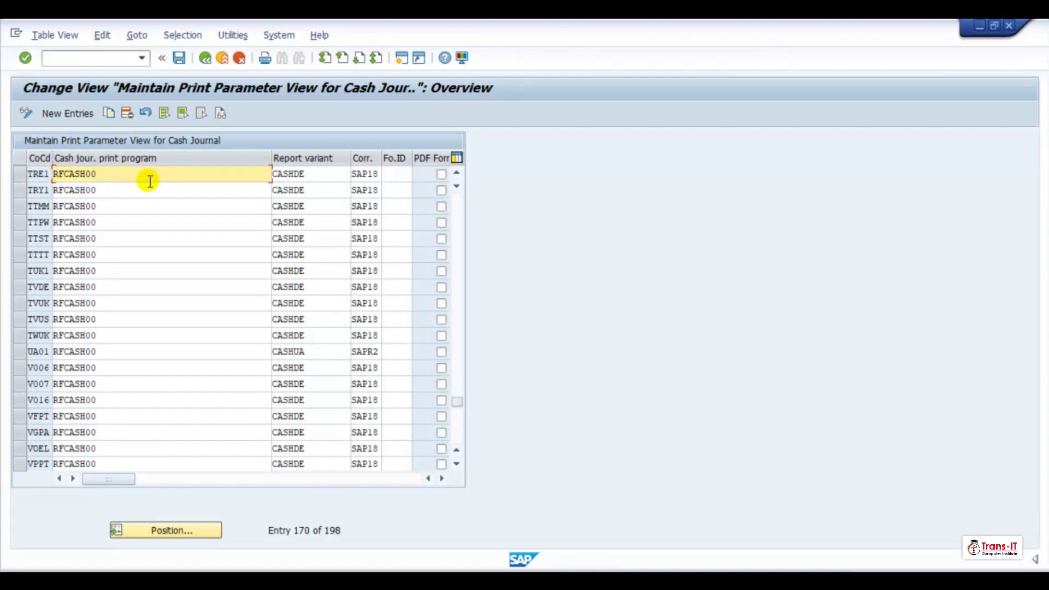
{"action": "left_click", "coordinate": [178, 57]}
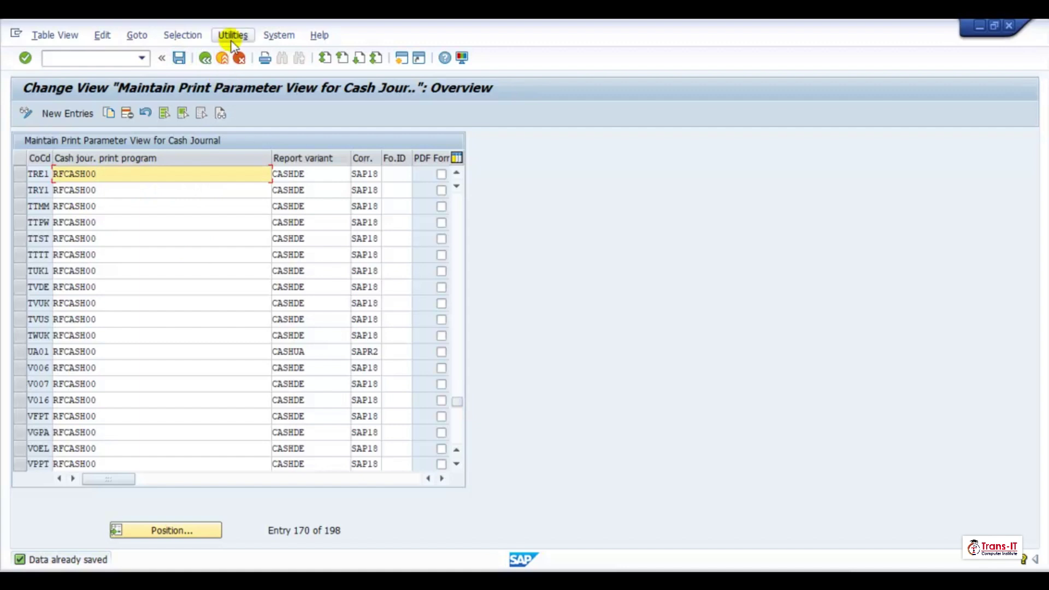
{"action": "left_click", "coordinate": [207, 58]}
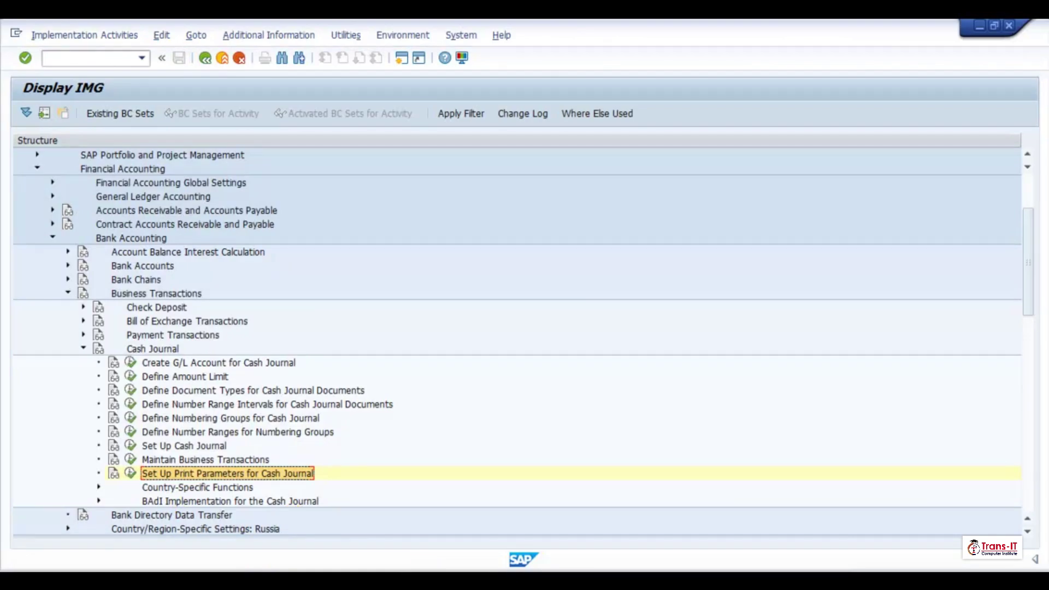
Exit the implementation guide and return to the SAP Easy Access start screen.
{"action": "left_click", "coordinate": [678, 484]}
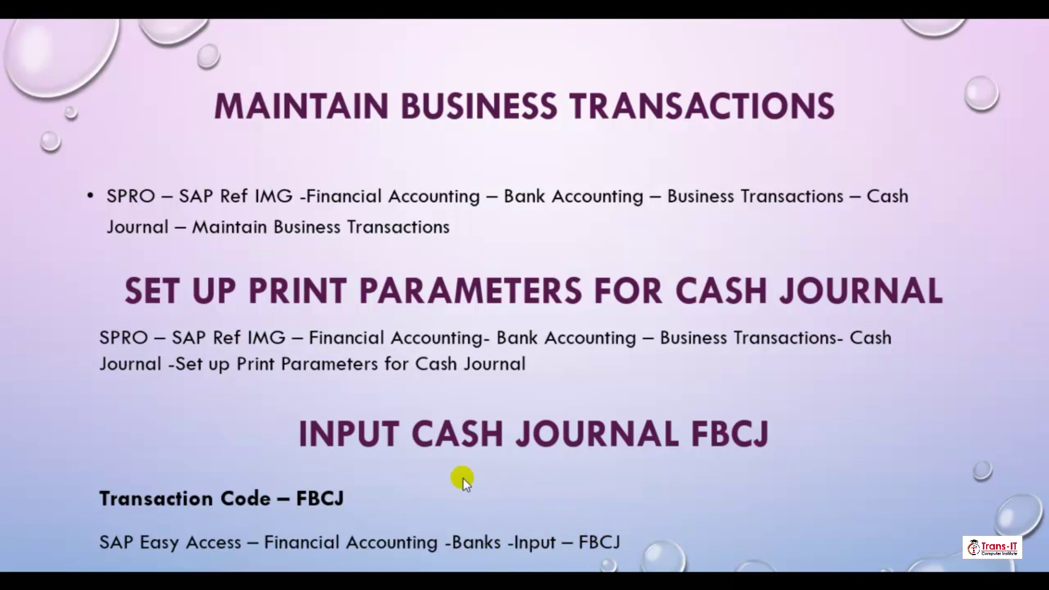
{"action": "key", "text": "alt+Tab"}
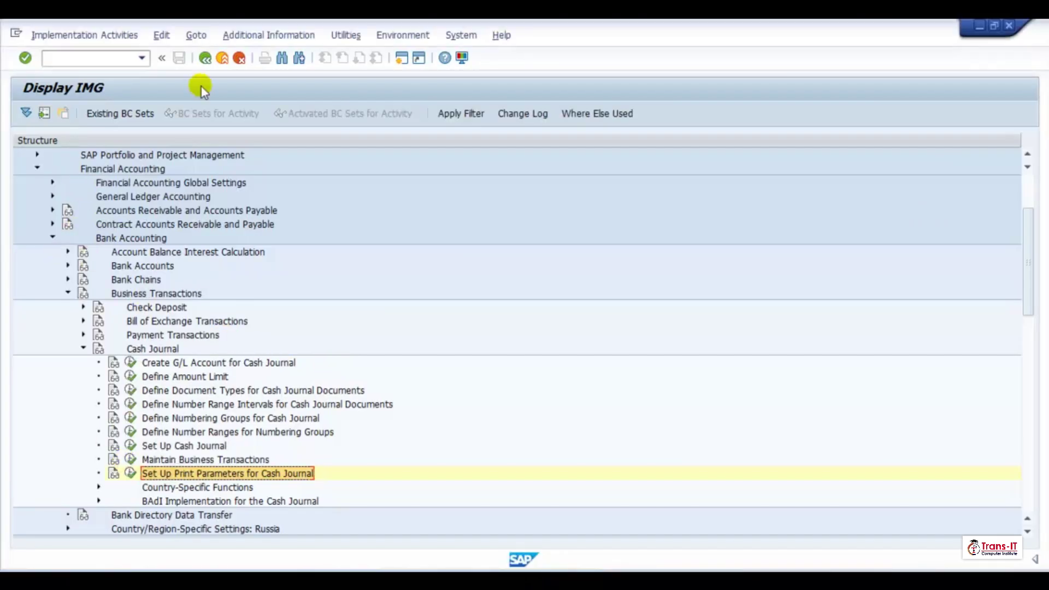
{"action": "left_click", "coordinate": [205, 58]}
{"action": "left_click", "coordinate": [205, 58]}
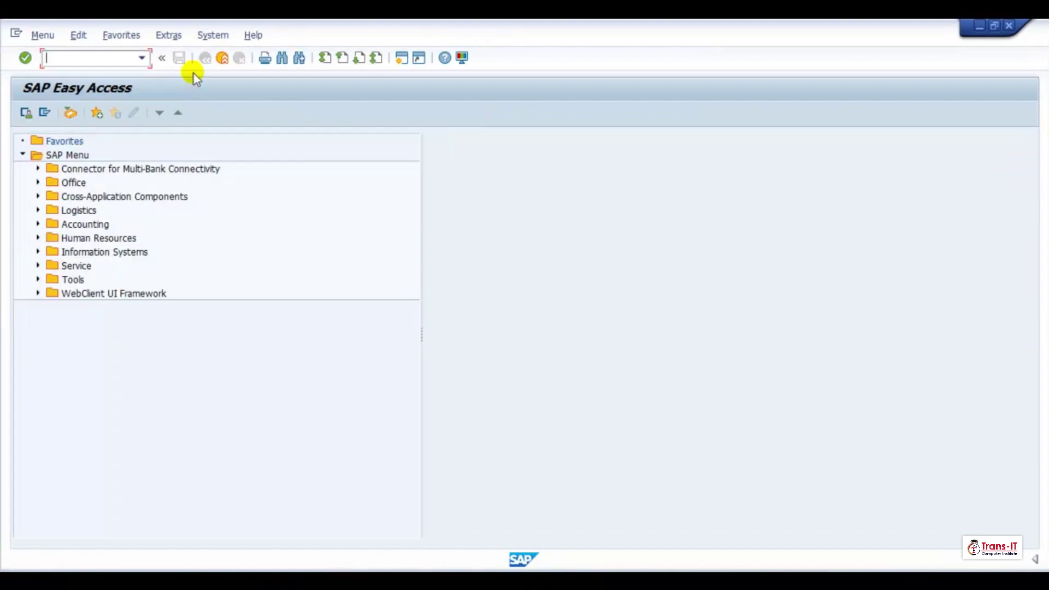
Open the cash journal transaction FBCJ under Accounting, Financial Accounting, Banks, Input.
{"action": "left_click", "coordinate": [39, 223]}
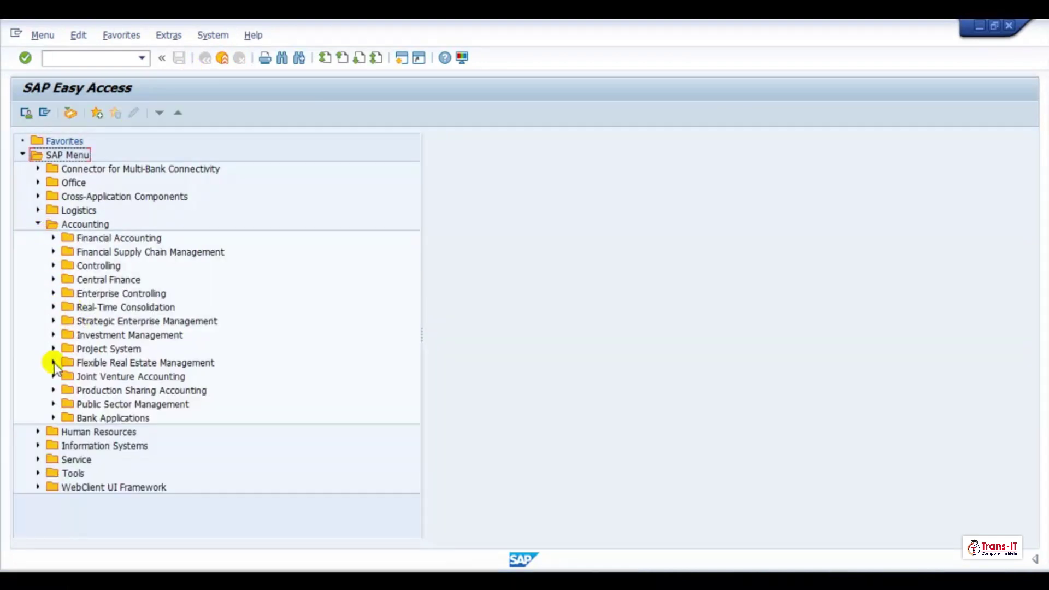
{"action": "left_click", "coordinate": [53, 237]}
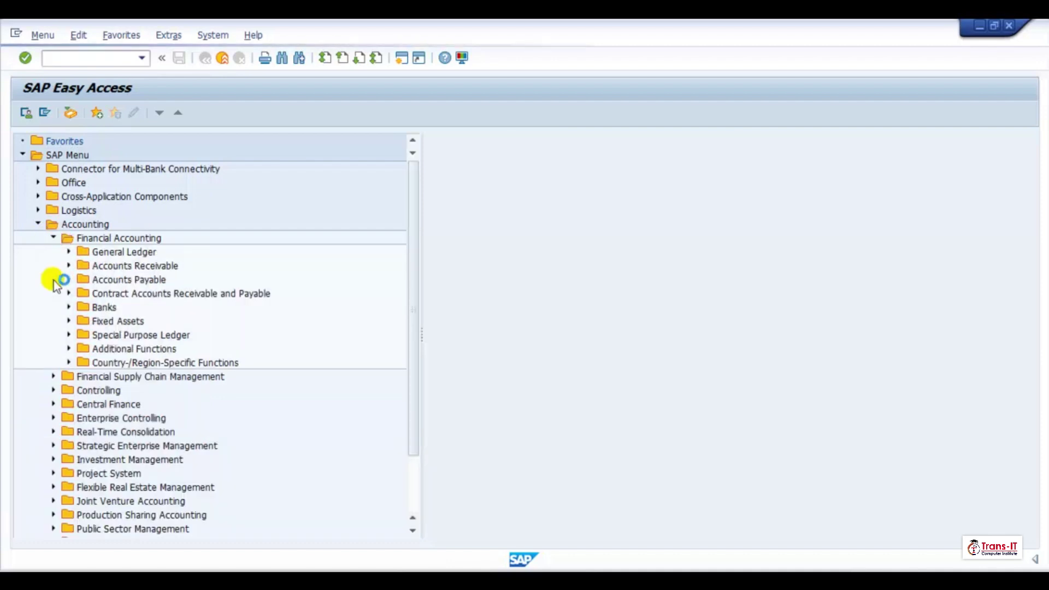
{"action": "left_click", "coordinate": [69, 307]}
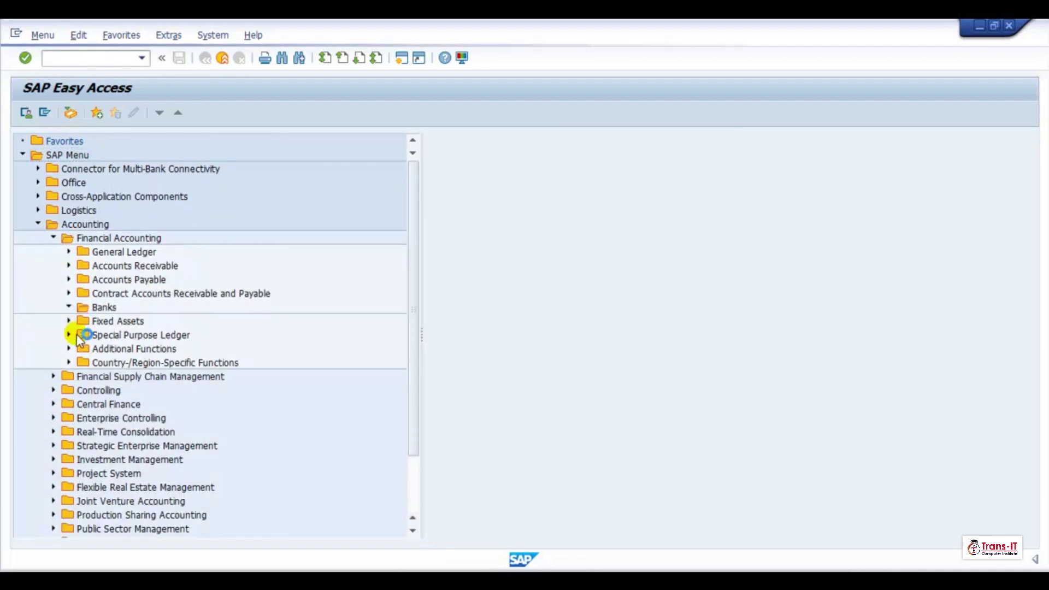
{"action": "left_click", "coordinate": [84, 320]}
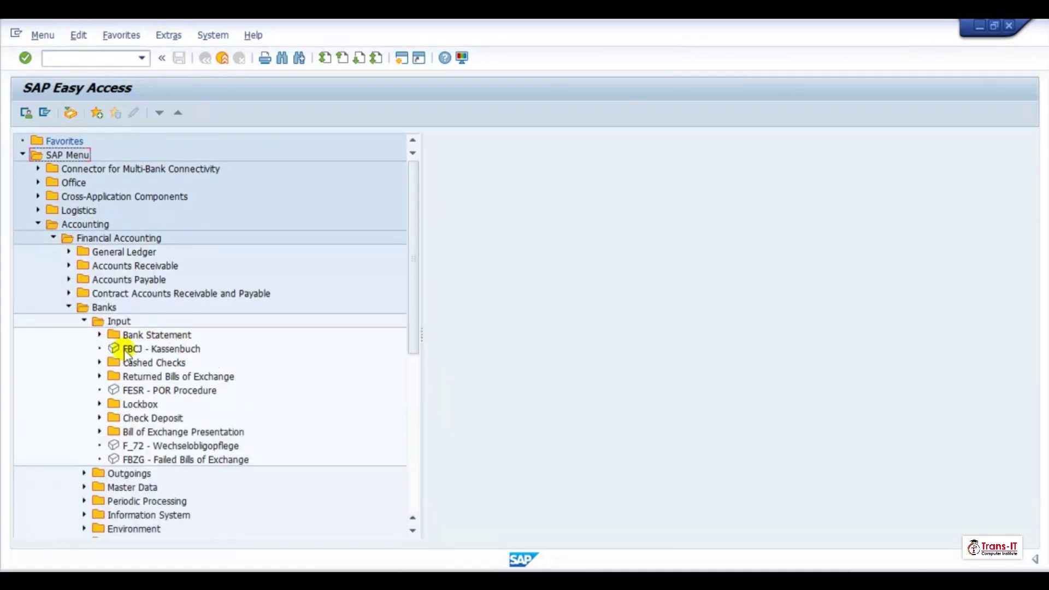
{"action": "double_click", "coordinate": [140, 349]}
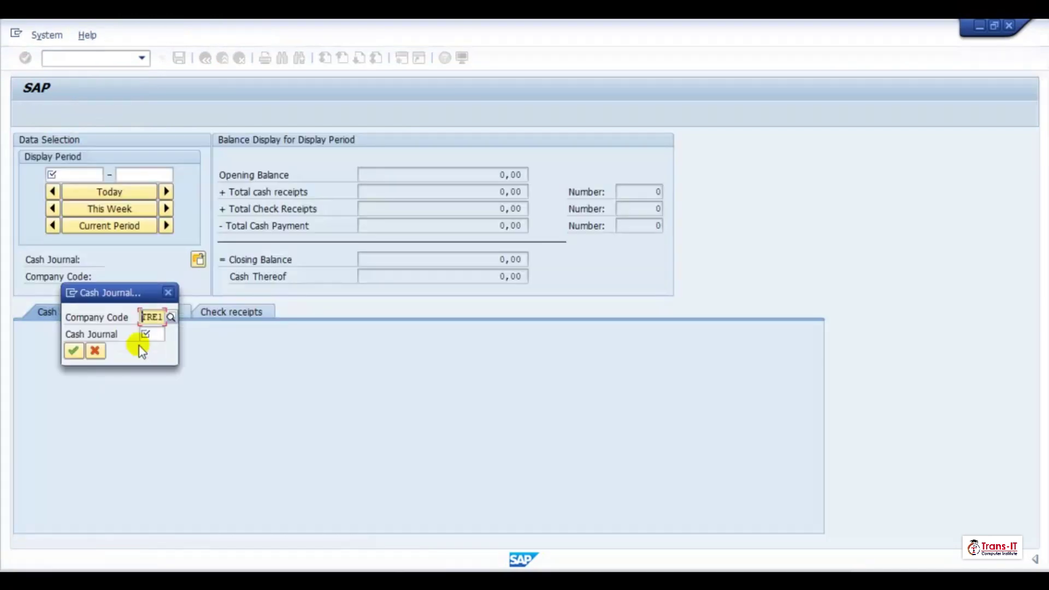
Open the petty cash journal ZTR1 for company code TRE1.
{"action": "left_click", "coordinate": [154, 334]}
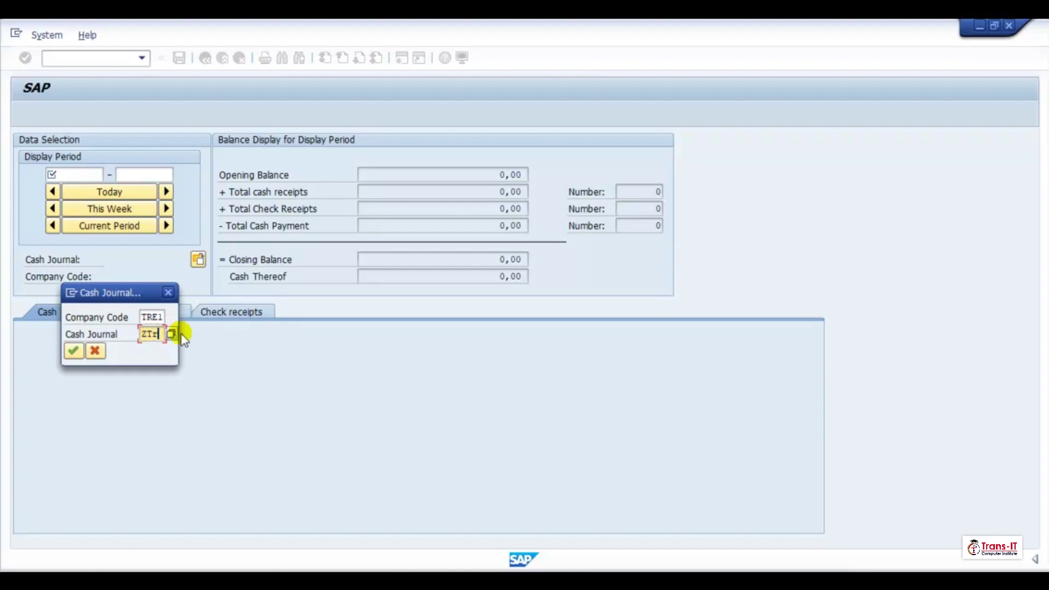
{"action": "left_click", "coordinate": [171, 333]}
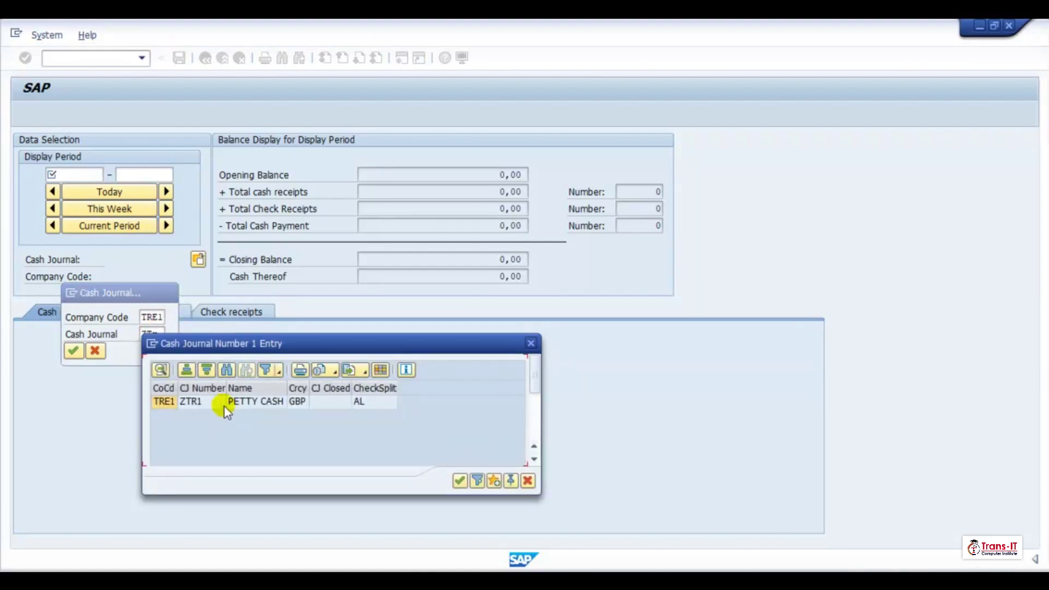
{"action": "double_click", "coordinate": [224, 405]}
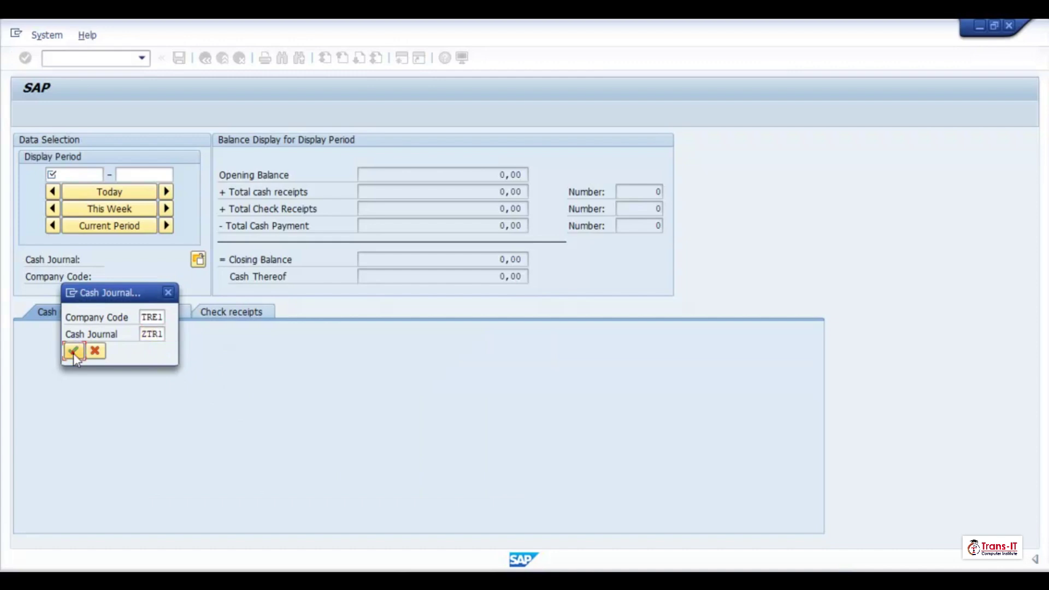
{"action": "left_click", "coordinate": [73, 351]}
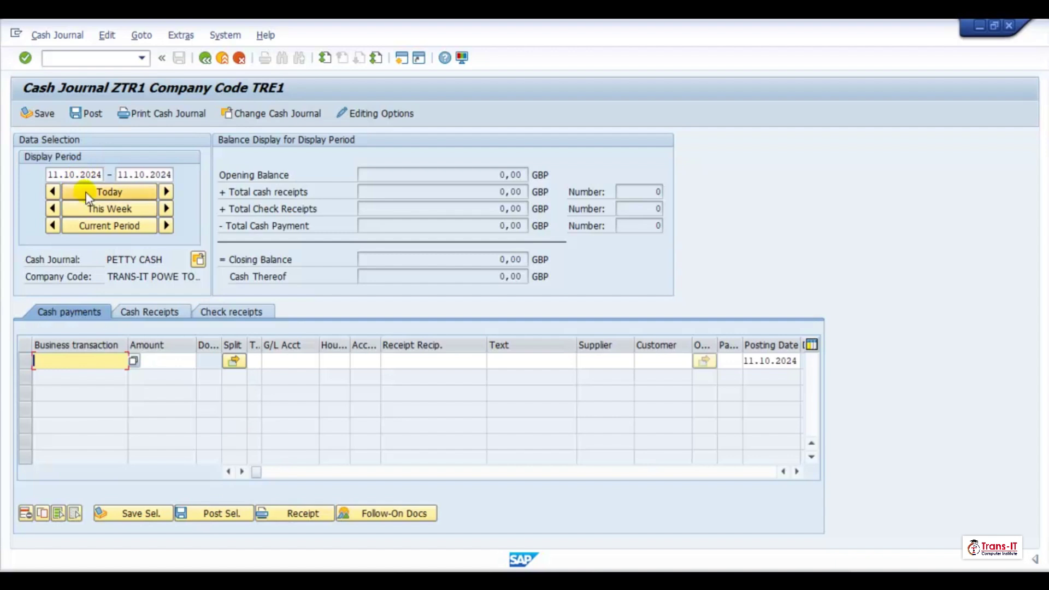
Set the start date of the cash journal's display period to 01.06.2024.
{"action": "left_click", "coordinate": [53, 174]}
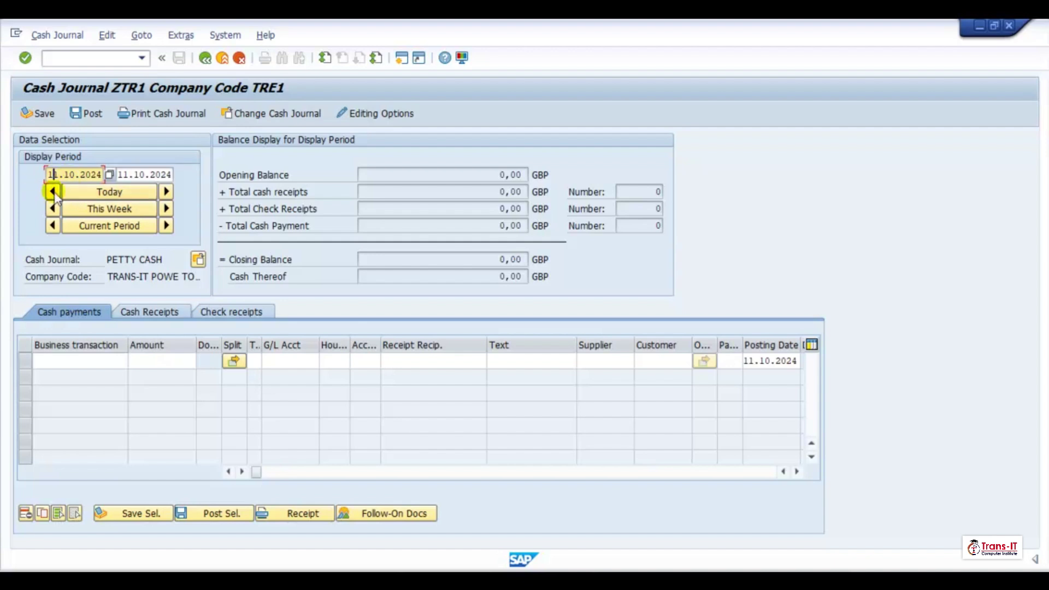
{"action": "left_click", "coordinate": [109, 175]}
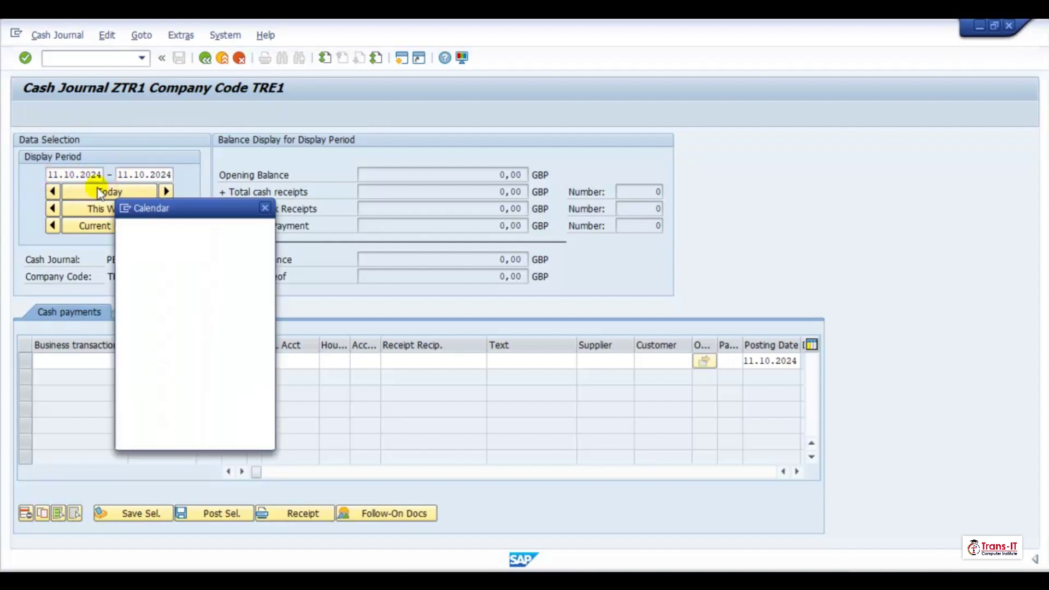
{"action": "left_click", "coordinate": [212, 233]}
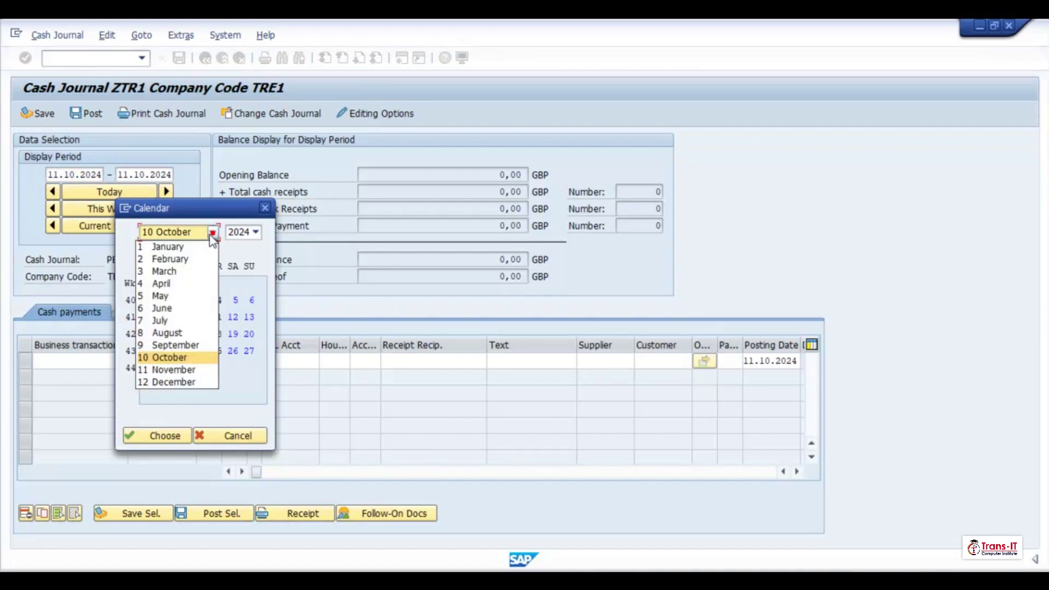
{"action": "left_click", "coordinate": [166, 308]}
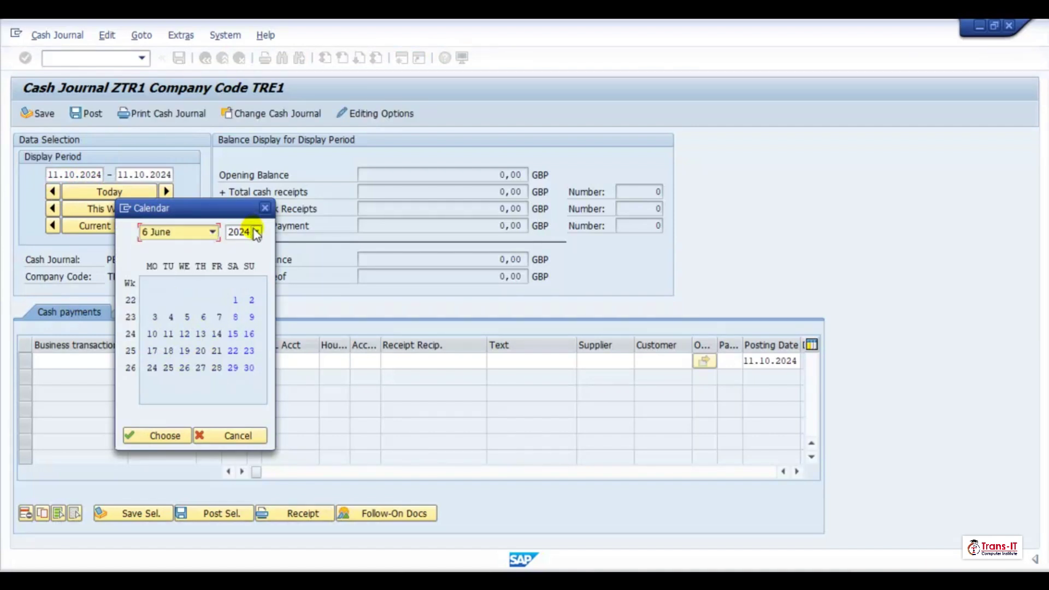
{"action": "left_click", "coordinate": [235, 299]}
{"action": "left_click", "coordinate": [235, 299]}
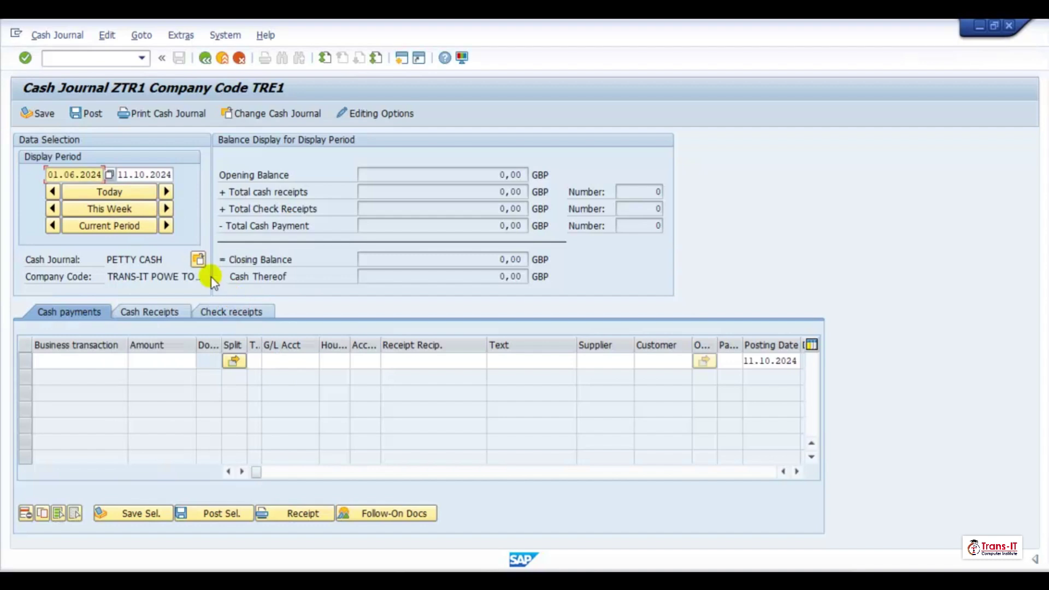
Copy the display period's start date into its end date so it reads 01.06.2024.
{"action": "double_click", "coordinate": [126, 175]}
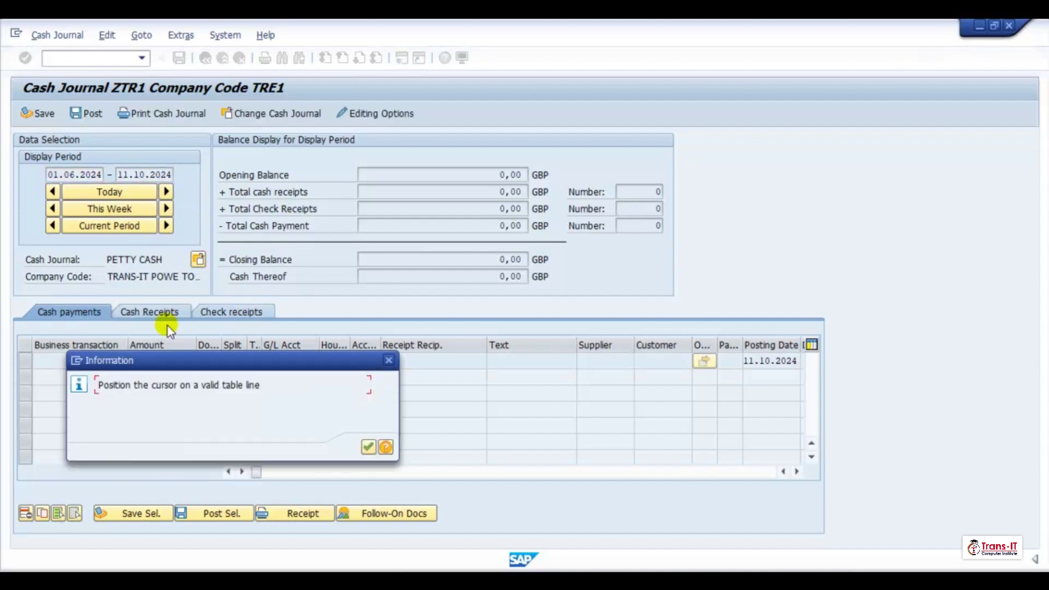
{"action": "left_click", "coordinate": [389, 360]}
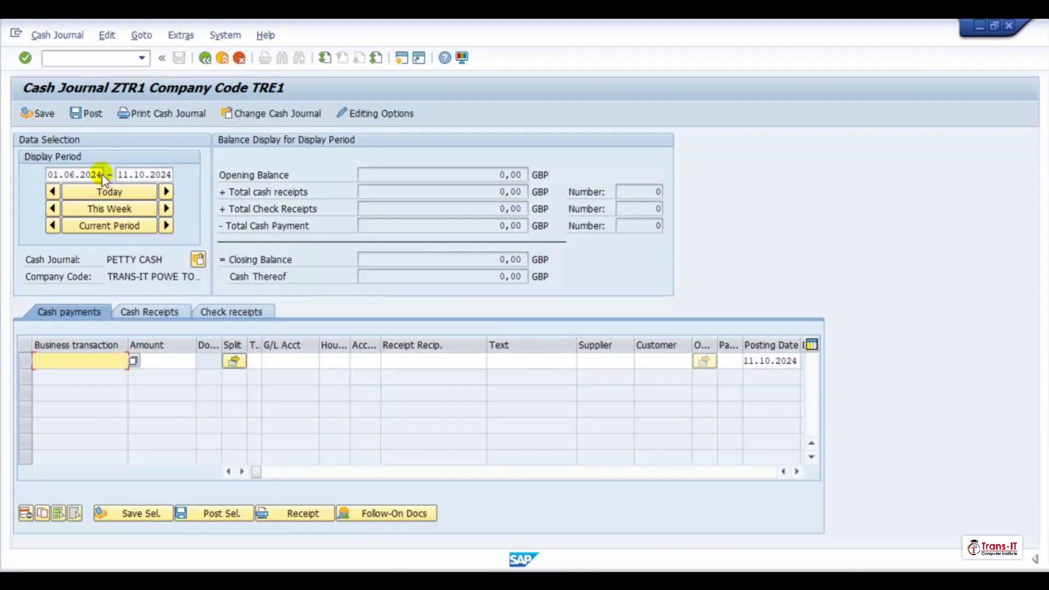
{"action": "left_click_drag", "start_coordinate": [48, 174], "coordinate": [108, 178]}
{"action": "key", "text": "ctrl+c"}
{"action": "left_click", "coordinate": [120, 175]}
{"action": "key", "text": "ctrl+v"}
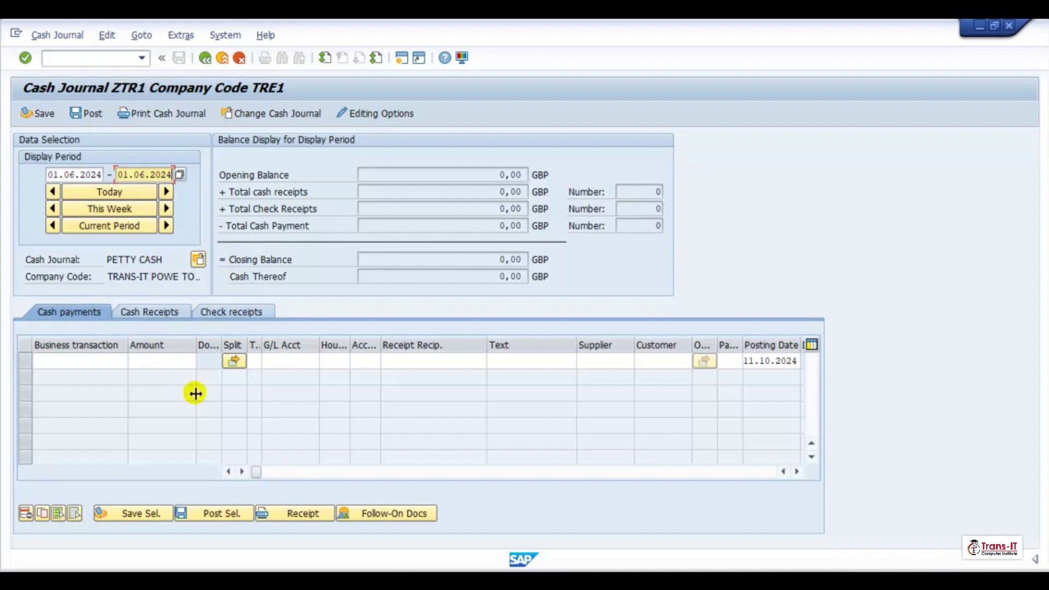
Start a cash receipt line with the business transaction RECEIPT FROM BANK.
{"action": "left_click", "coordinate": [155, 315]}
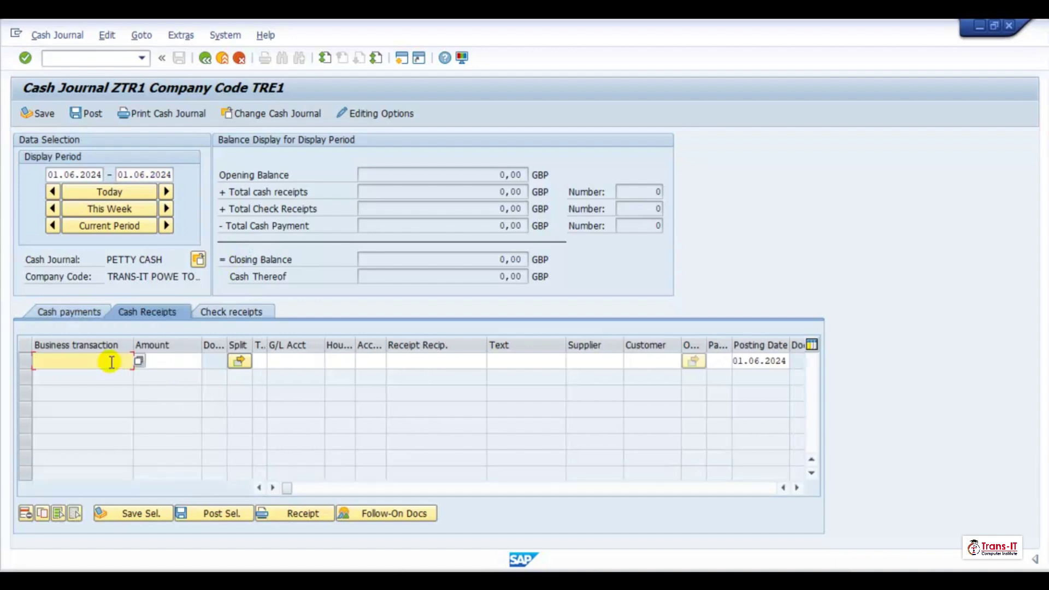
{"action": "left_click", "coordinate": [106, 361]}
{"action": "left_click", "coordinate": [138, 361]}
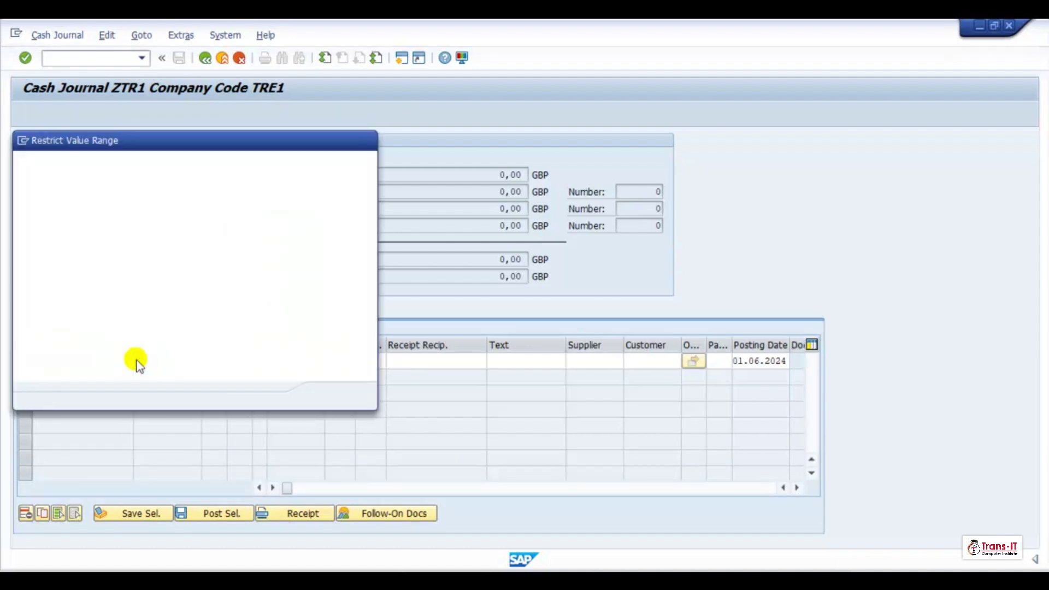
{"action": "left_click", "coordinate": [329, 396]}
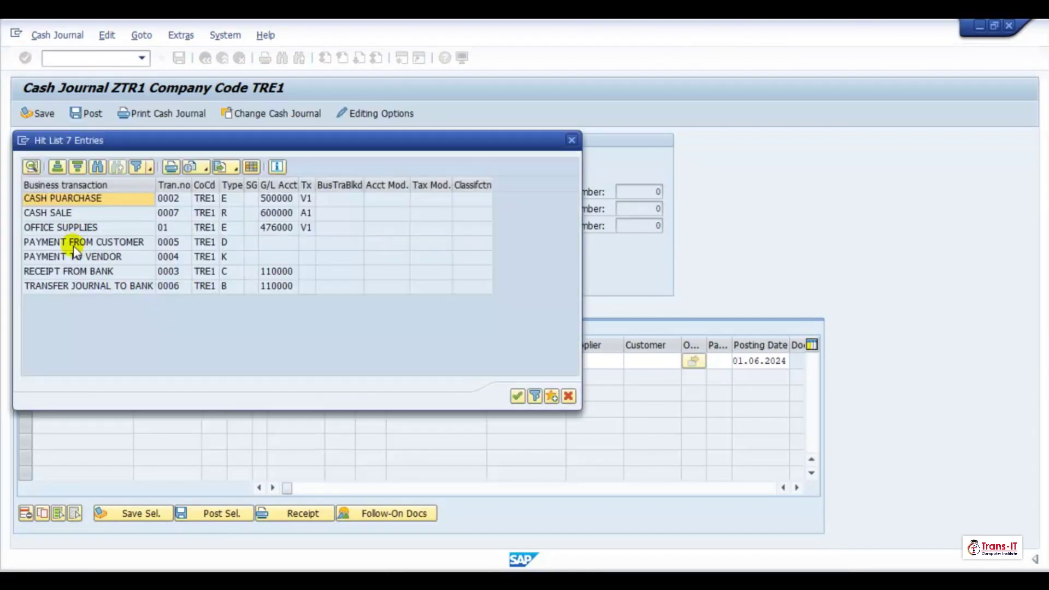
{"action": "left_click", "coordinate": [71, 271]}
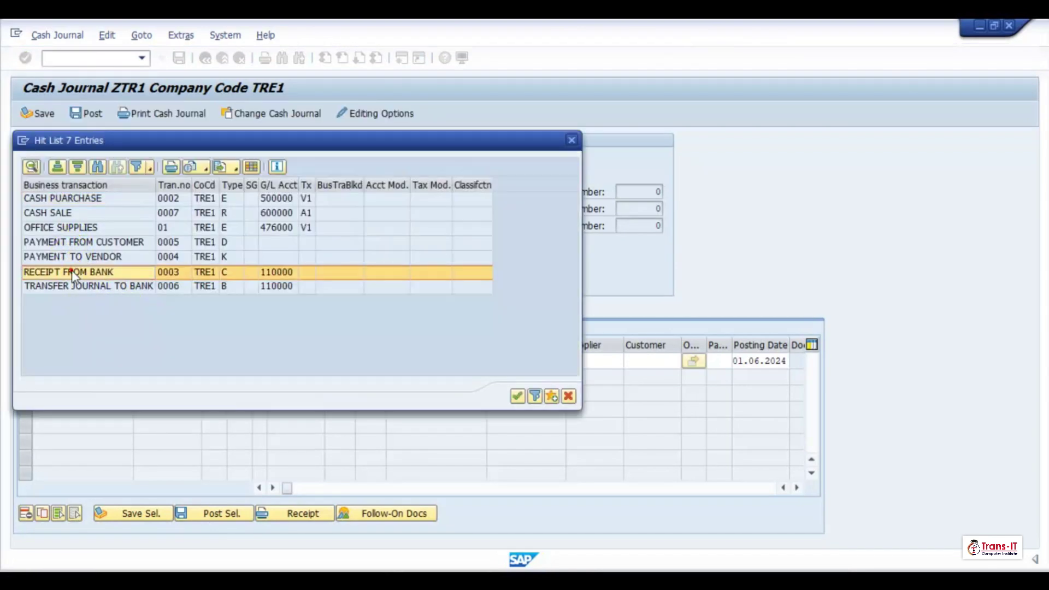
{"action": "double_click", "coordinate": [73, 273]}
Enter an amount of 200 GBP for the bank receipt and accept its document split.
{"action": "left_click", "coordinate": [172, 360]}
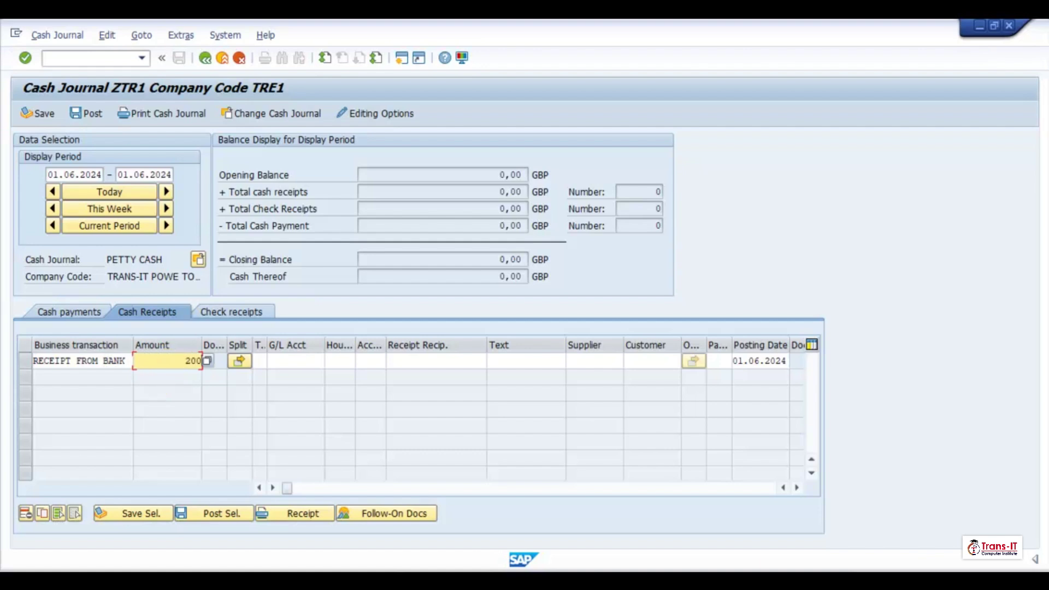
{"action": "key", "text": "Tab"}
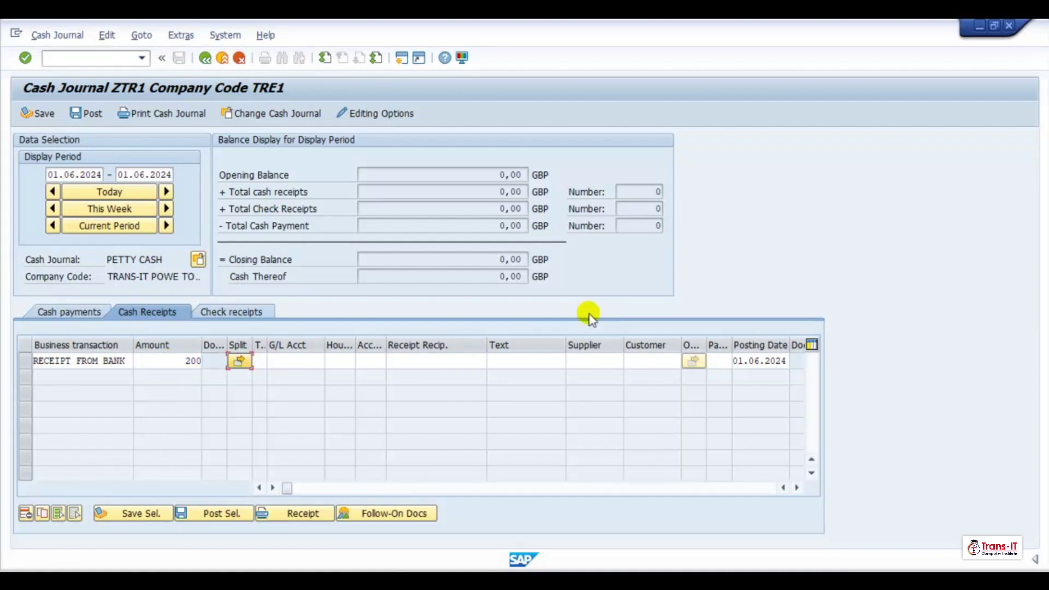
{"action": "left_click", "coordinate": [326, 373]}
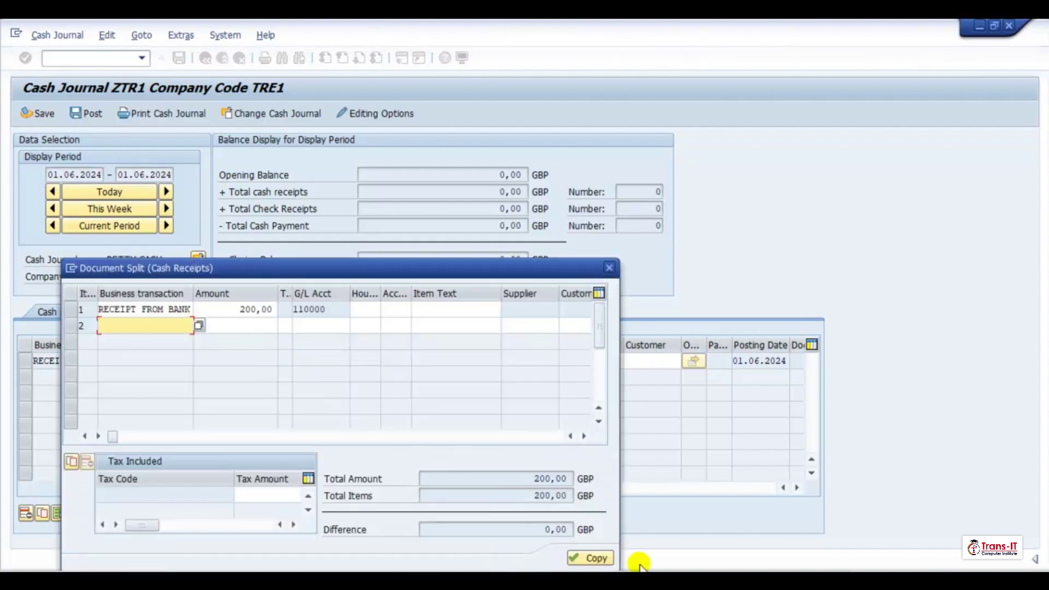
{"action": "left_click", "coordinate": [595, 558]}
{"action": "left_click", "coordinate": [255, 376]}
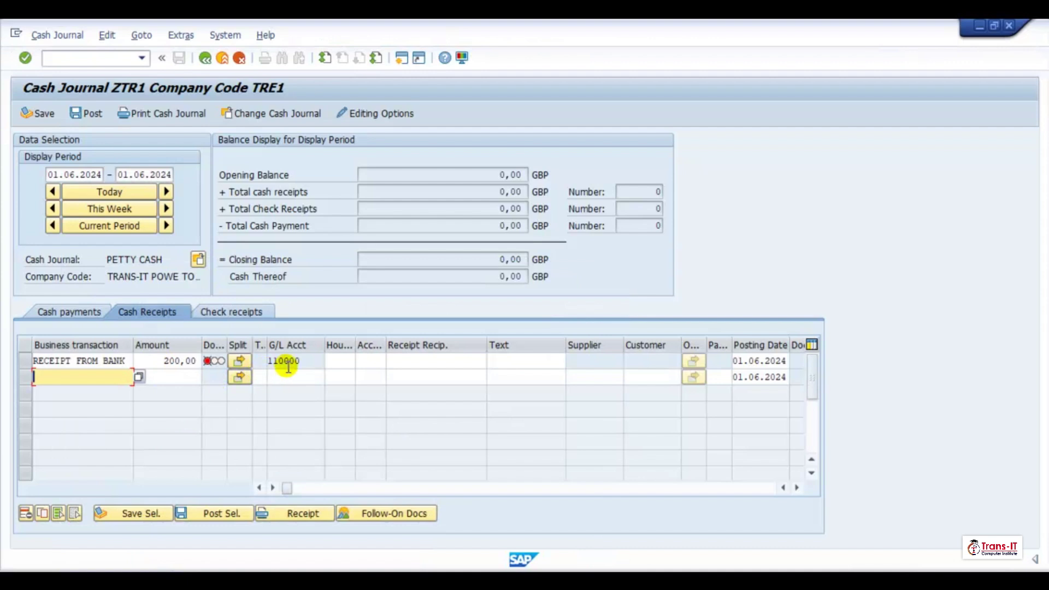
Examine the bank receipt line's further columns, from receipt recipient and posting date through net amount, tax rate and base amount.
{"action": "left_click", "coordinate": [797, 487]}
{"action": "left_click", "coordinate": [797, 487]}
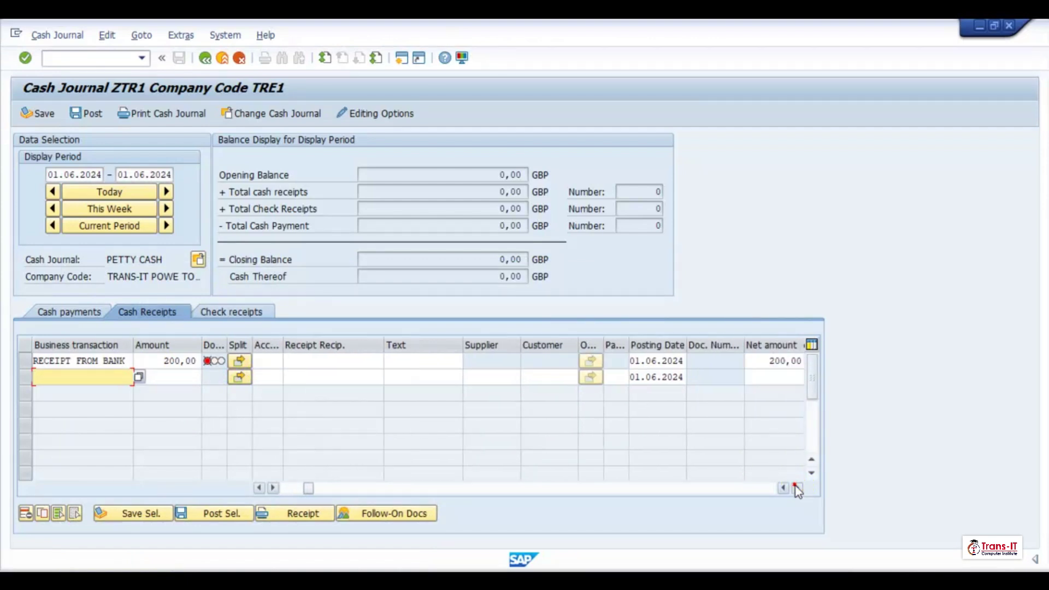
{"action": "left_click", "coordinate": [796, 487]}
{"action": "left_click", "coordinate": [796, 487]}
{"action": "left_click", "coordinate": [796, 487]}
{"action": "left_click", "coordinate": [795, 487]}
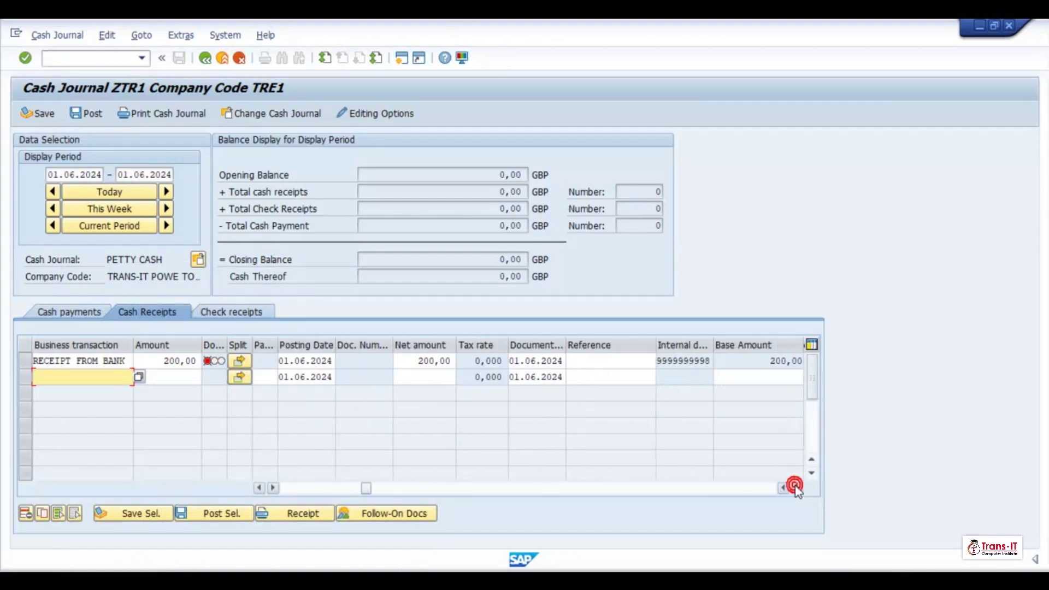
{"action": "left_click", "coordinate": [795, 487]}
{"action": "left_click", "coordinate": [795, 488]}
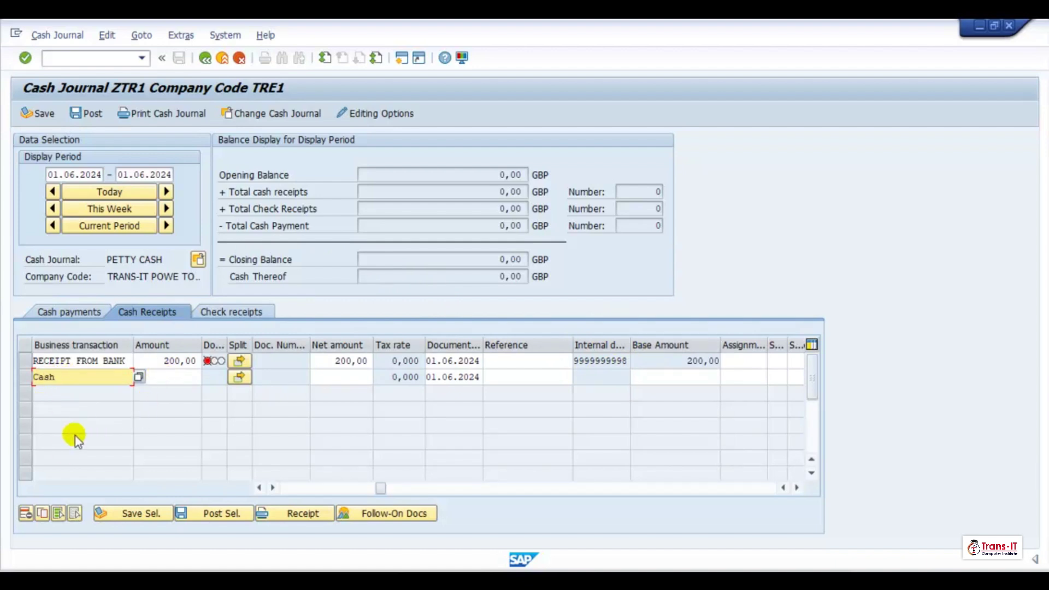
Add a second cash receipt line with the business transaction CASH SALE and an amount of 500 GBP.
{"action": "key", "text": "Return"}
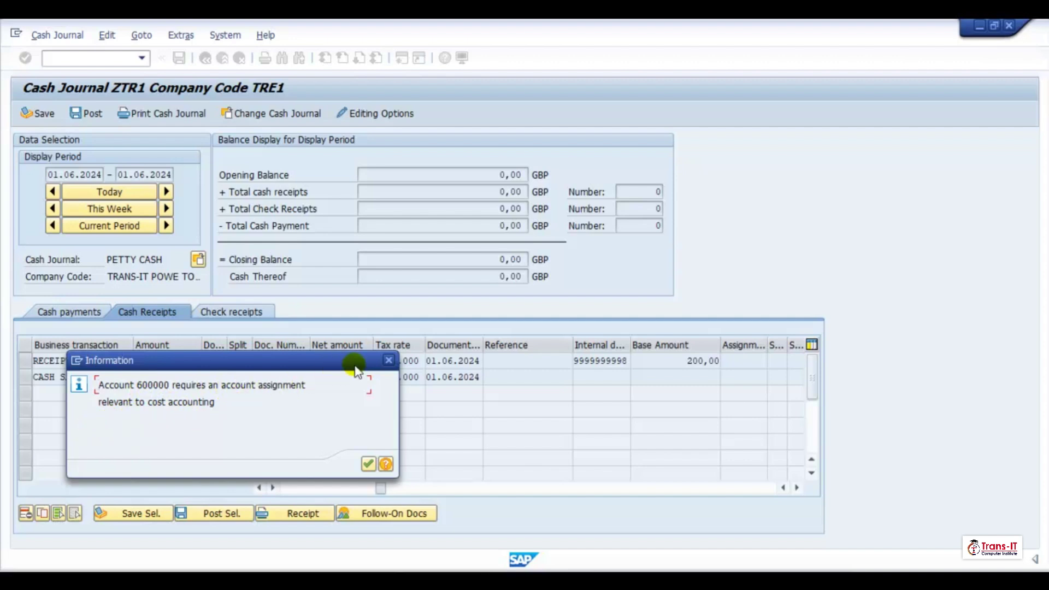
{"action": "left_click", "coordinate": [387, 360]}
{"action": "left_click", "coordinate": [238, 377]}
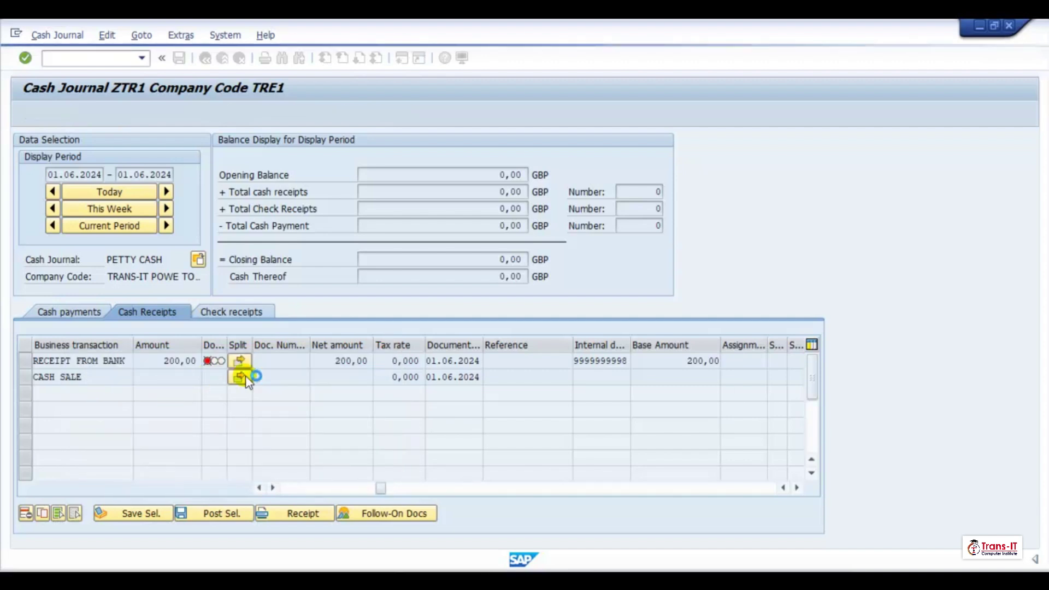
{"action": "left_click", "coordinate": [372, 443]}
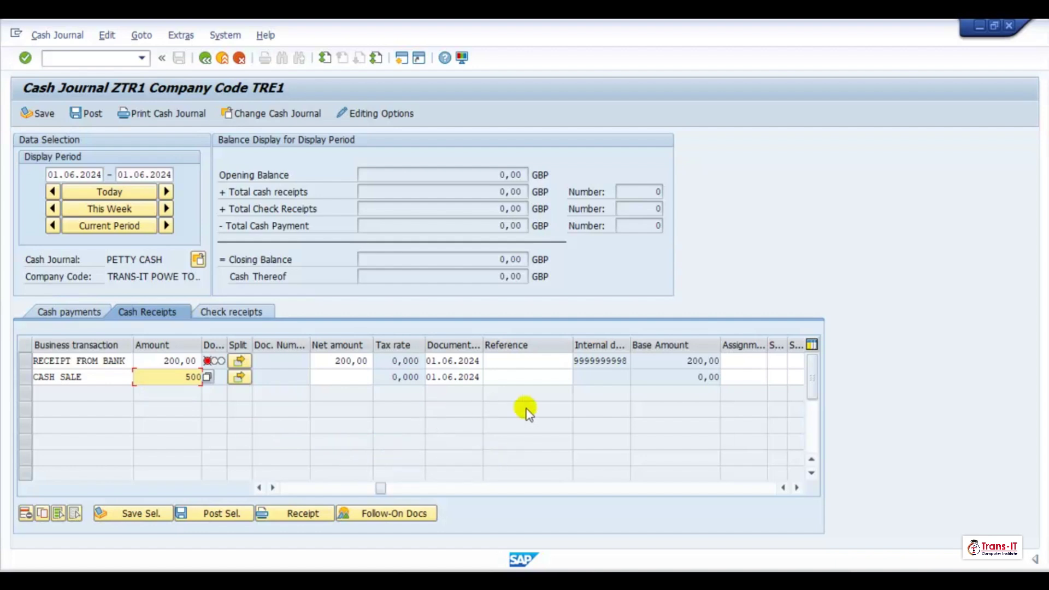
Assign cost center 1TRE1PDR01 (DRILL MACHINES) to the CASH SALE line from the TRE1 cost centers and accept the line.
{"action": "key", "text": "Tab"}
{"action": "key", "text": "Tab"}
{"action": "key", "text": "Tab"}
{"action": "key", "text": "Tab"}
{"action": "key", "text": "Tab"}
{"action": "key", "text": "Tab"}
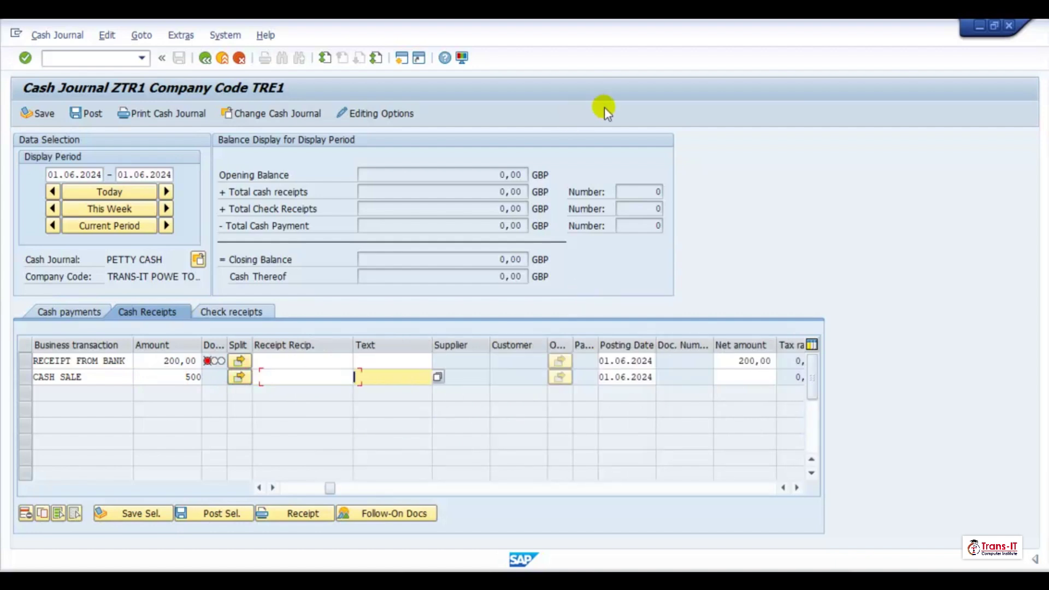
{"action": "key", "text": "Tab"}
{"action": "key", "text": "Tab"}
{"action": "key", "text": "Tab"}
{"action": "key", "text": "Tab"}
{"action": "key", "text": "Tab"}
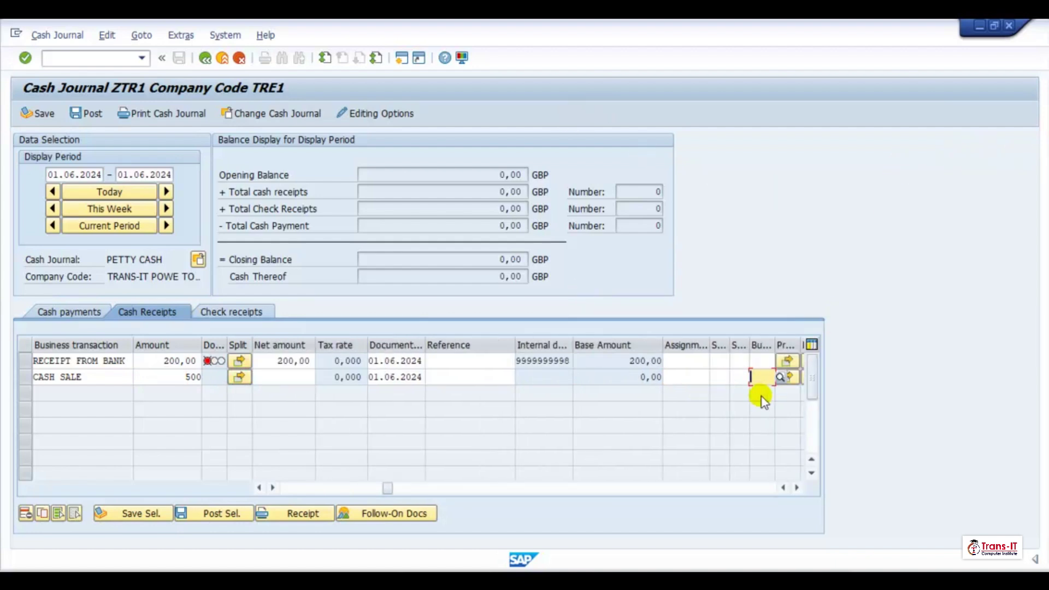
{"action": "key", "text": "Tab"}
{"action": "key", "text": "Tab"}
{"action": "key", "text": "Tab"}
{"action": "key", "text": "Tab"}
{"action": "key", "text": "Tab"}
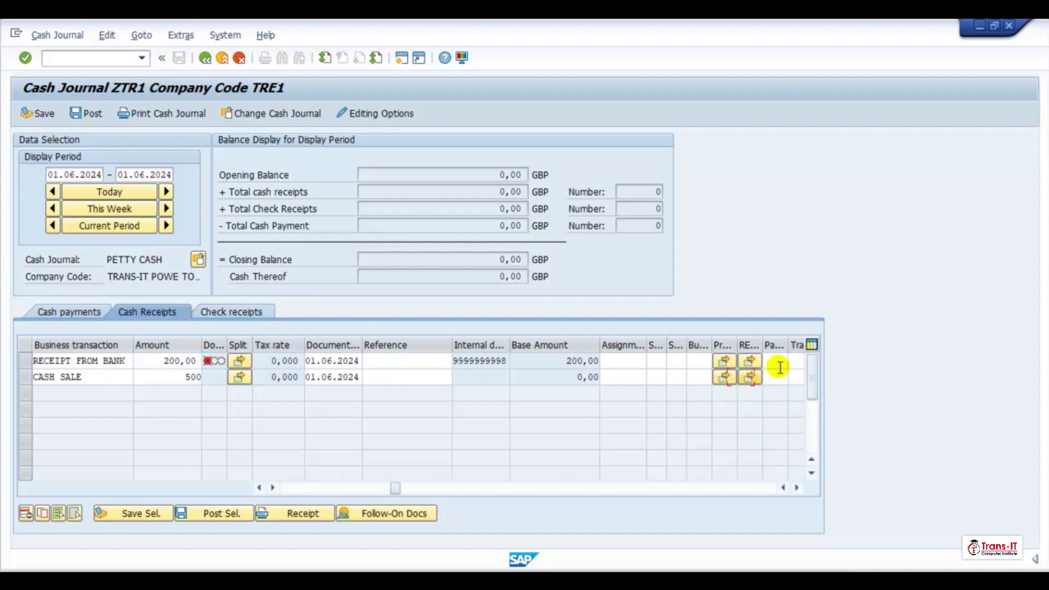
{"action": "key", "text": "Tab"}
{"action": "key", "text": "Tab"}
{"action": "key", "text": "Tab"}
{"action": "key", "text": "Tab"}
{"action": "key", "text": "Tab"}
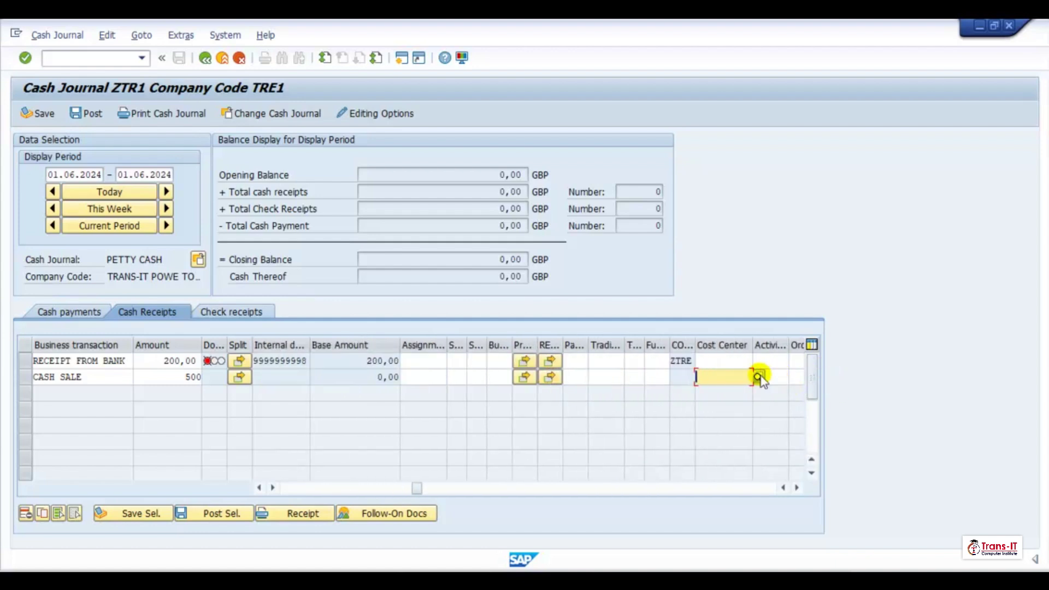
{"action": "left_click", "coordinate": [758, 377]}
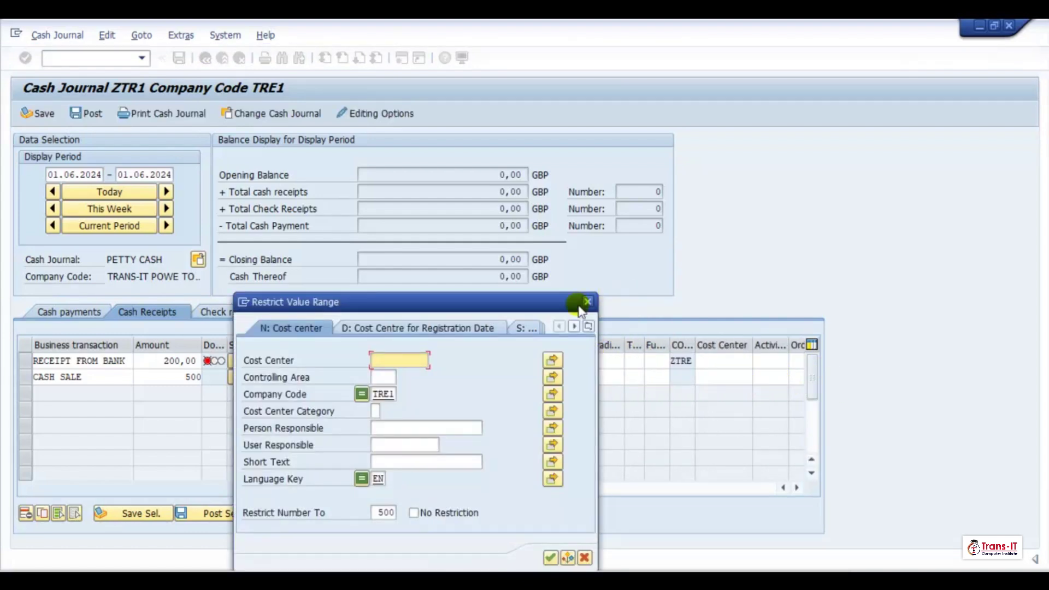
{"action": "key", "text": "Return"}
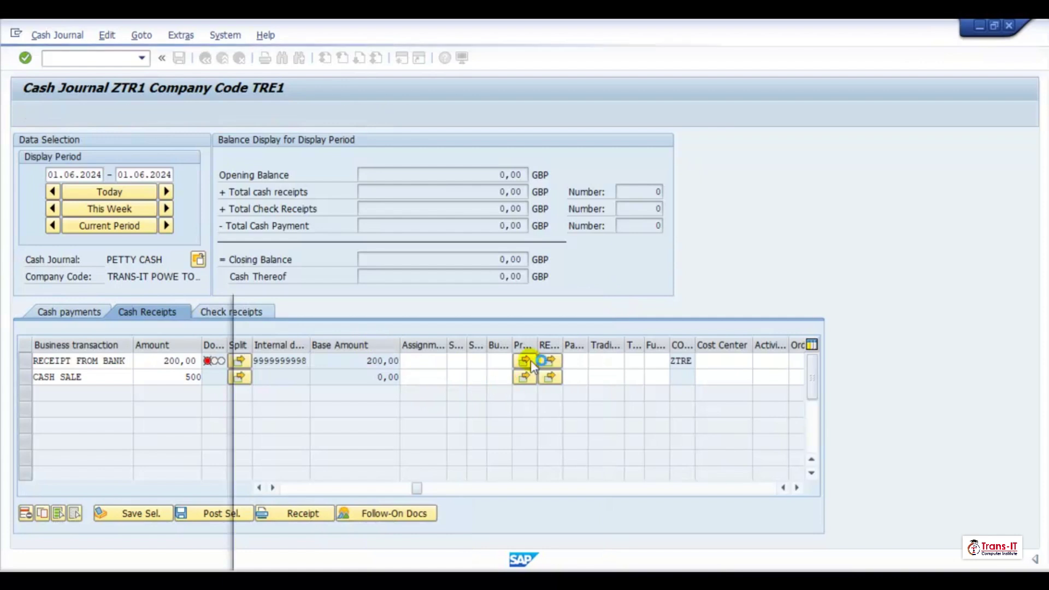
{"action": "double_click", "coordinate": [295, 389]}
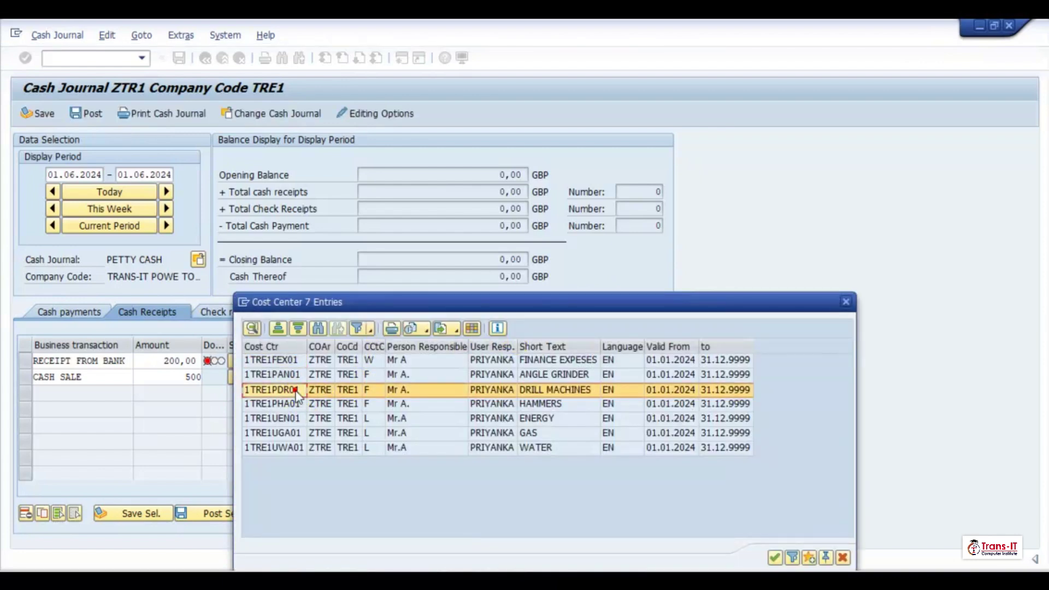
{"action": "key", "text": "Return"}
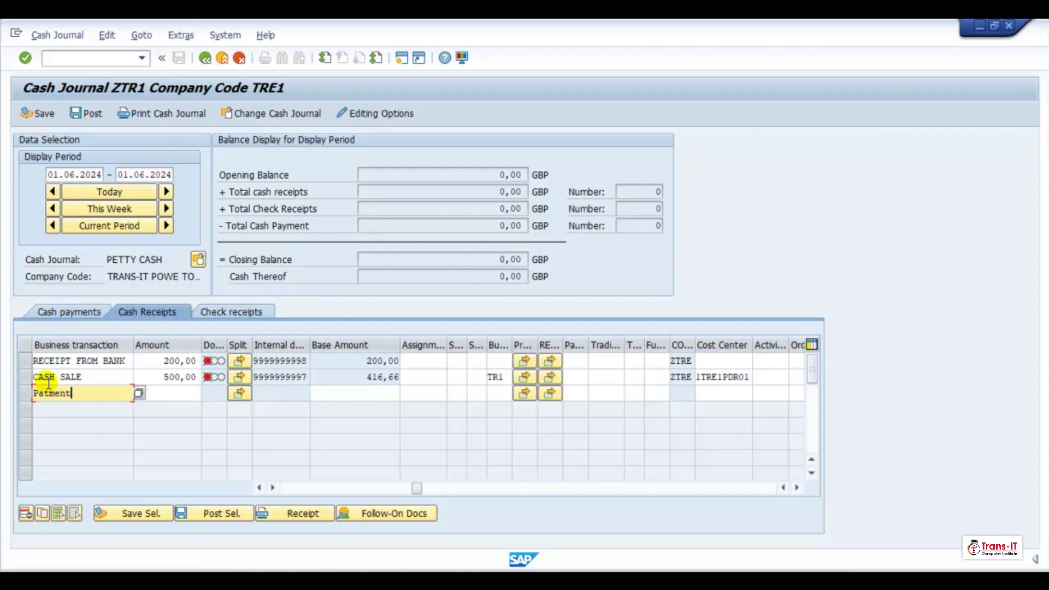
Add a third cash receipt line with the business transaction PAYMENT FROM CUSTOMER and an amount of 500 GBP.
{"action": "left_click", "coordinate": [140, 393]}
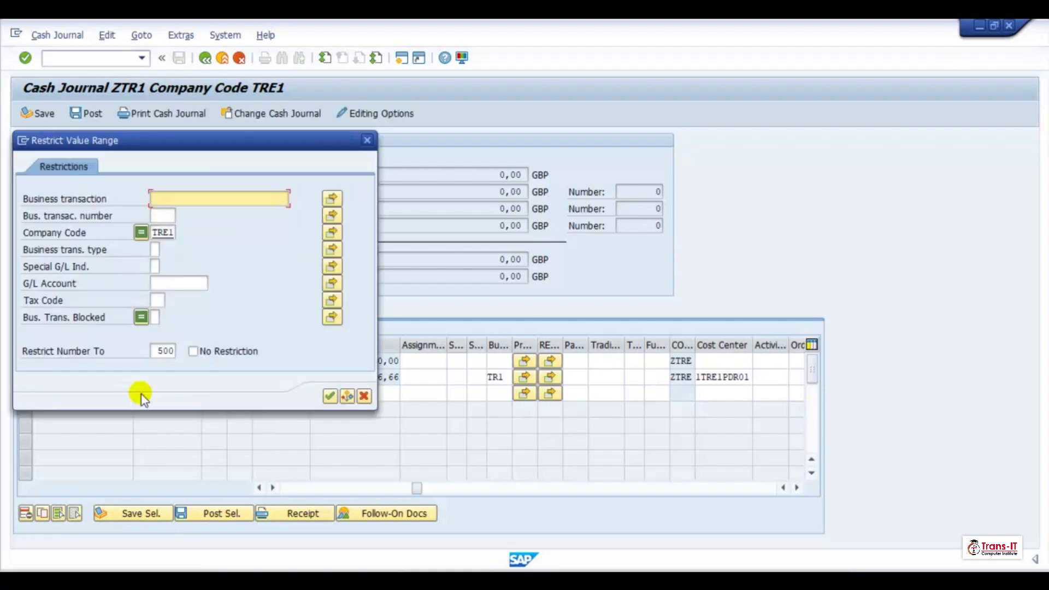
{"action": "left_click", "coordinate": [329, 396]}
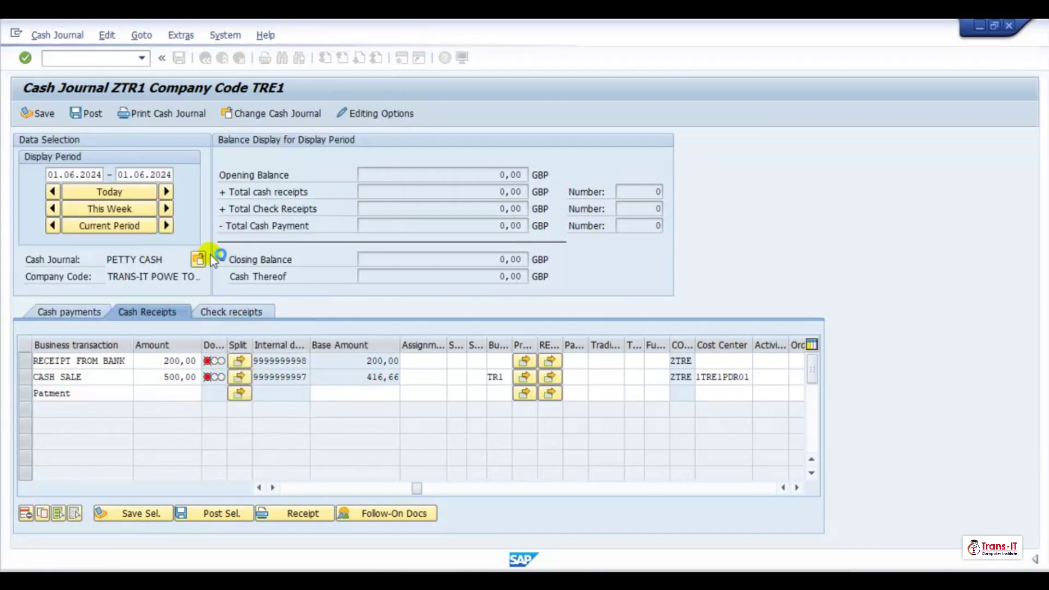
{"action": "double_click", "coordinate": [150, 240]}
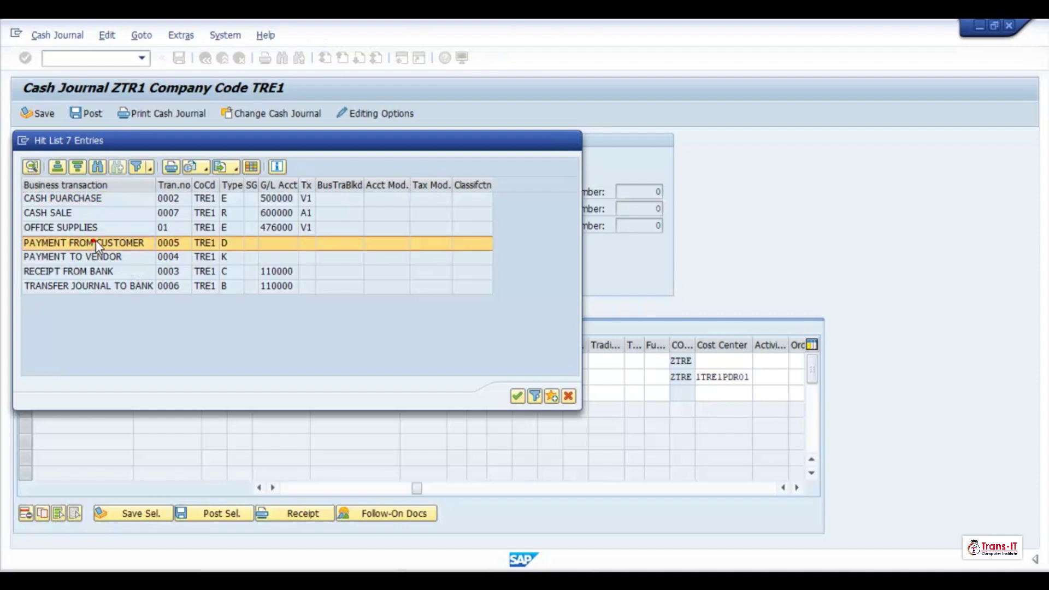
{"action": "left_click", "coordinate": [185, 393]}
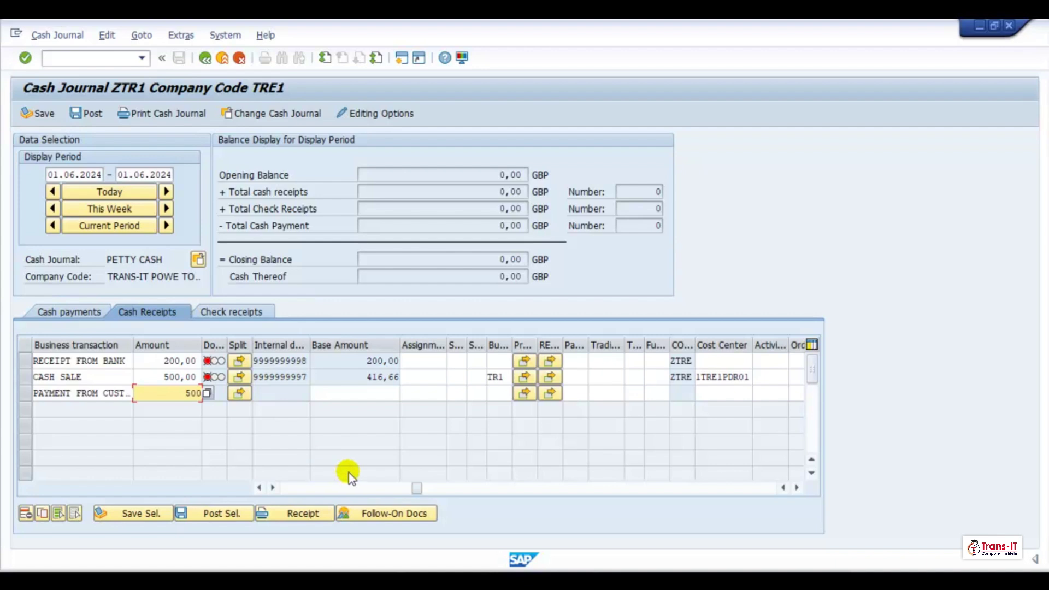
Look up the customers of company code TRE1 and assign the second one listed to the PAYMENT FROM CUSTOMER line.
{"action": "key", "text": "Tab"}
{"action": "key", "text": "Tab"}
{"action": "key", "text": "Tab"}
{"action": "key", "text": "Tab"}
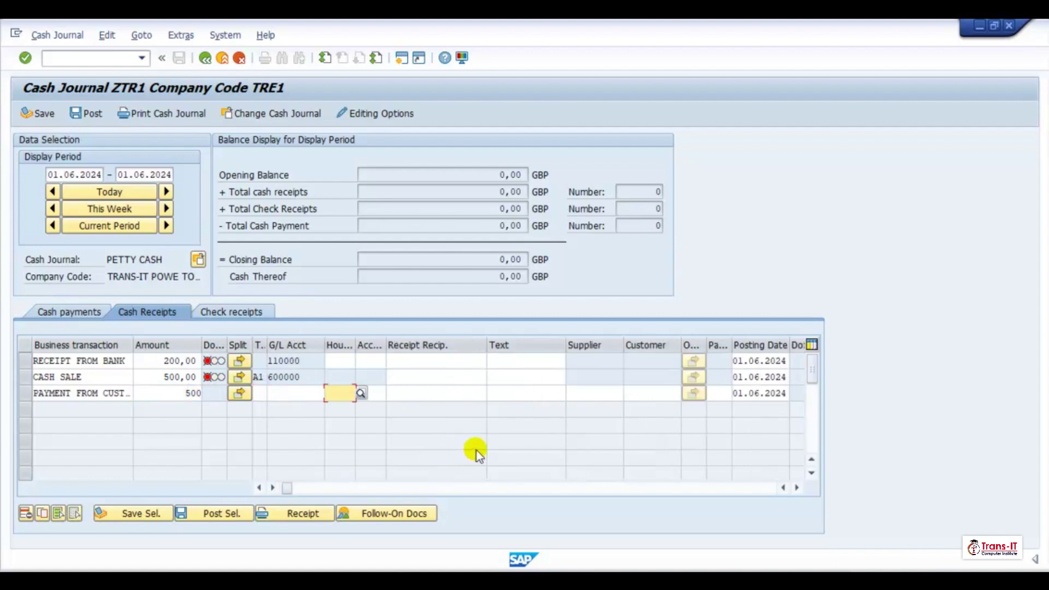
{"action": "key", "text": "Tab"}
{"action": "key", "text": "Tab"}
{"action": "key", "text": "Tab"}
{"action": "key", "text": "Tab"}
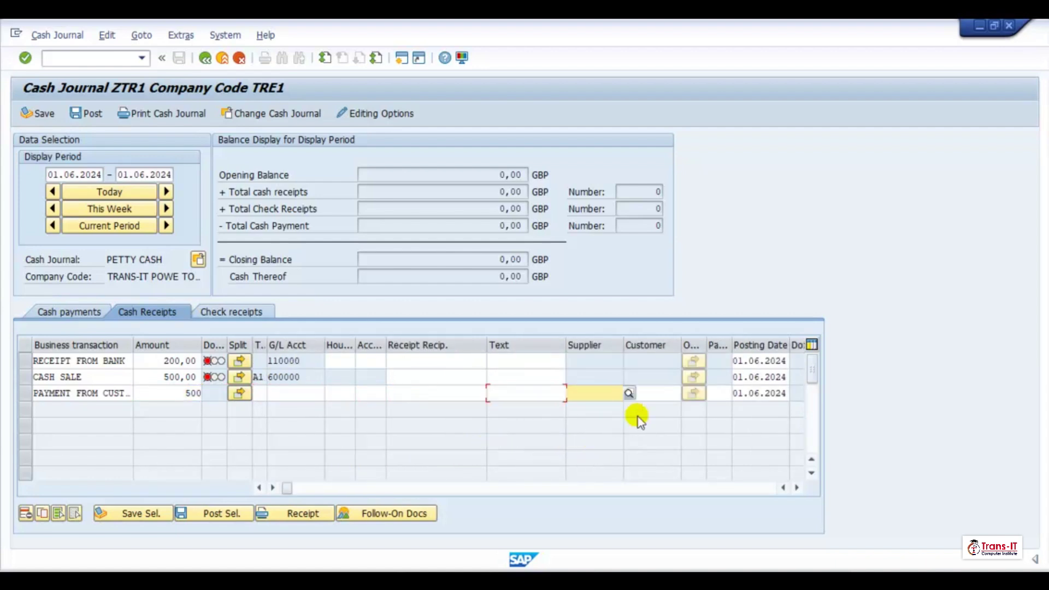
{"action": "left_click", "coordinate": [693, 393]}
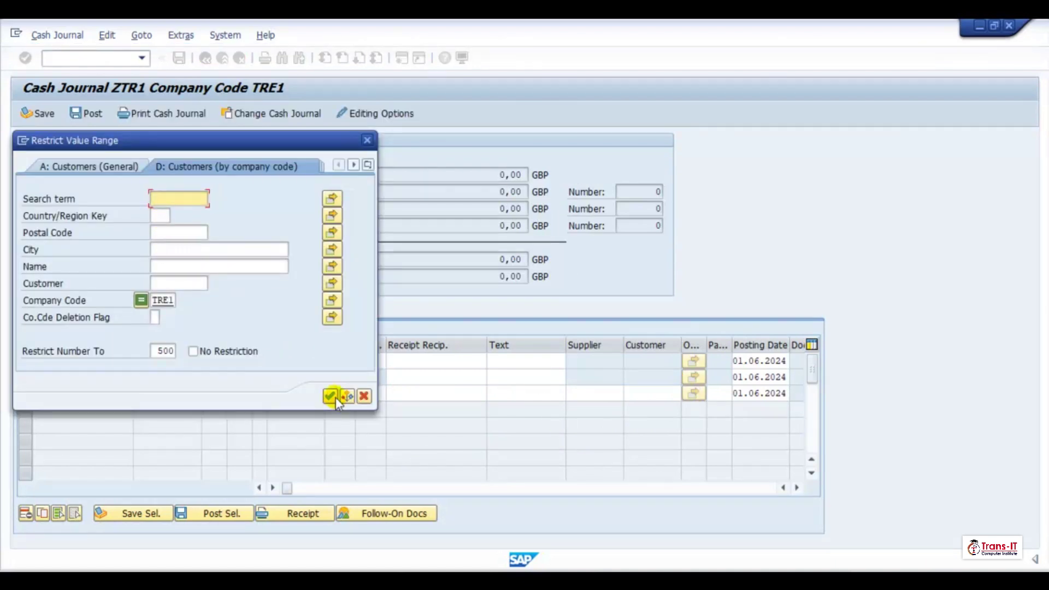
{"action": "left_click", "coordinate": [333, 397]}
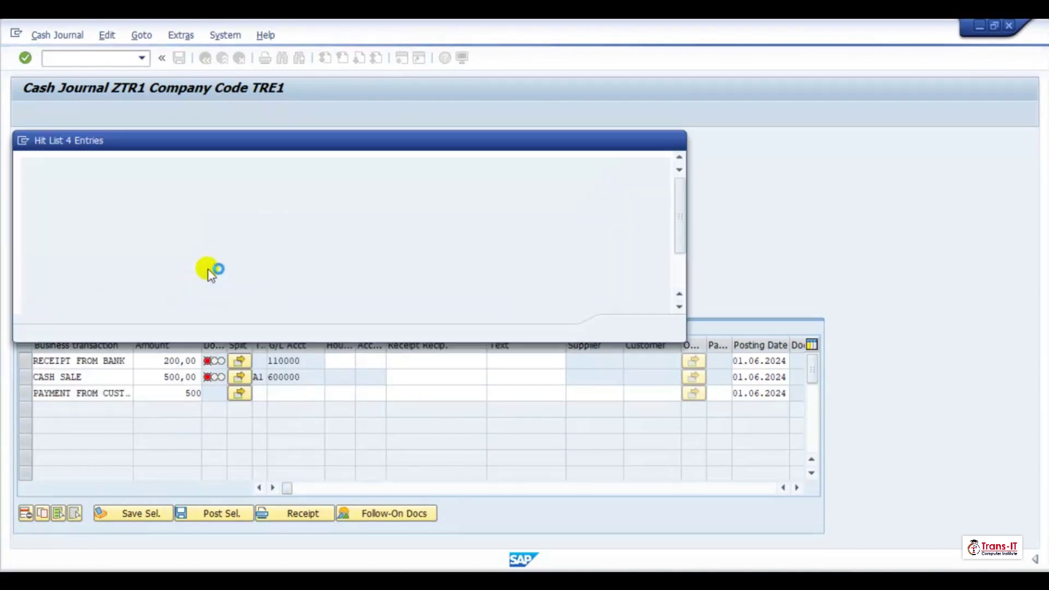
{"action": "double_click", "coordinate": [445, 214]}
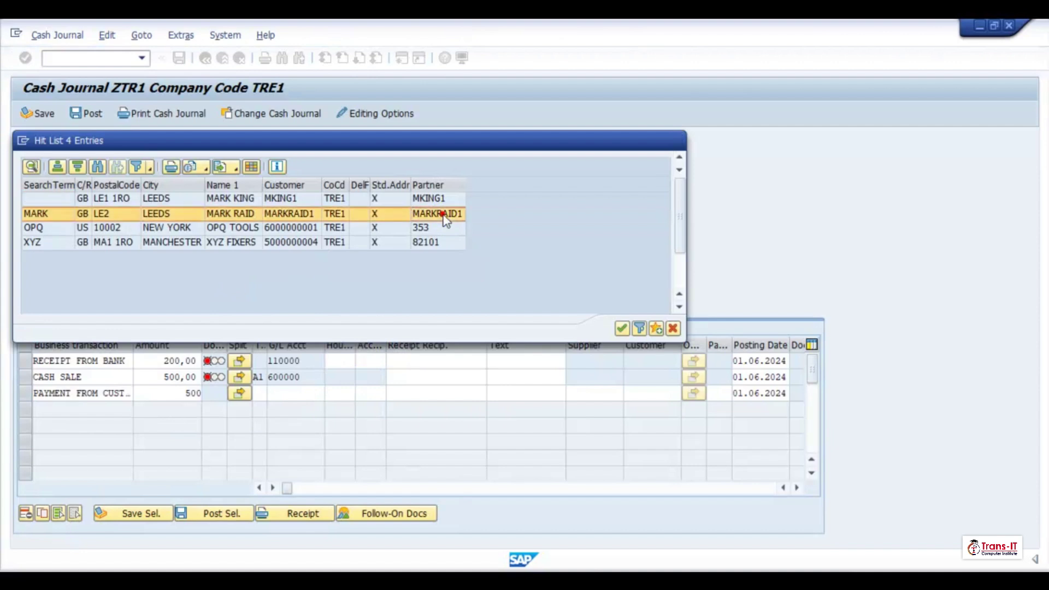
Open the address and bank data of the PAYMENT FROM CUSTOMER line and enter the title Mr and the customer's full name.
{"action": "key", "text": "Tab"}
{"action": "key", "text": "Tab"}
{"action": "key", "text": "Tab"}
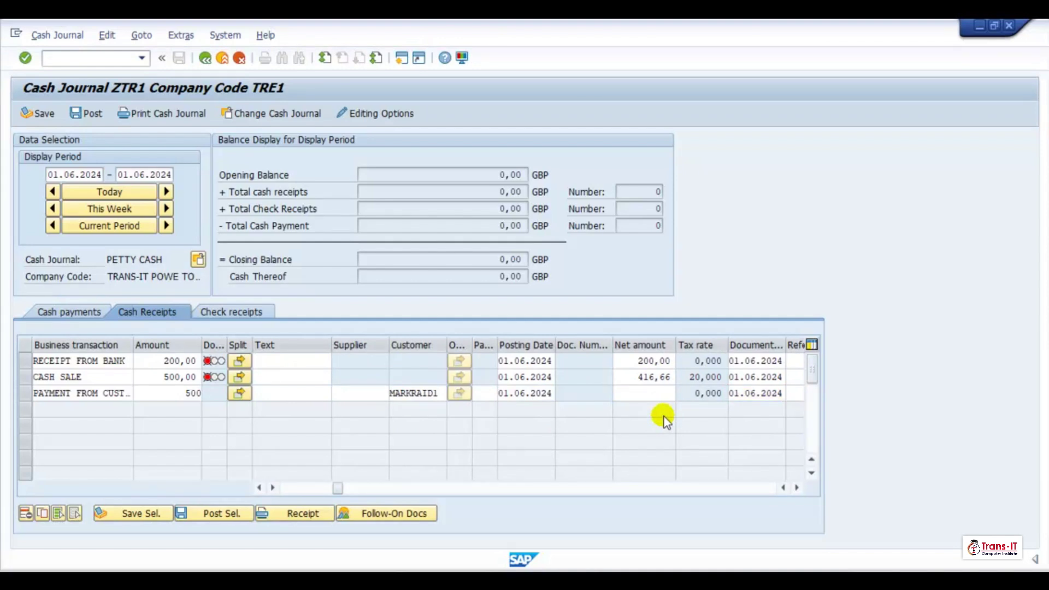
{"action": "left_click", "coordinate": [458, 393]}
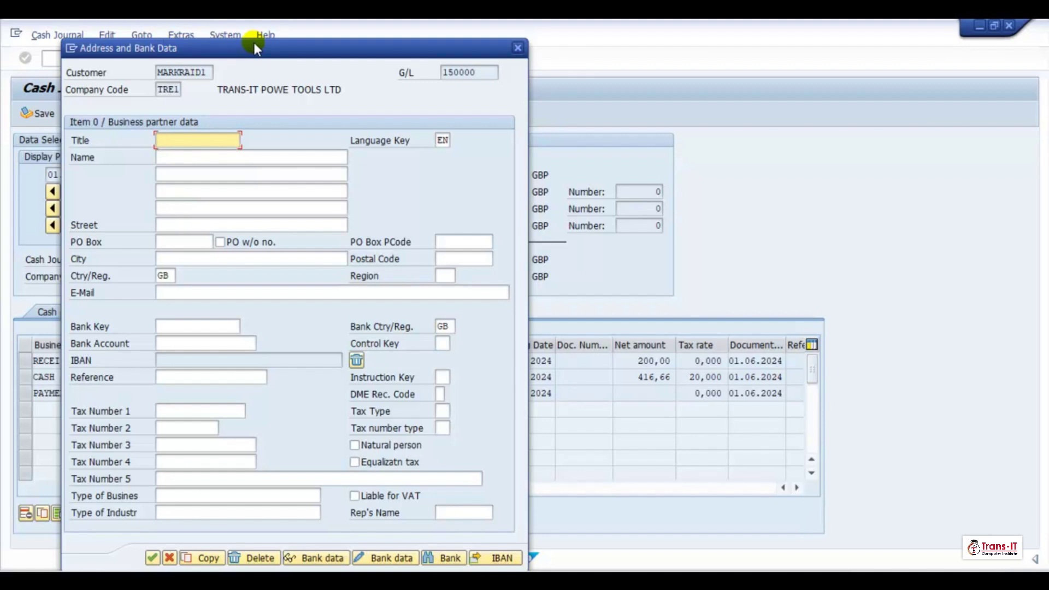
{"action": "type", "text": "Mr"}
{"action": "key", "text": "Tab"}
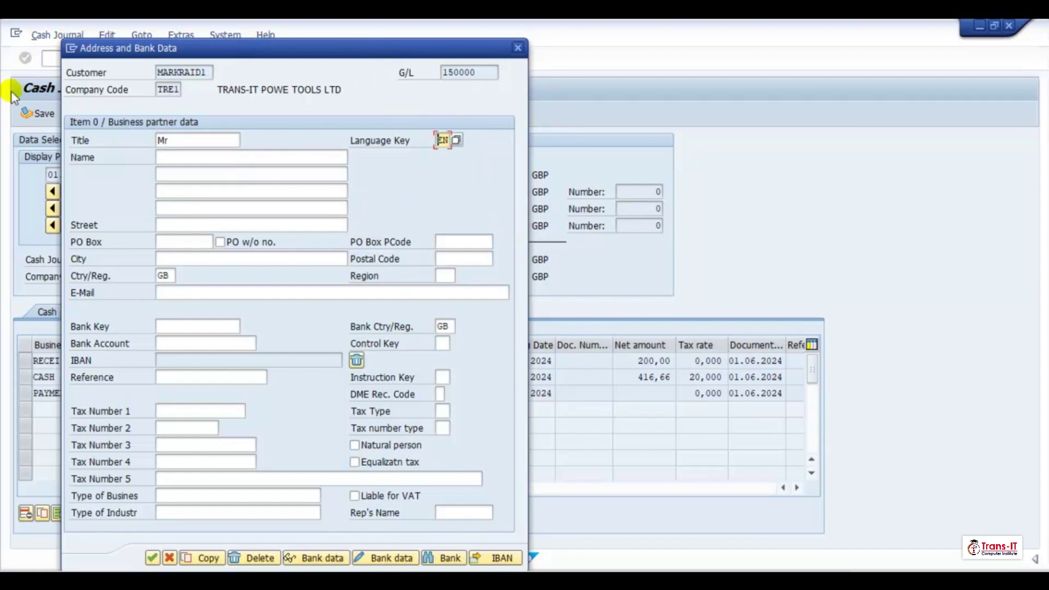
{"action": "left_click", "coordinate": [164, 158]}
{"action": "type", "text": "Joh"}
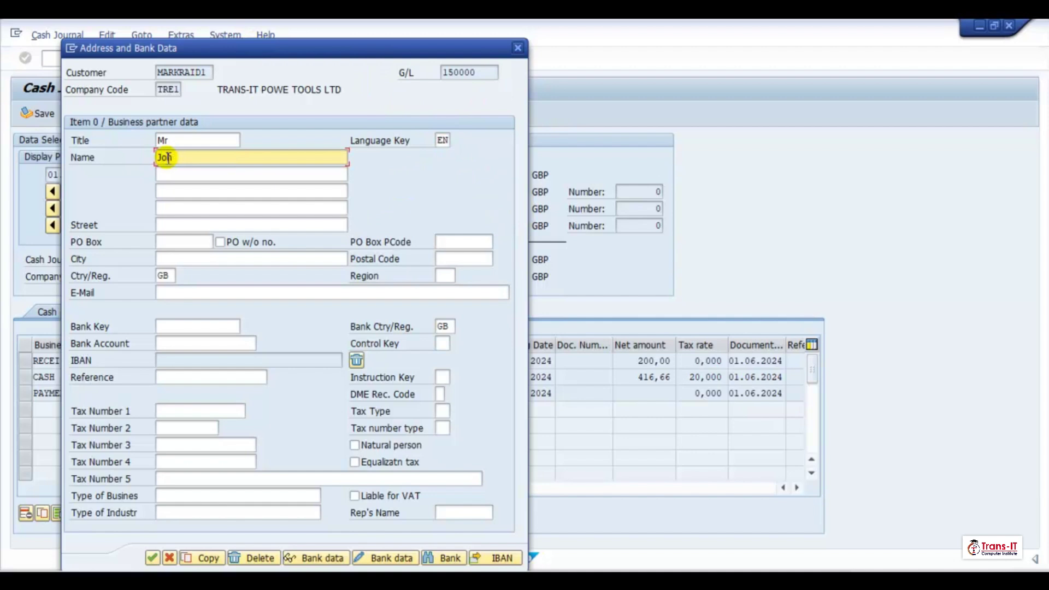
{"action": "type", "text": "n"}
{"action": "key", "text": "Tab"}
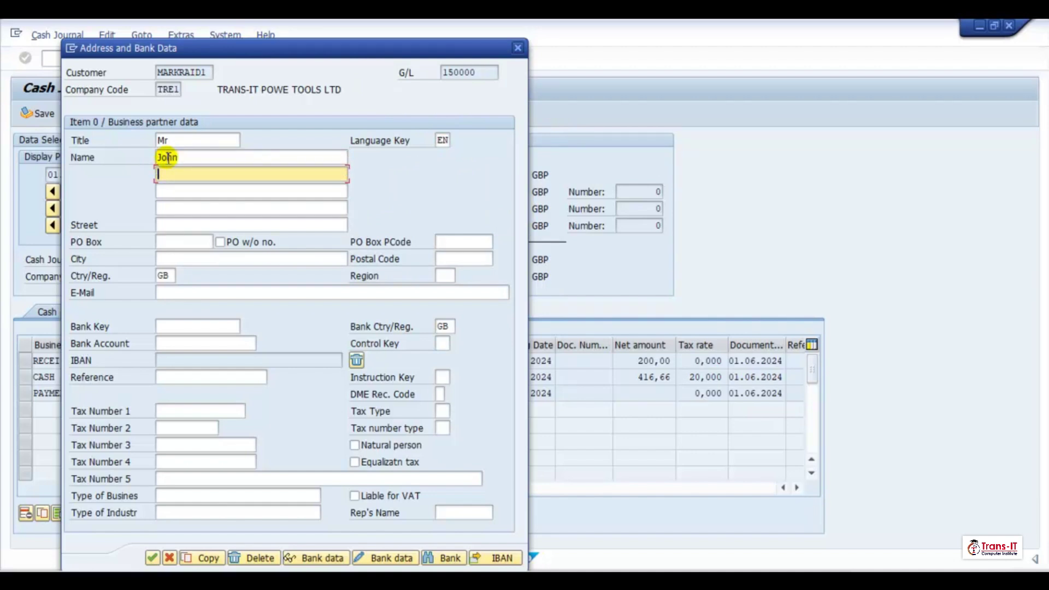
{"action": "type", "text": "Whistle"}
Fill in the customer's street, city and postal code and accept the address data.
{"action": "left_click", "coordinate": [178, 228]}
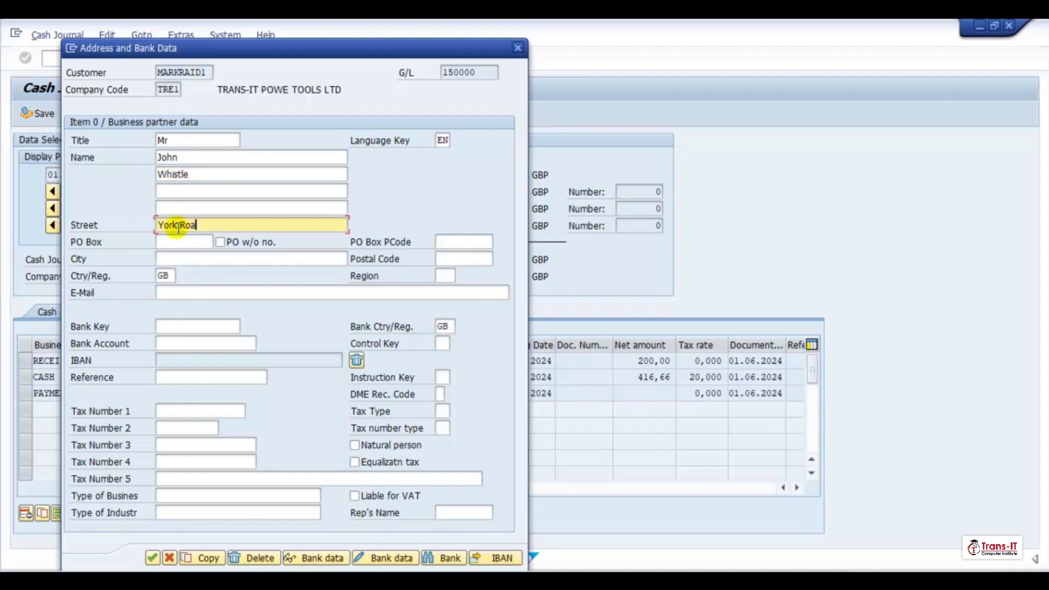
{"action": "left_click", "coordinate": [179, 264]}
{"action": "type", "text": "YOrk"}
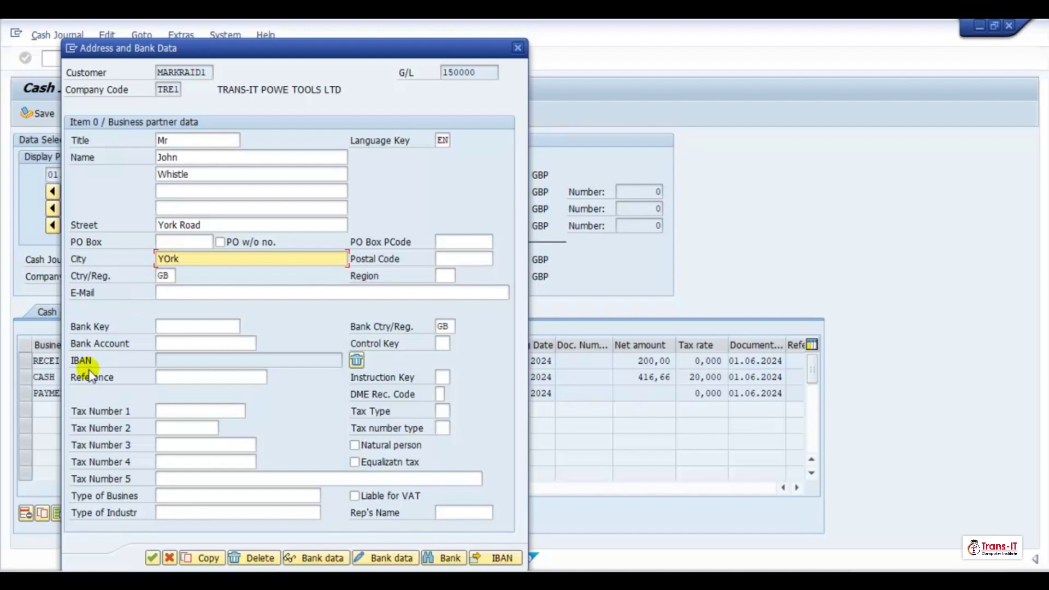
{"action": "left_click", "coordinate": [471, 257]}
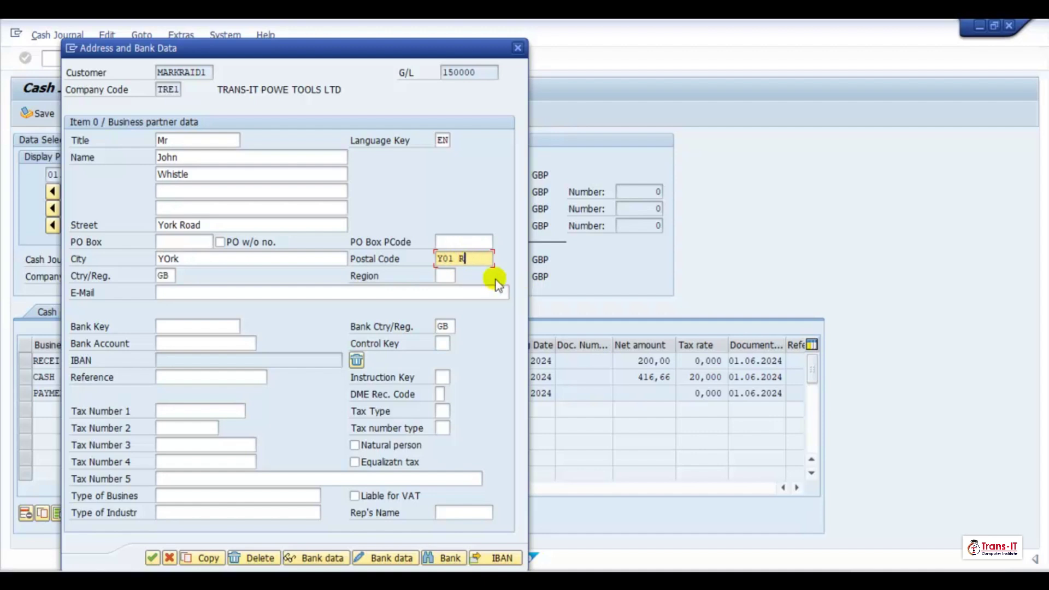
{"action": "left_click", "coordinate": [153, 557]}
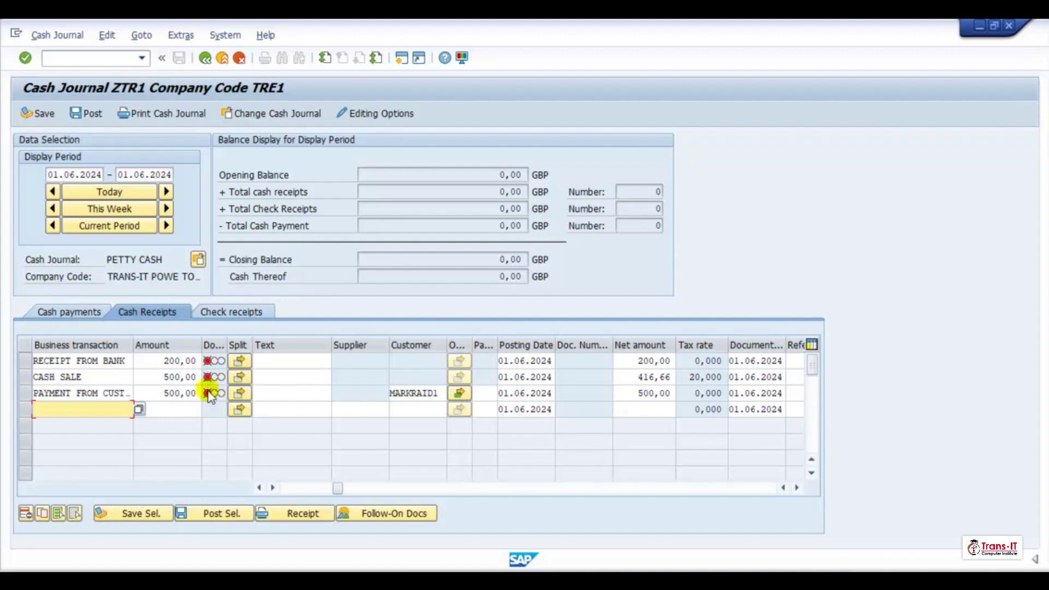
Save only the RECEIPT FROM BANK line of the cash receipts.
{"action": "left_click", "coordinate": [23, 360]}
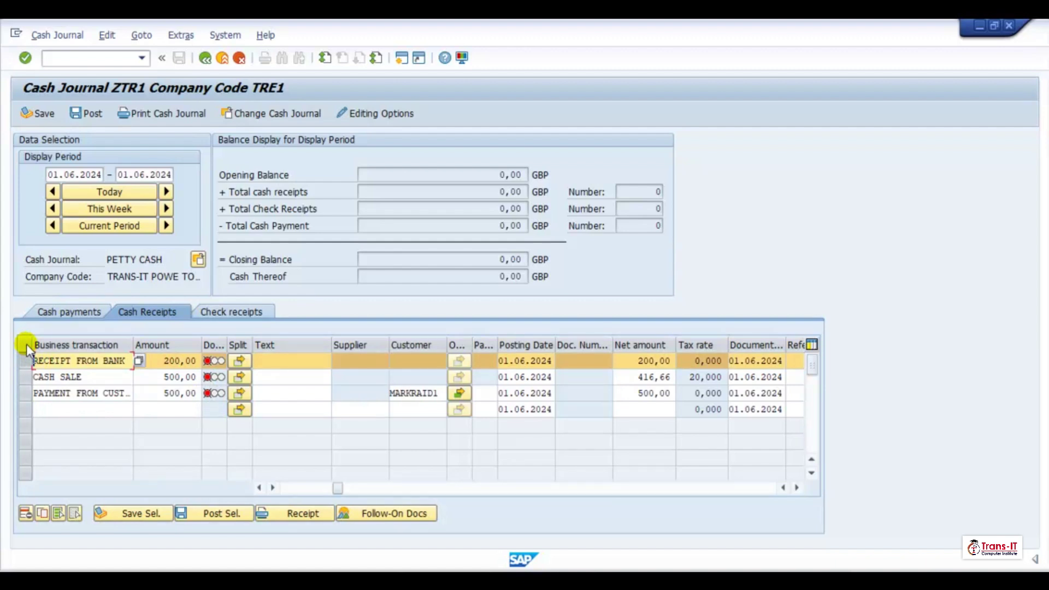
{"action": "left_click", "coordinate": [129, 513]}
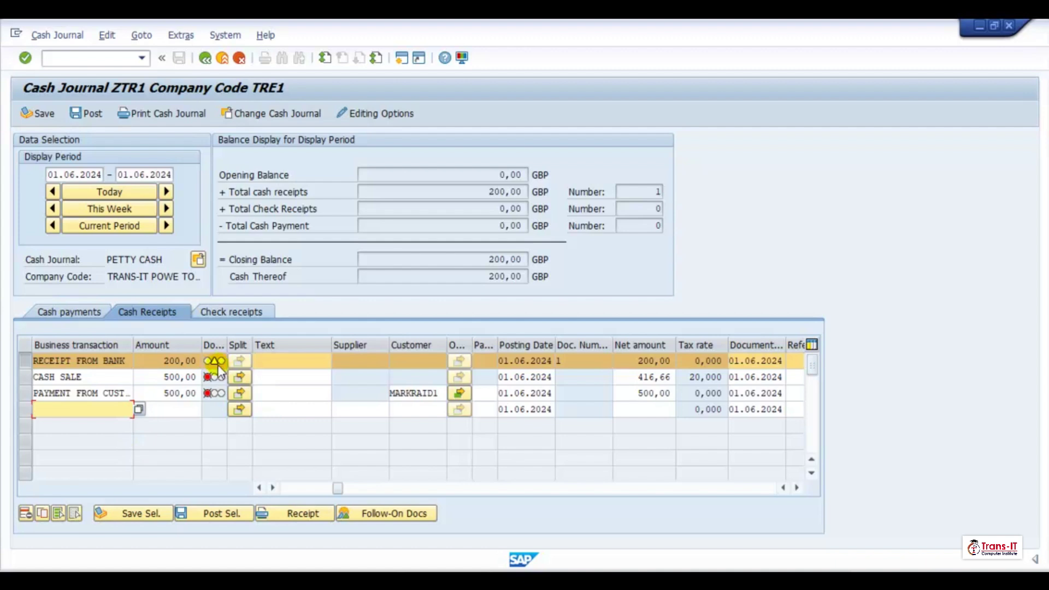
{"action": "mouse_move", "coordinate": [217, 365]}
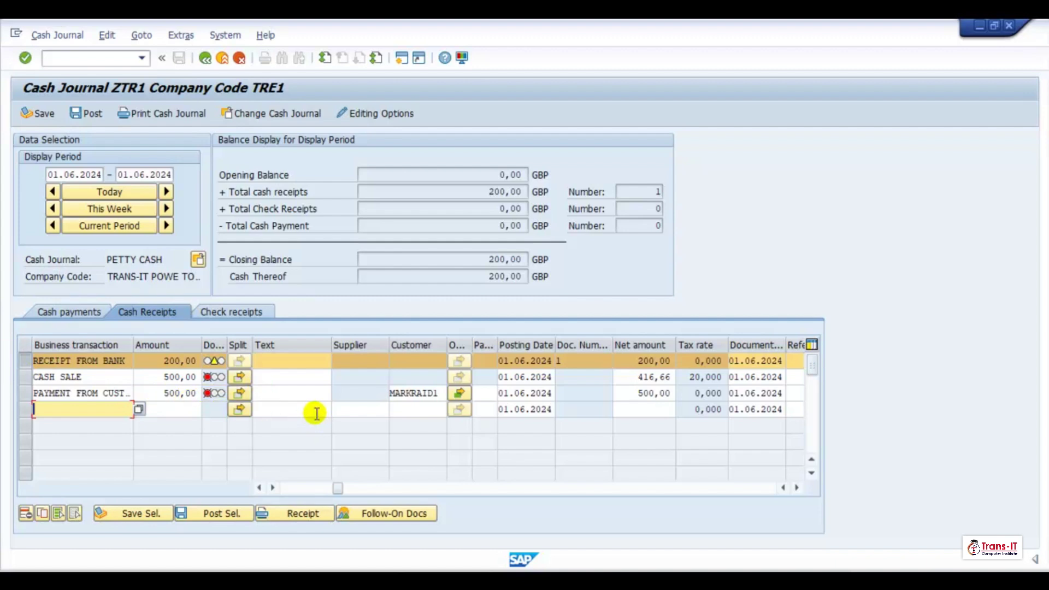
Post only the RECEIPT FROM BANK line, view its follow-on accounting document and return to the cash journal.
{"action": "left_click", "coordinate": [214, 515]}
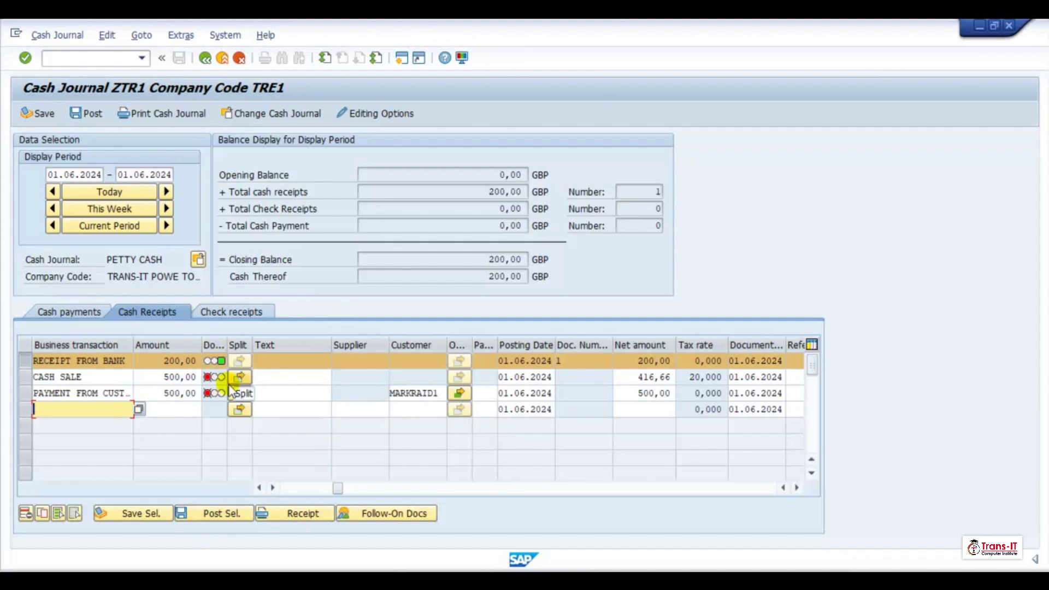
{"action": "left_click", "coordinate": [397, 514]}
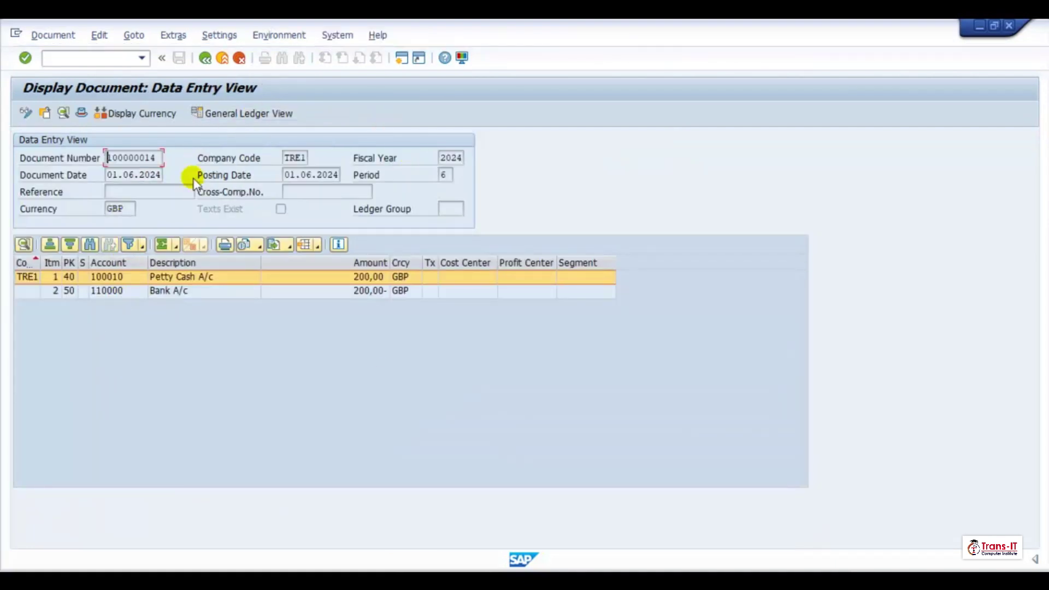
{"action": "left_click", "coordinate": [205, 58]}
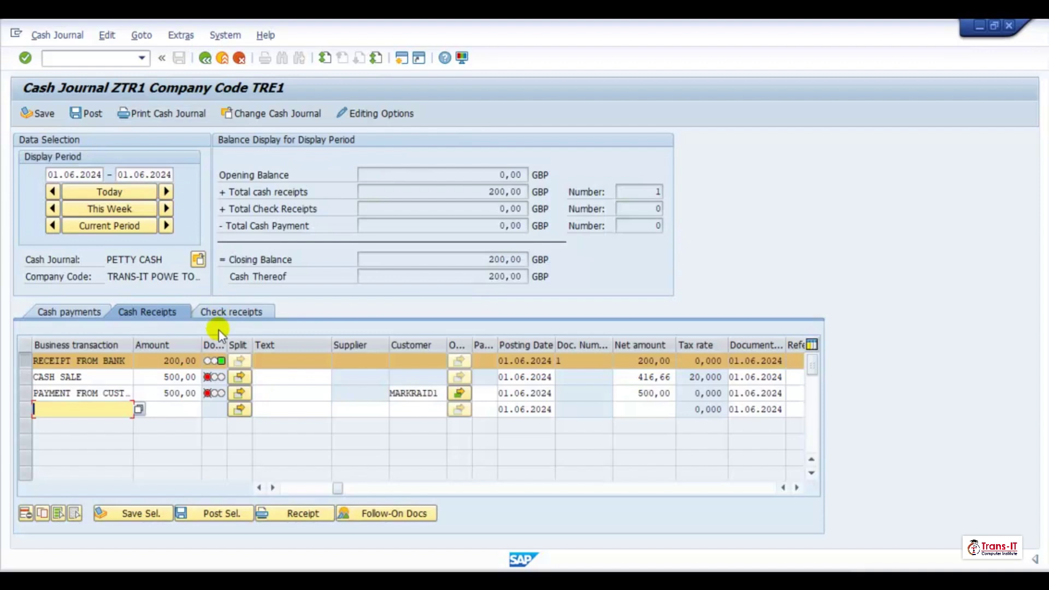
Save all remaining cash receipts, deselect the RECEIPT FROM BANK line and post the saved receipts.
{"action": "left_click", "coordinate": [31, 114]}
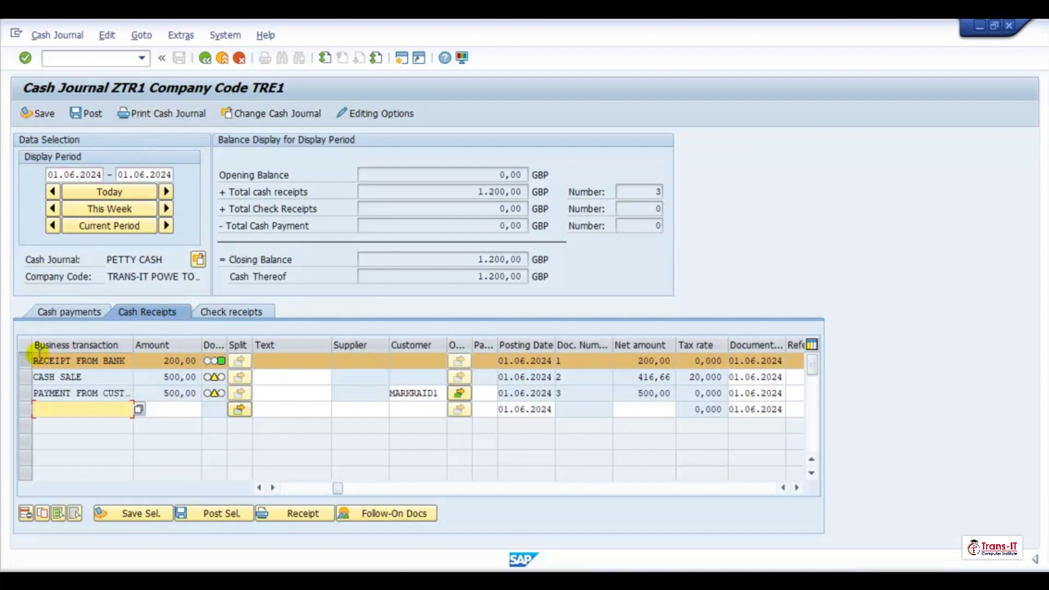
{"action": "left_click", "coordinate": [26, 361]}
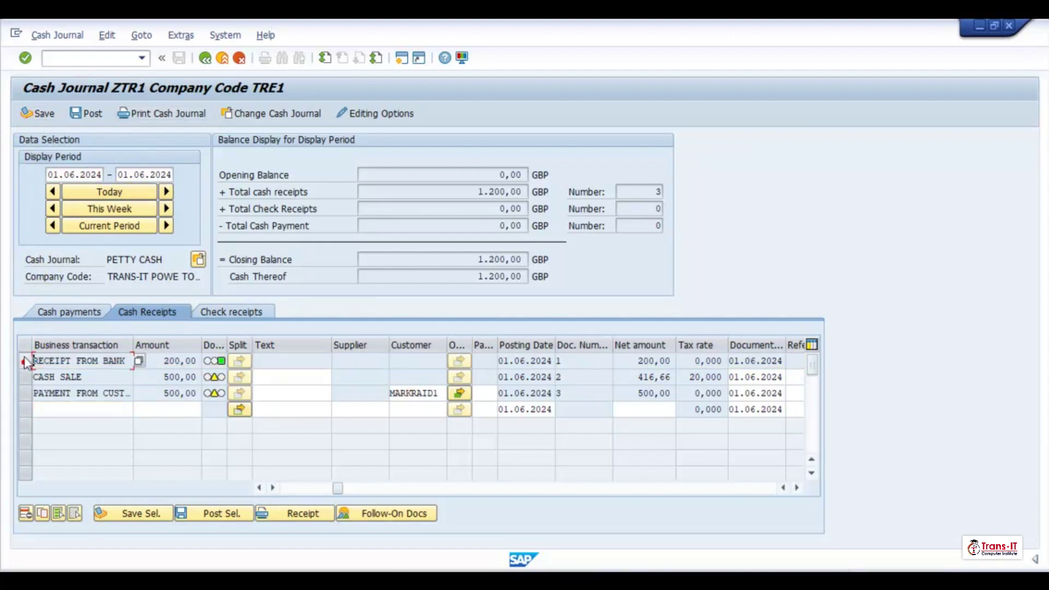
{"action": "left_click", "coordinate": [90, 113]}
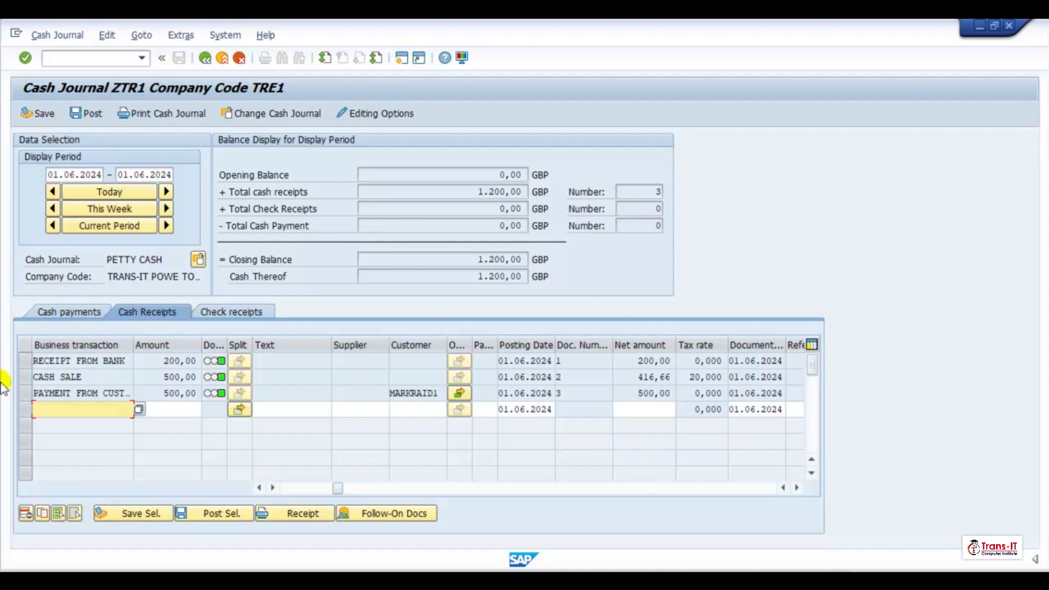
View the follow-on accounting document of the PAYMENT FROM CUSTOMER line and return to the cash journal.
{"action": "left_click", "coordinate": [37, 394]}
{"action": "left_click", "coordinate": [410, 514]}
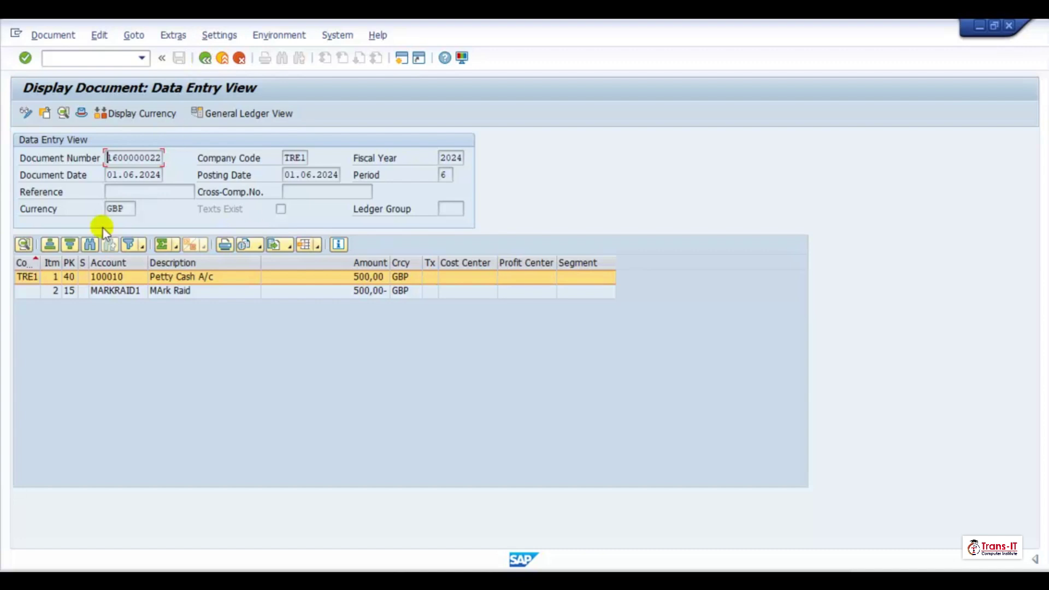
{"action": "left_click", "coordinate": [386, 281]}
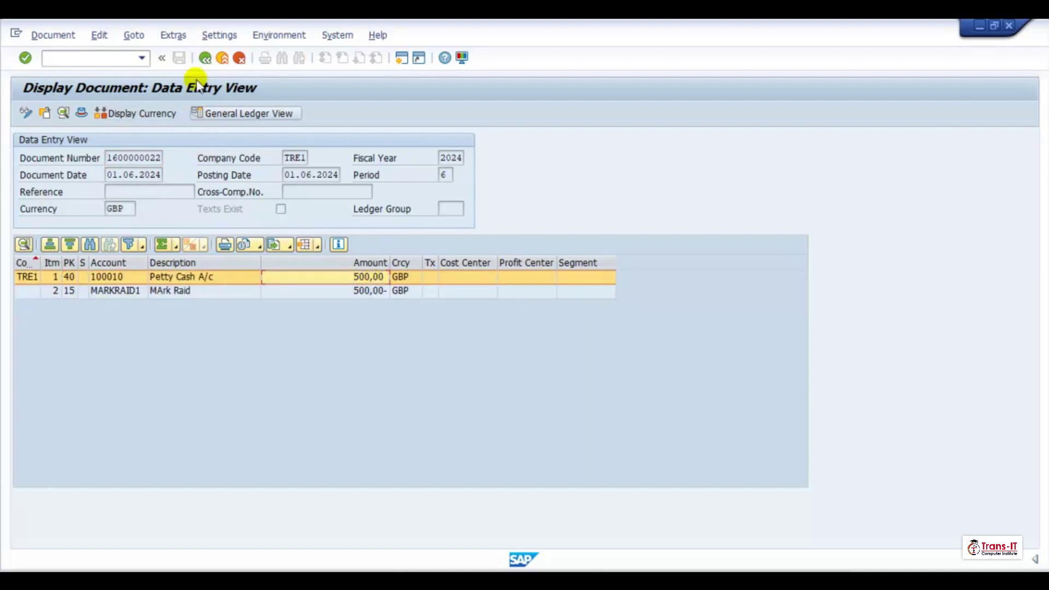
{"action": "left_click", "coordinate": [204, 59]}
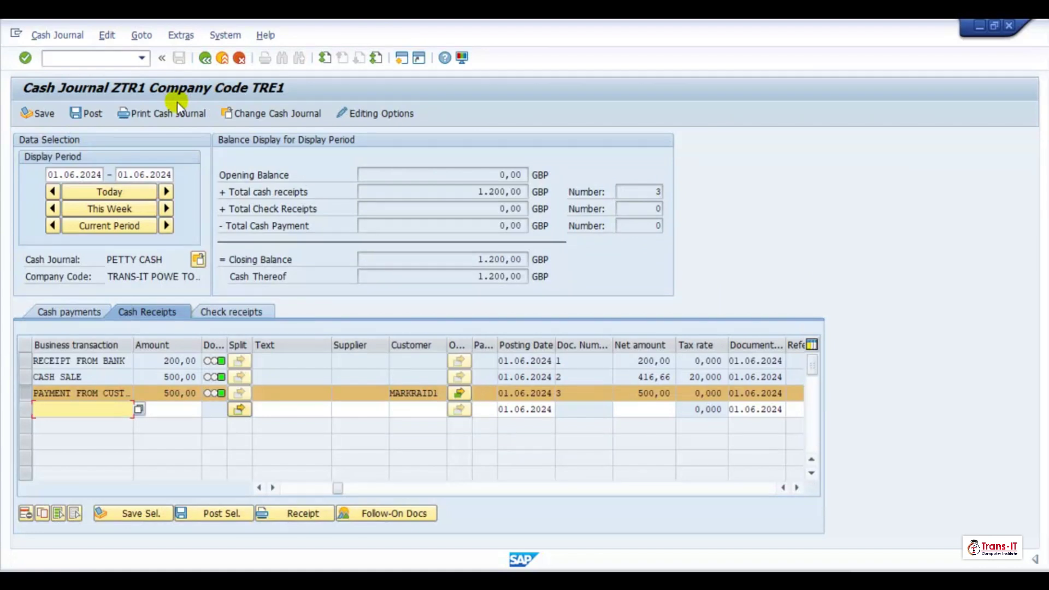
Open the follow-on documents of the CASH SALE line and examine its accounting document and profit center document.
{"action": "left_click", "coordinate": [32, 393]}
{"action": "left_click", "coordinate": [24, 378]}
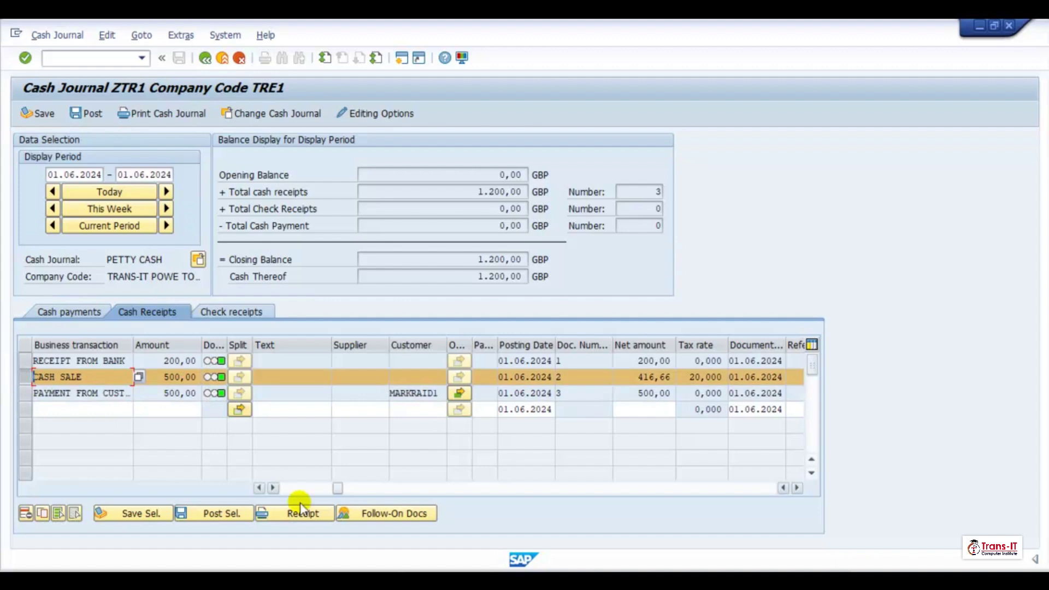
{"action": "left_click", "coordinate": [393, 515]}
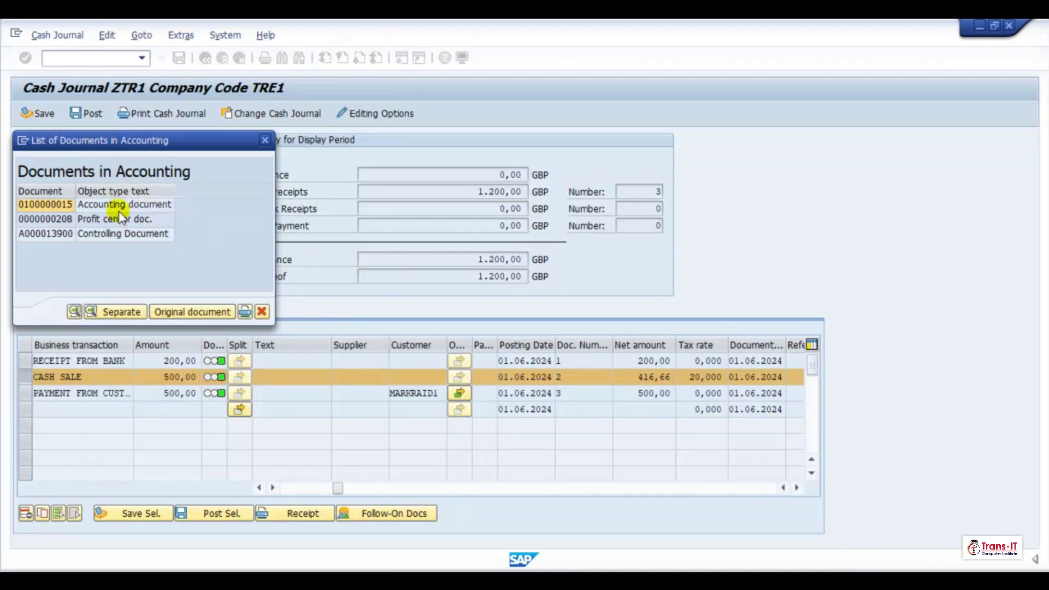
{"action": "double_click", "coordinate": [102, 205]}
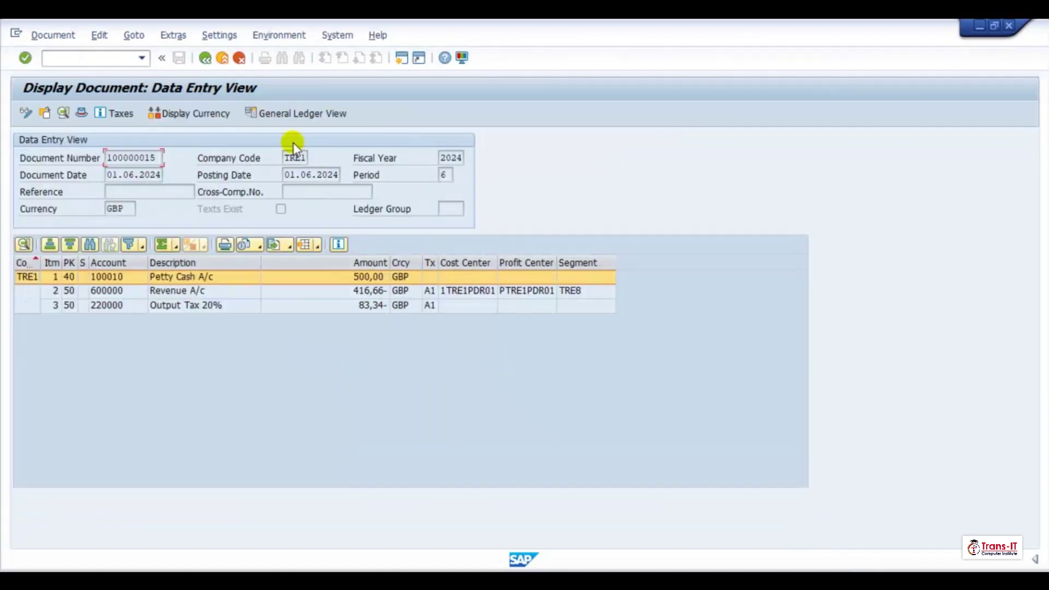
{"action": "left_click", "coordinate": [209, 60]}
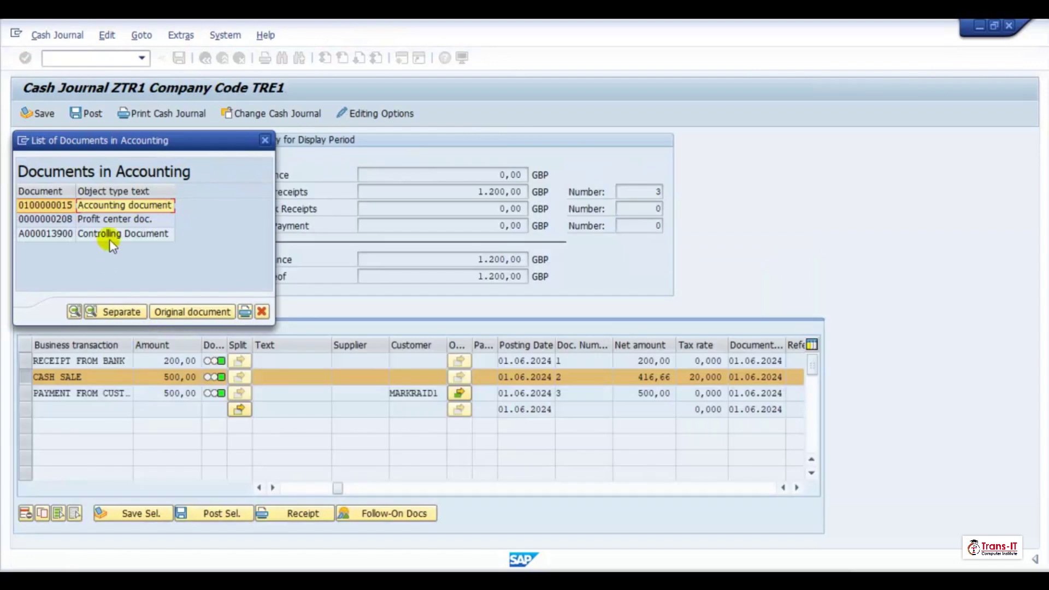
{"action": "left_click", "coordinate": [120, 219]}
{"action": "left_click", "coordinate": [75, 311]}
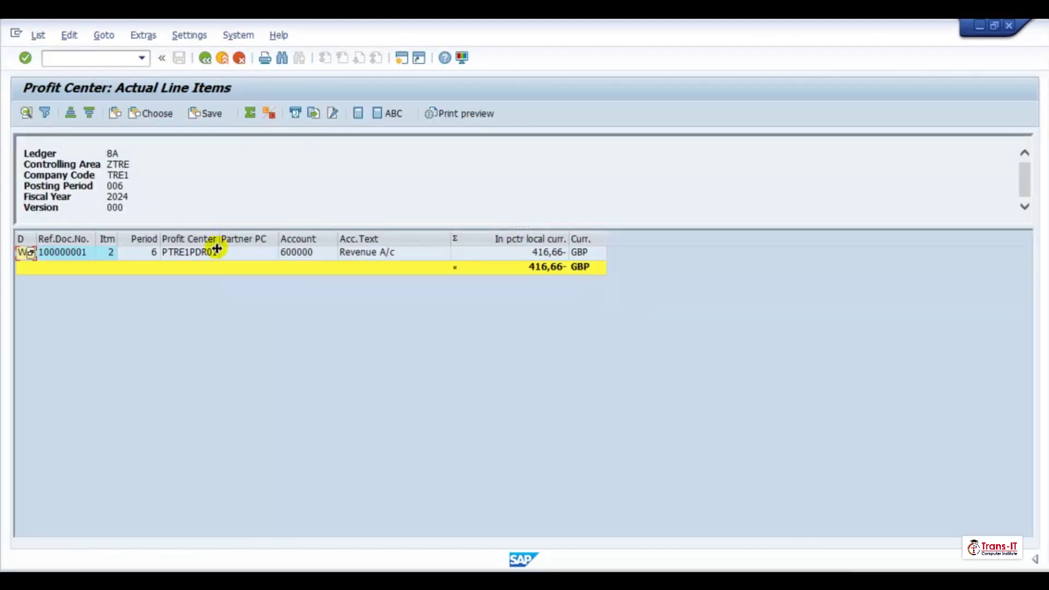
{"action": "left_click", "coordinate": [204, 59]}
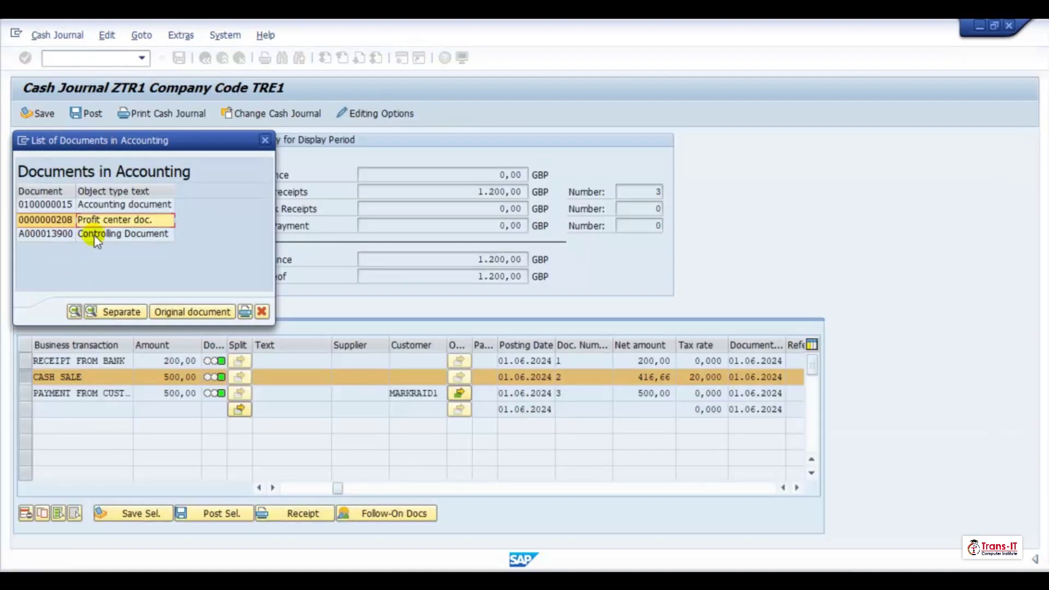
Examine the line item of the cash sale's controlling document, exit the list and close the documents overview.
{"action": "double_click", "coordinate": [95, 235]}
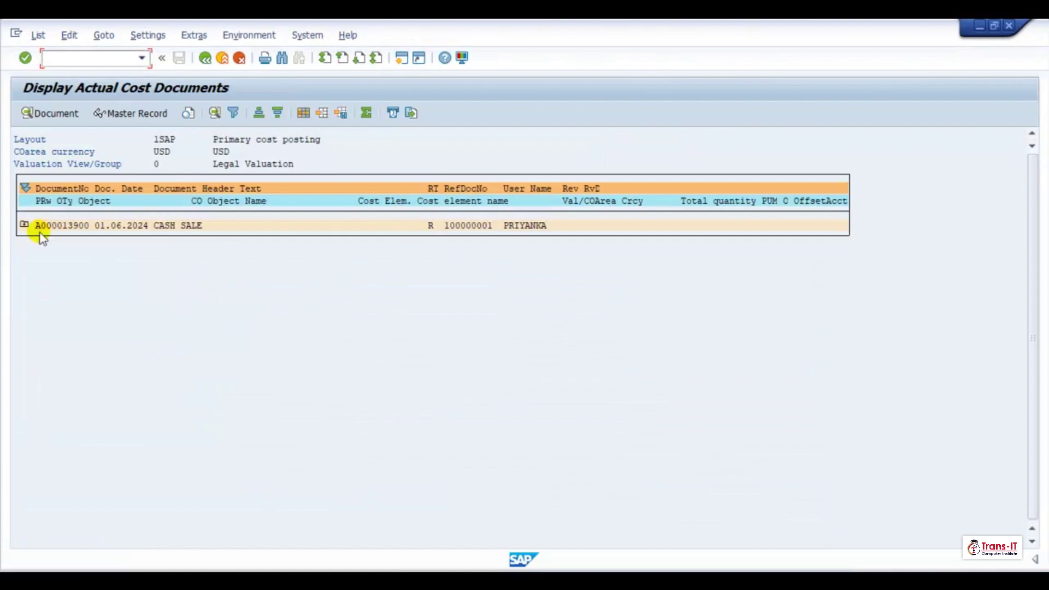
{"action": "left_click", "coordinate": [24, 225]}
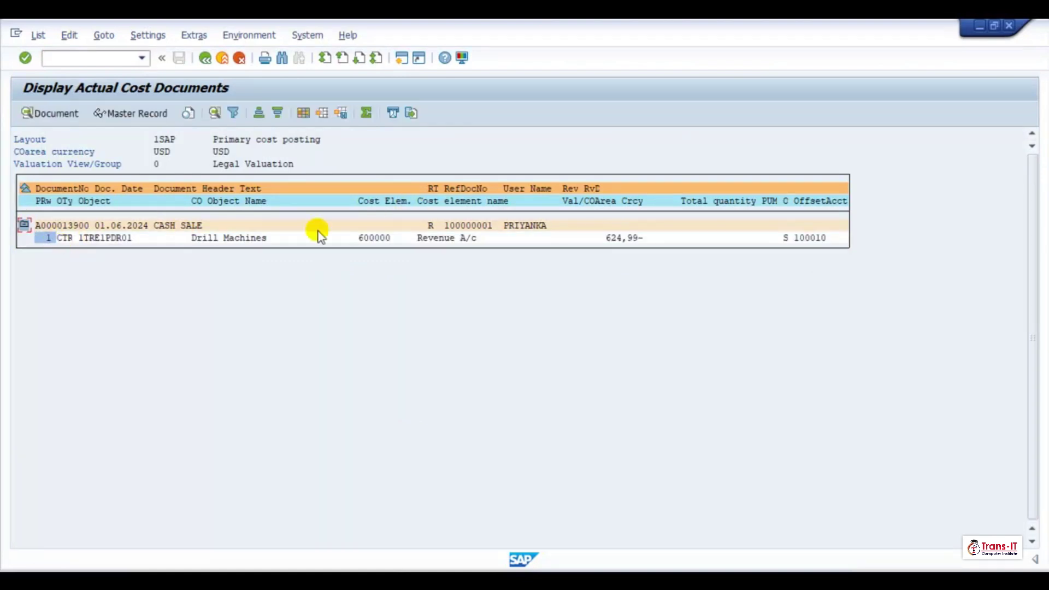
{"action": "left_click", "coordinate": [205, 58]}
{"action": "left_click", "coordinate": [205, 59]}
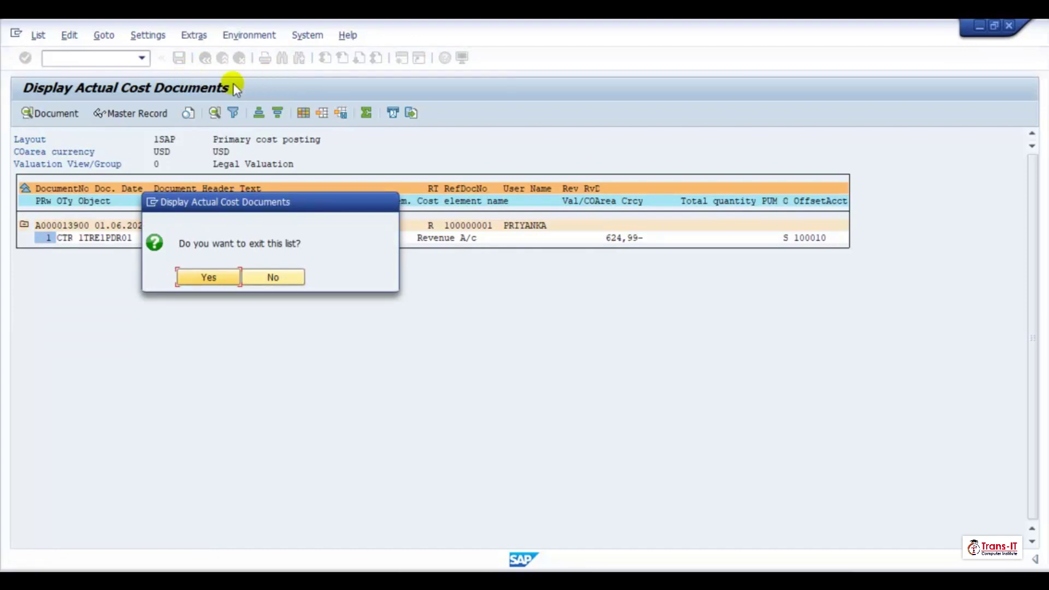
{"action": "left_click", "coordinate": [211, 276]}
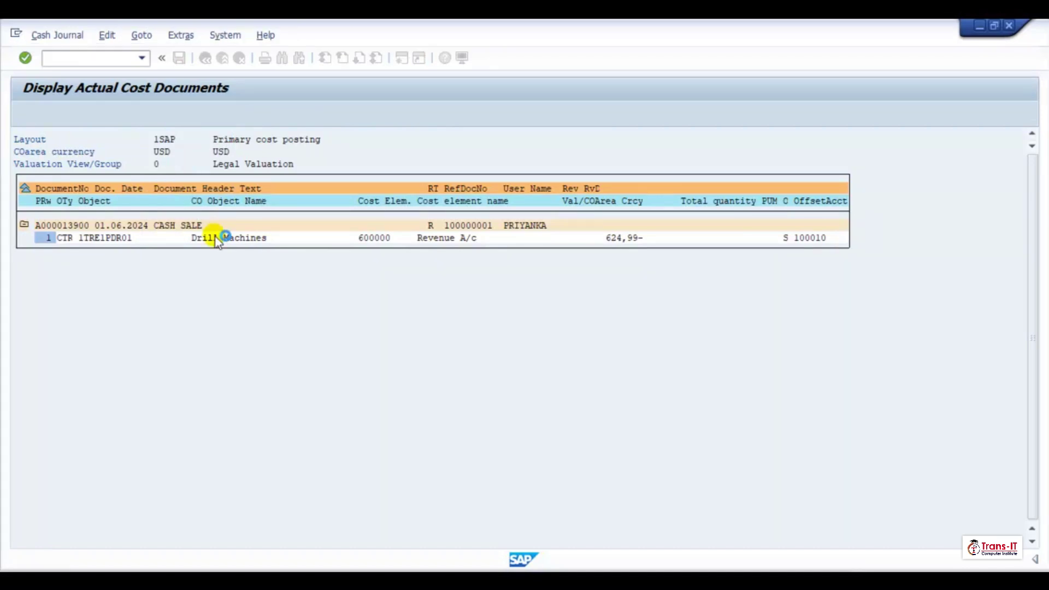
{"action": "left_click", "coordinate": [266, 139]}
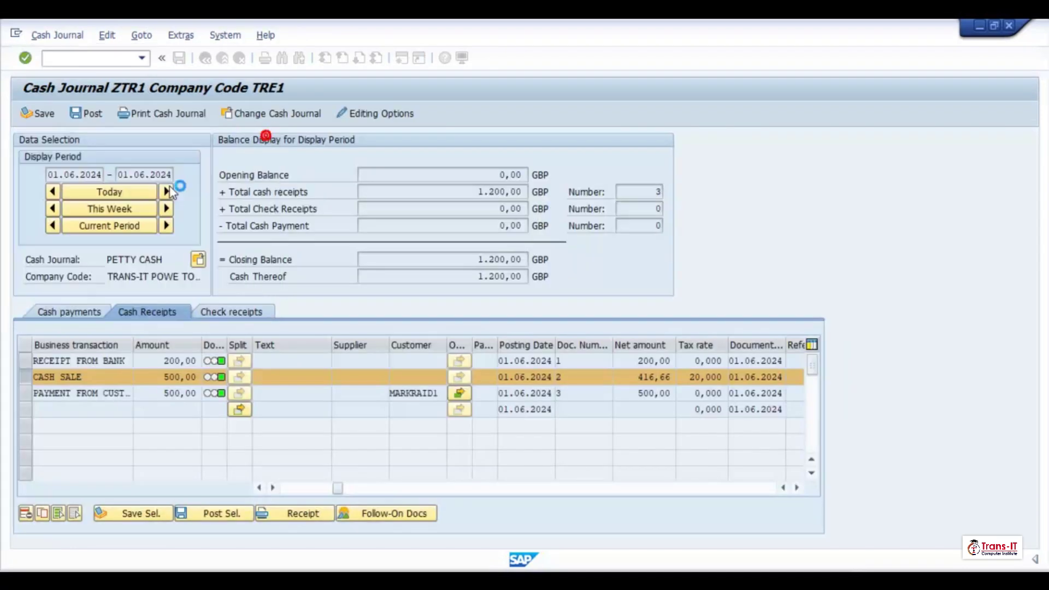
Deselect the CASH SALE line and switch the journal to its cash payments.
{"action": "left_click", "coordinate": [33, 376]}
{"action": "left_click", "coordinate": [62, 314]}
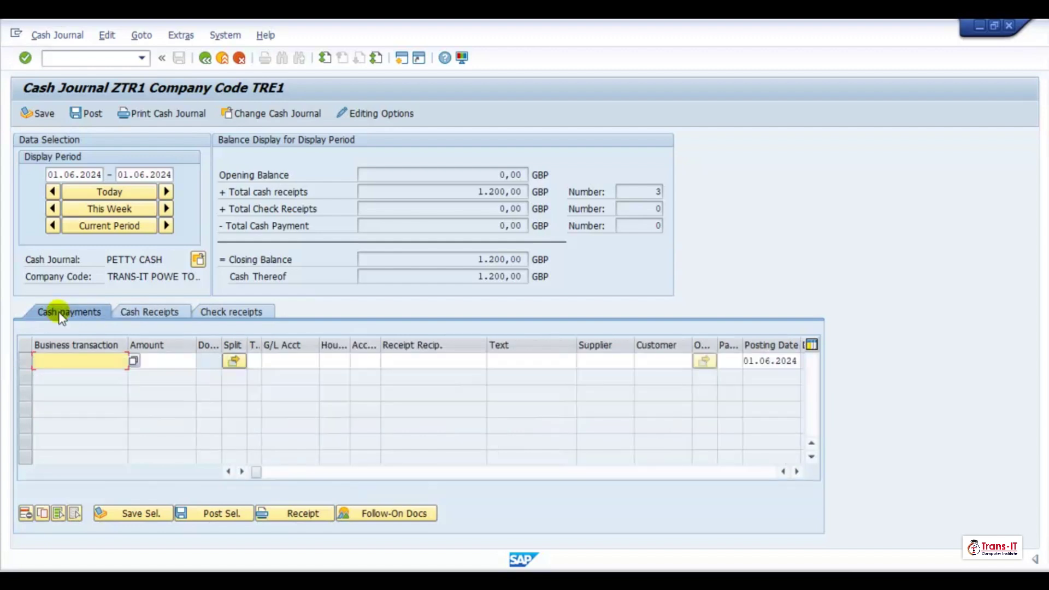
{"action": "left_click", "coordinate": [134, 360]}
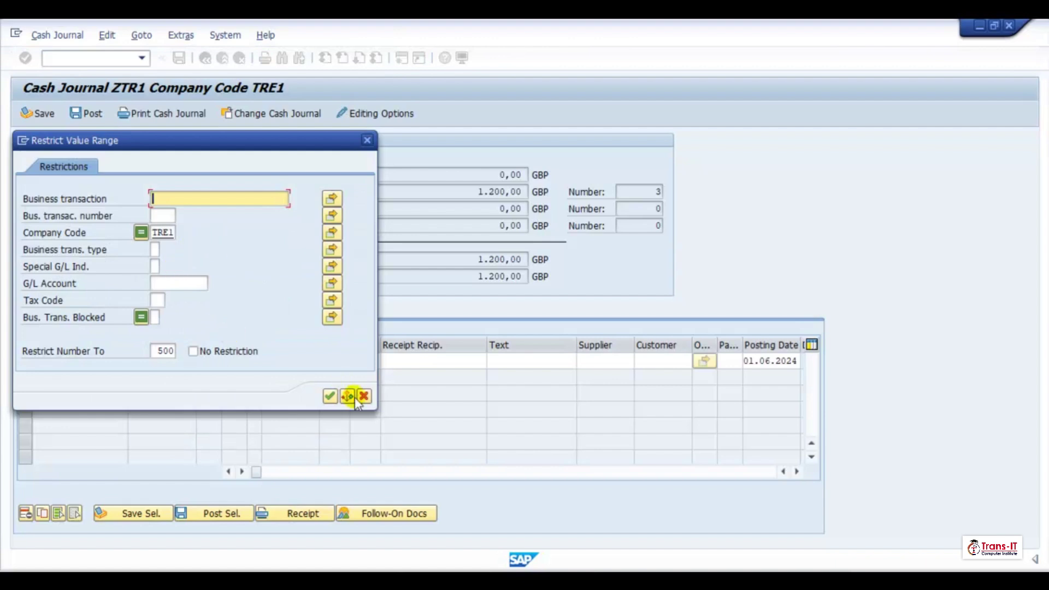
{"action": "left_click", "coordinate": [330, 395]}
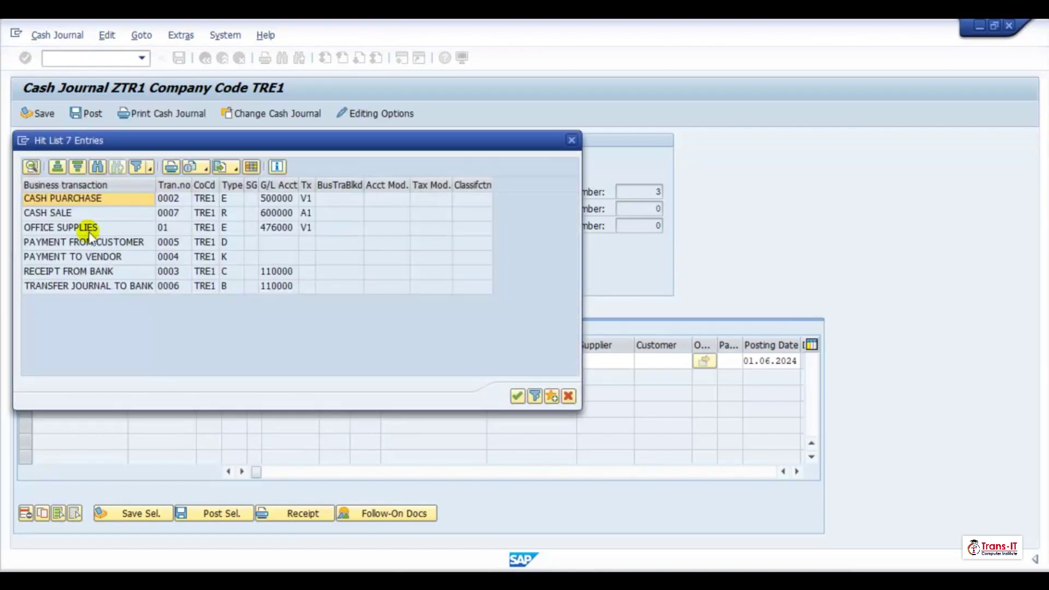
{"action": "double_click", "coordinate": [71, 271]}
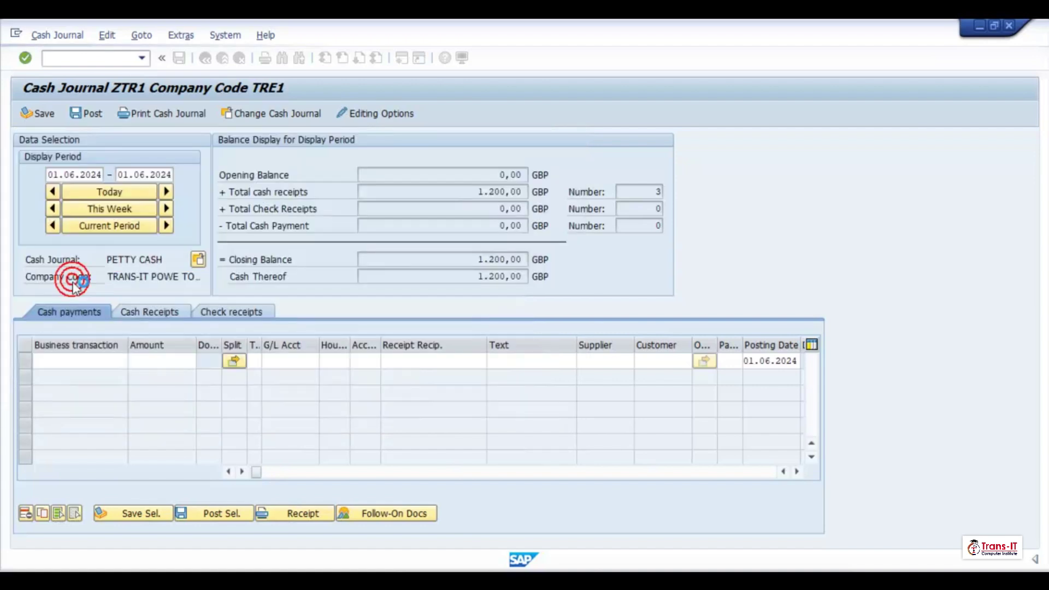
Enter a cash payment line with the business transaction TRANSFER JOURNAL TO BANK and an amount of 600.
{"action": "left_click", "coordinate": [134, 362]}
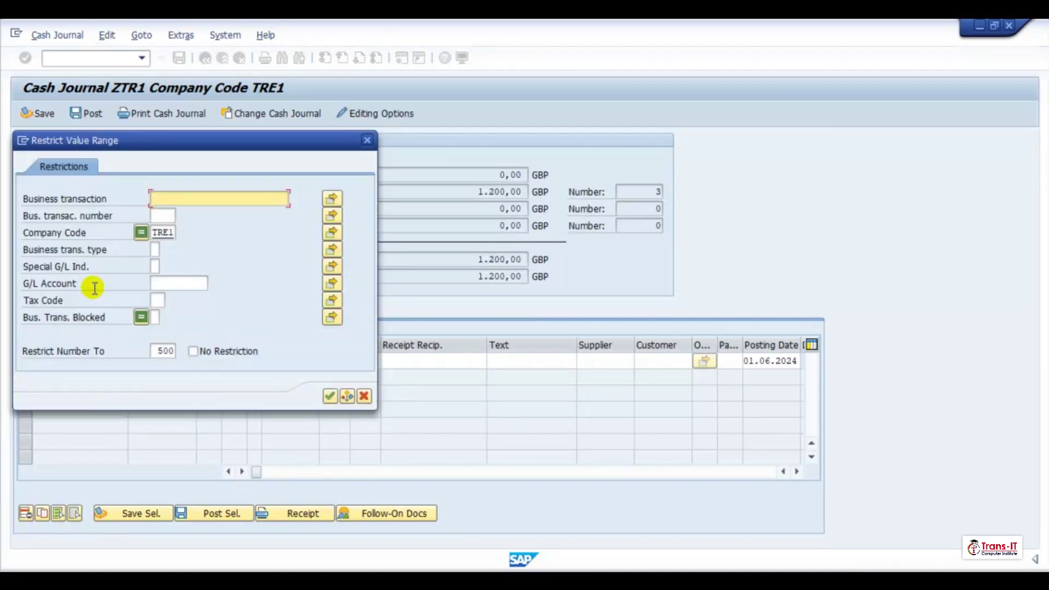
{"action": "left_click", "coordinate": [329, 395]}
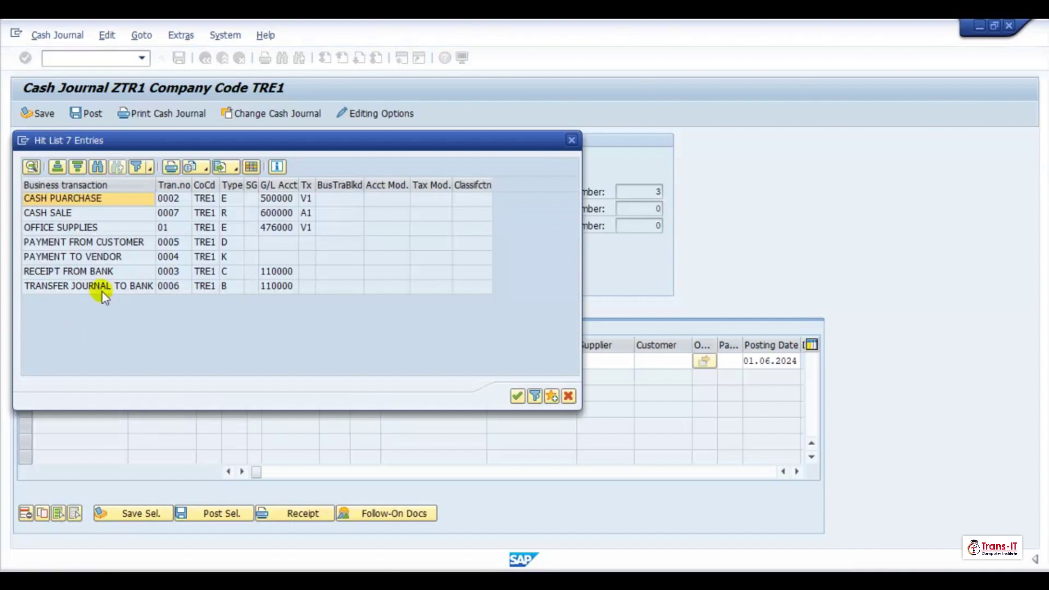
{"action": "double_click", "coordinate": [102, 287]}
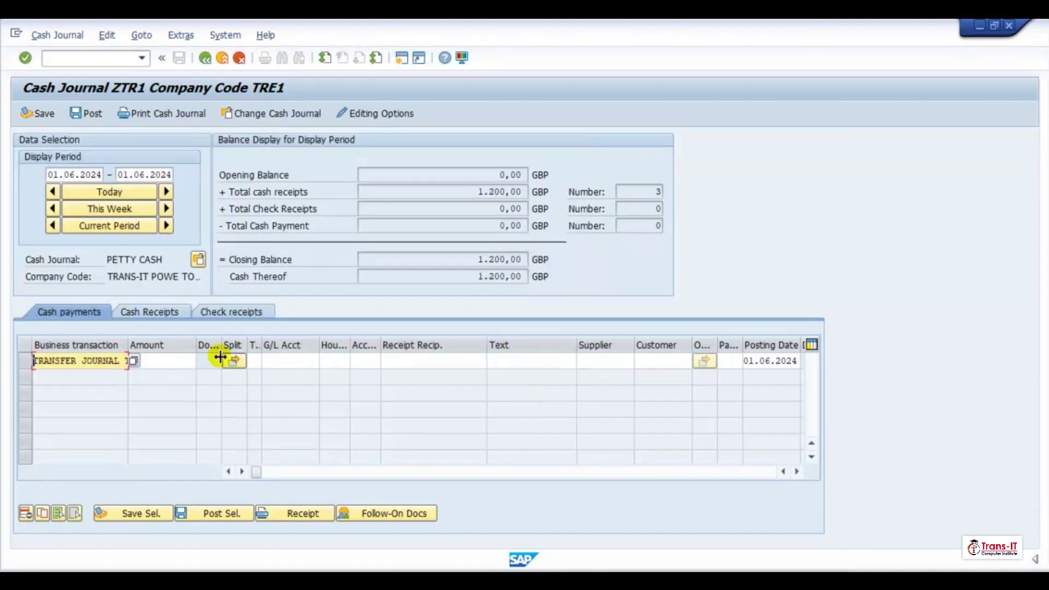
{"action": "left_click", "coordinate": [172, 360]}
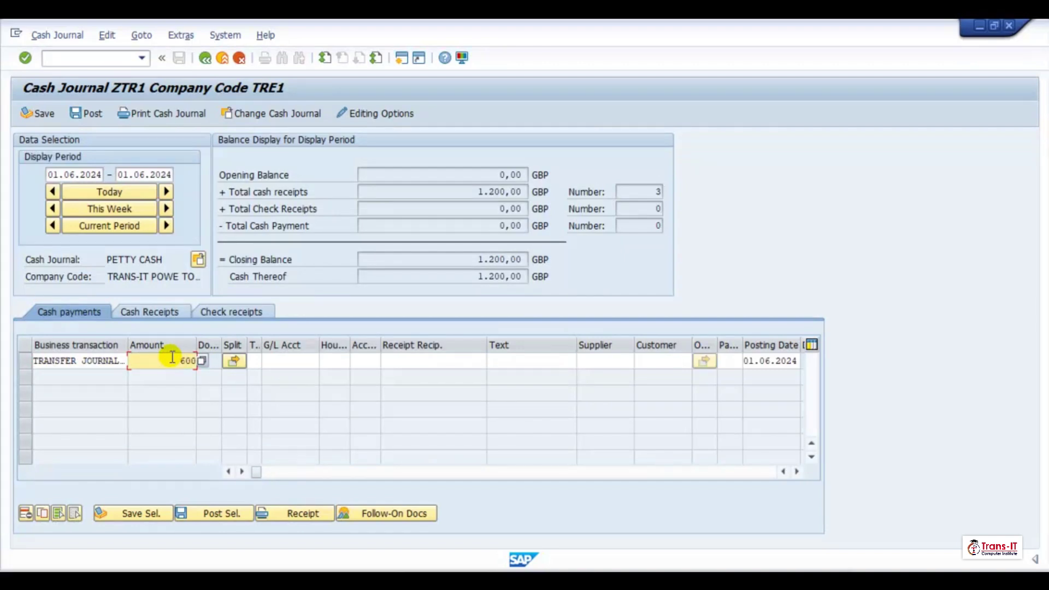
{"action": "type", "text": "600"}
{"action": "key", "text": "Return"}
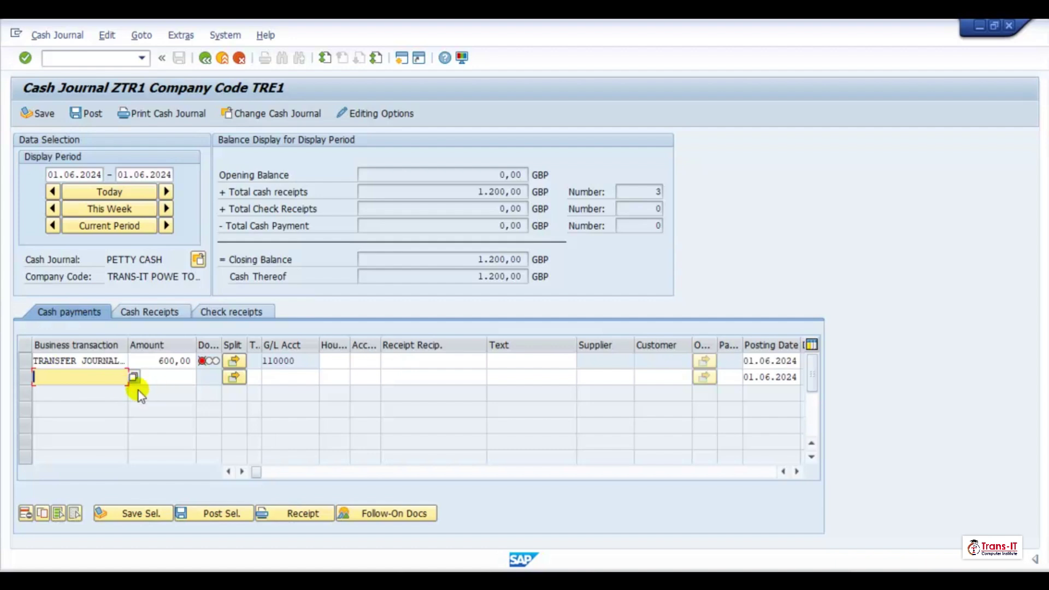
Add a second cash payment line with the business transaction CASH PUARCHASE and an amount of 700, acknowledging the account assignment message.
{"action": "left_click", "coordinate": [133, 376]}
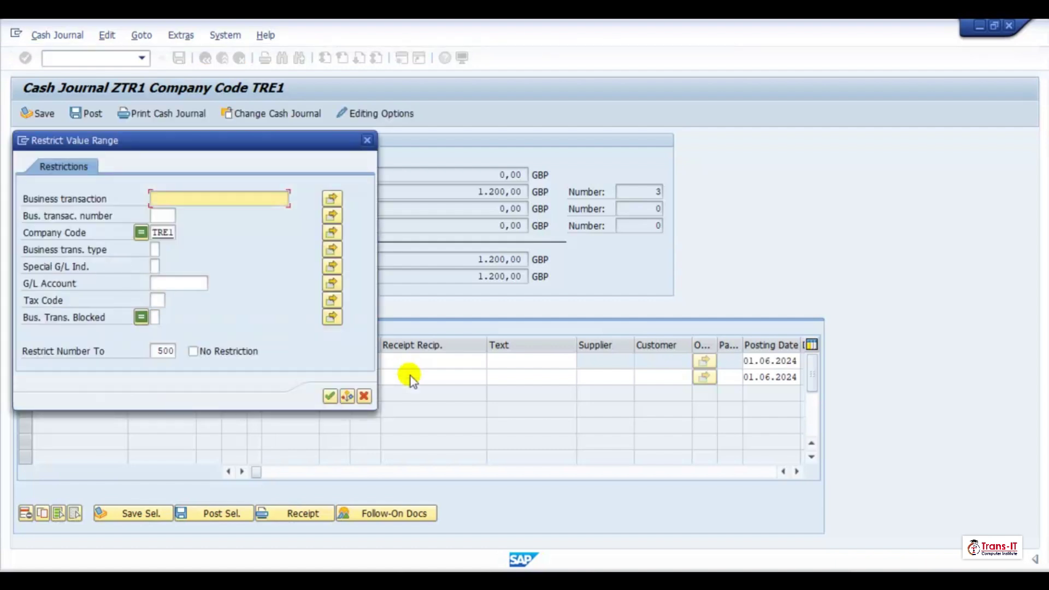
{"action": "key", "text": "Escape"}
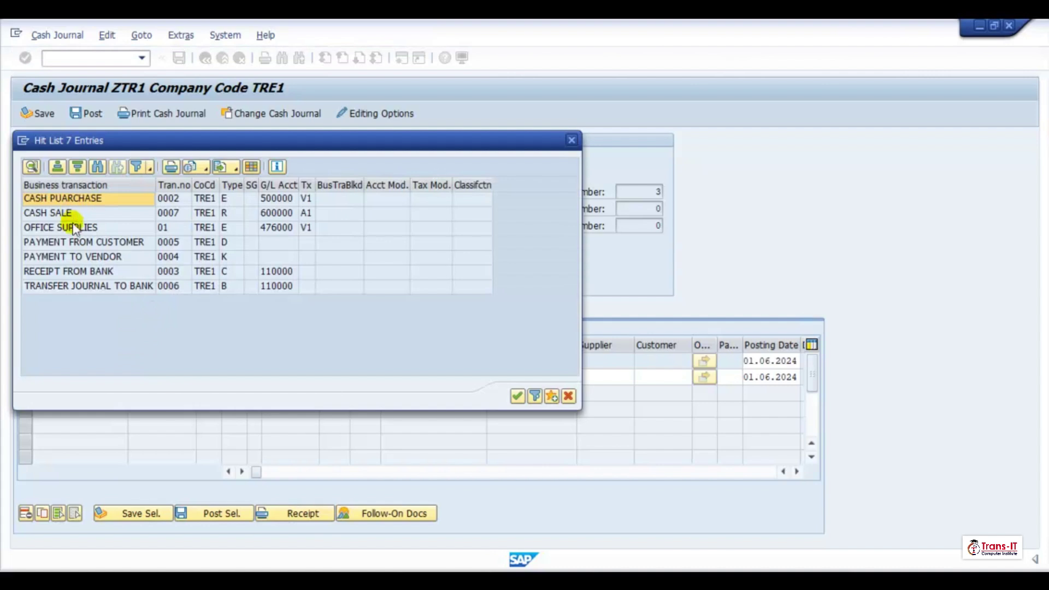
{"action": "double_click", "coordinate": [84, 200]}
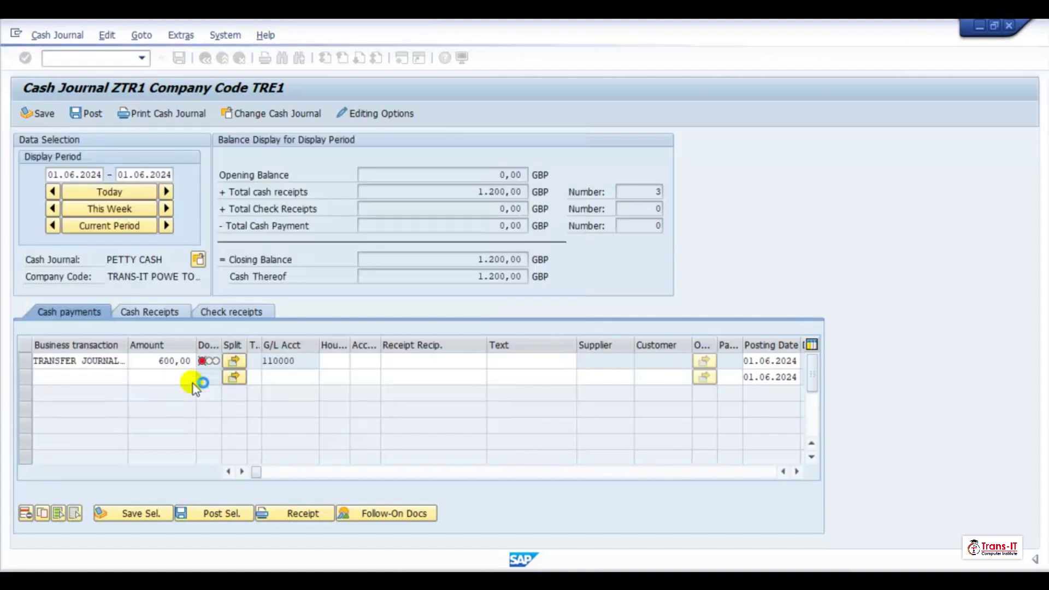
{"action": "left_click", "coordinate": [173, 379]}
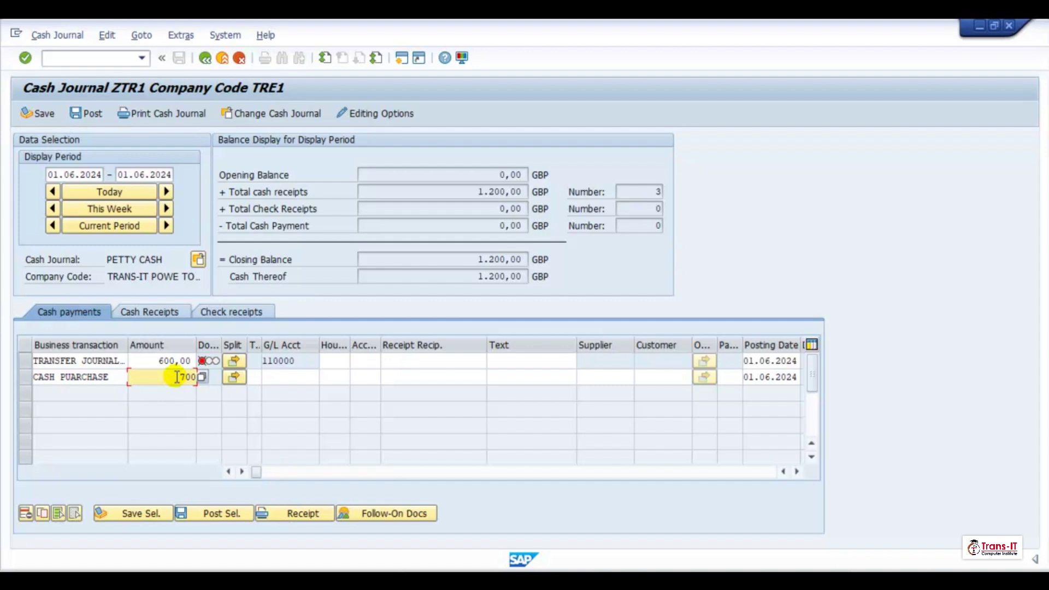
{"action": "type", "text": "700"}
{"action": "key", "text": "Return"}
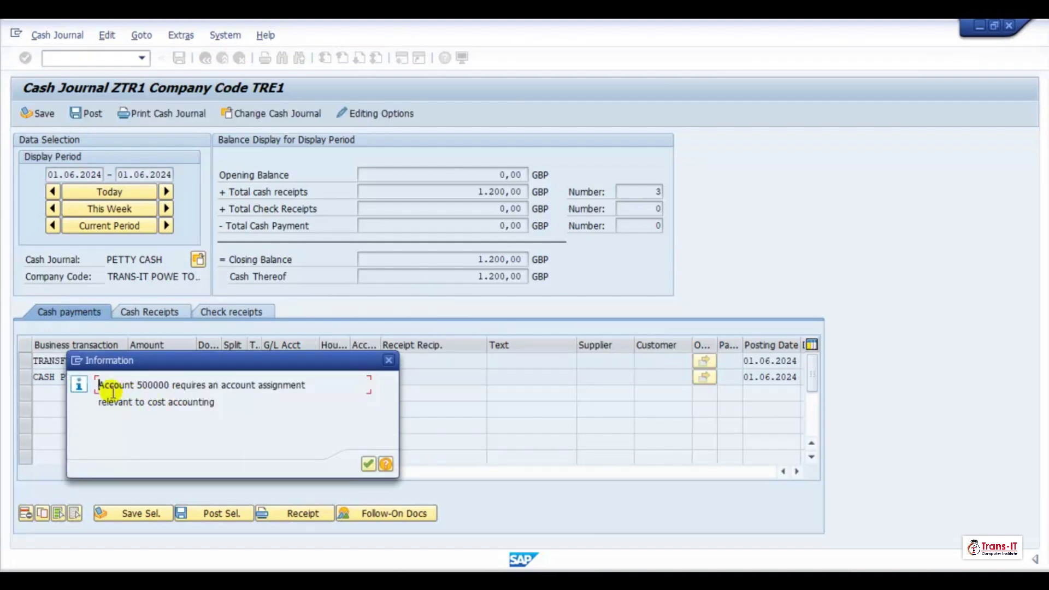
{"action": "left_click", "coordinate": [369, 463]}
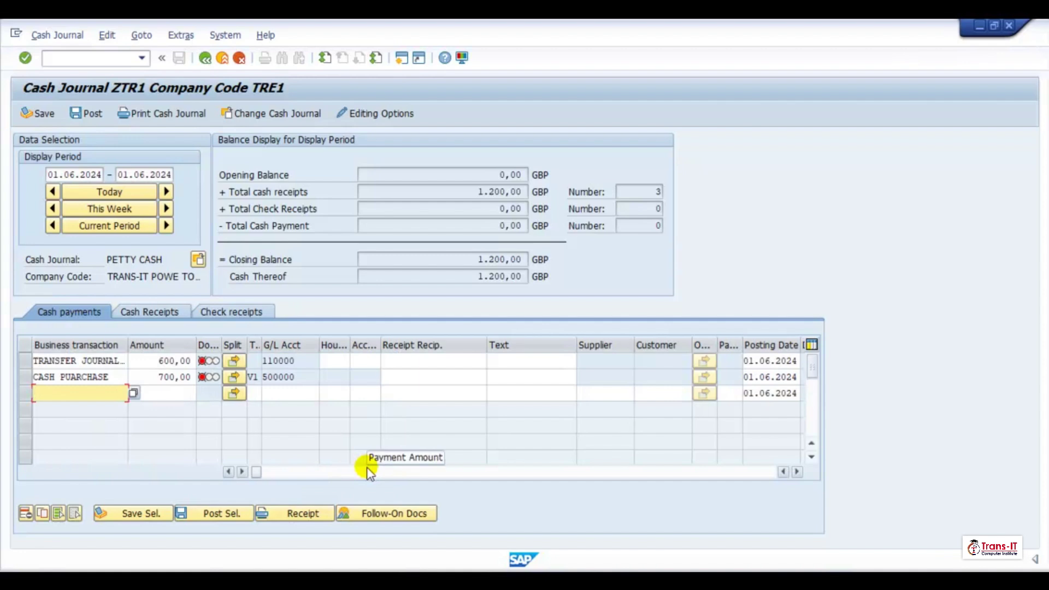
Assign cost center 1TRE1PAN01 (ANGLE GRINDER) to the CASH PUARCHASE payment line, looking it up among the cost centers of controlling area ZTRE.
{"action": "left_click", "coordinate": [796, 471]}
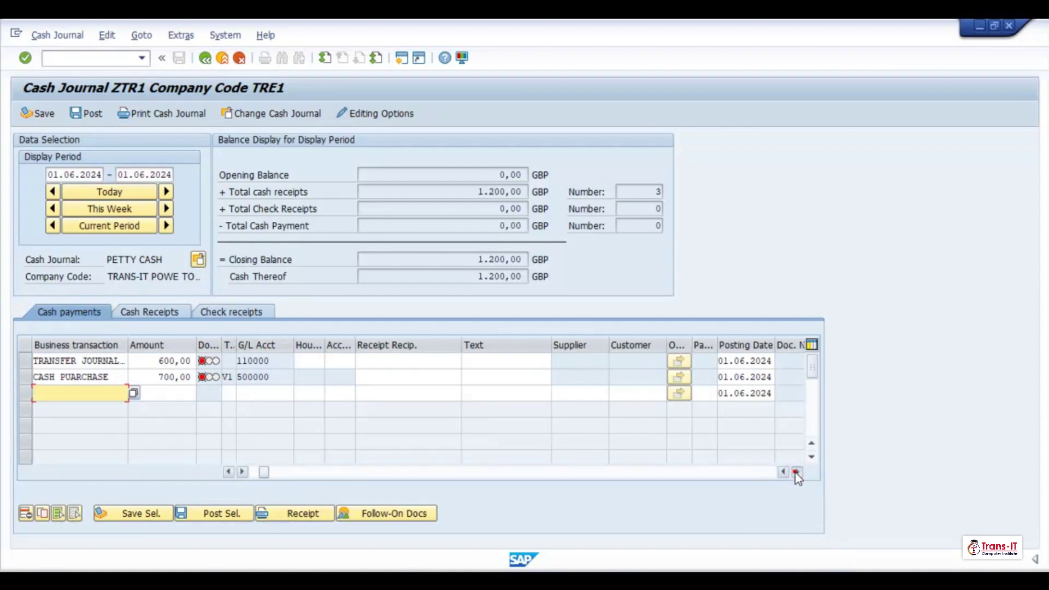
{"action": "left_click", "coordinate": [796, 472]}
{"action": "left_click", "coordinate": [796, 472]}
{"action": "left_click", "coordinate": [796, 472]}
{"action": "left_click", "coordinate": [796, 472]}
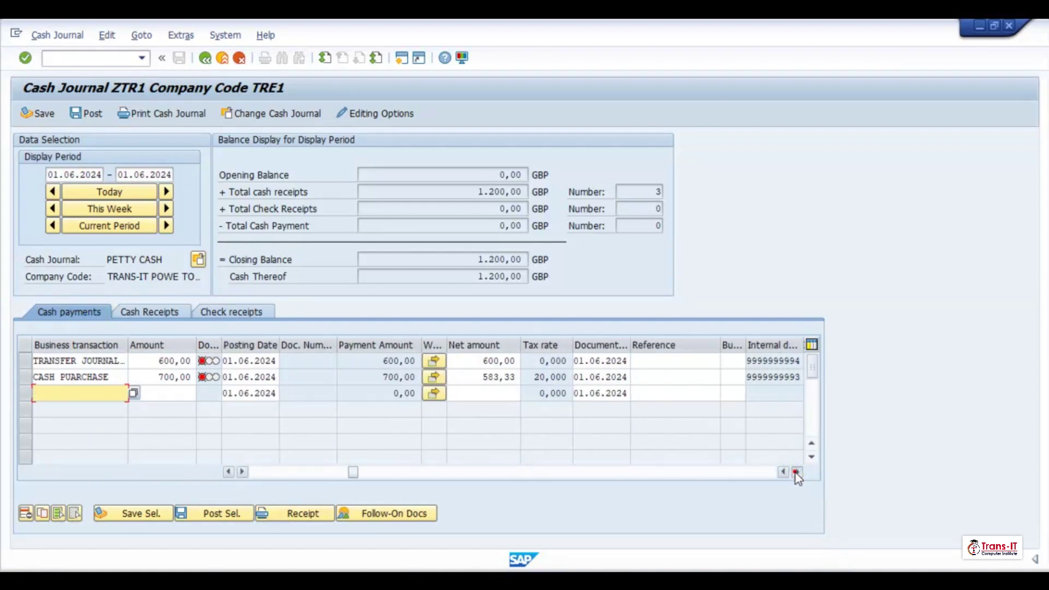
{"action": "left_click", "coordinate": [796, 472]}
{"action": "left_click", "coordinate": [797, 472]}
{"action": "left_click", "coordinate": [796, 472]}
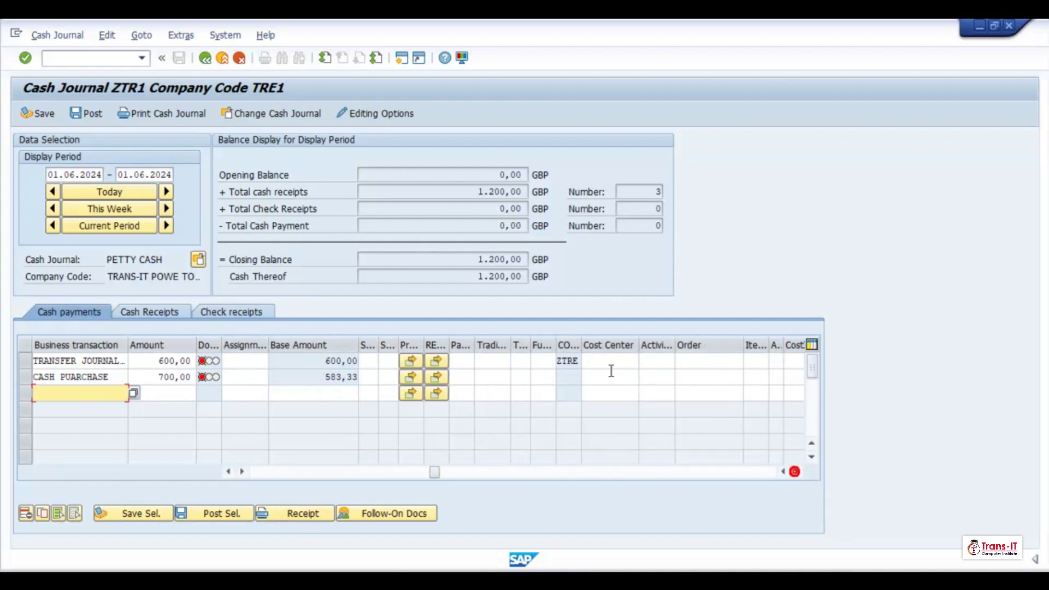
{"action": "left_click", "coordinate": [603, 363]}
{"action": "left_click", "coordinate": [613, 378]}
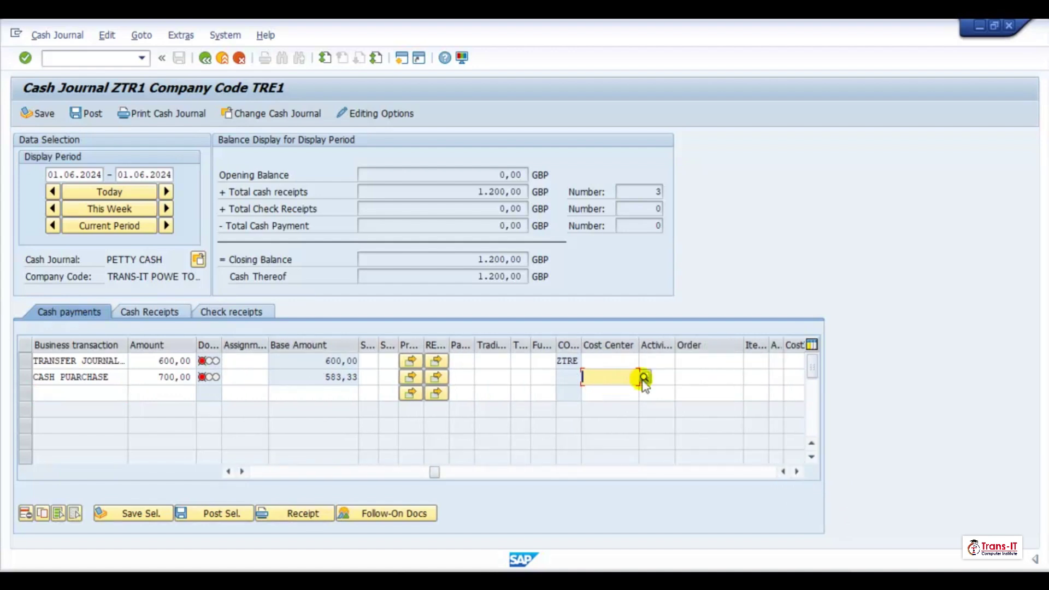
{"action": "left_click", "coordinate": [644, 377]}
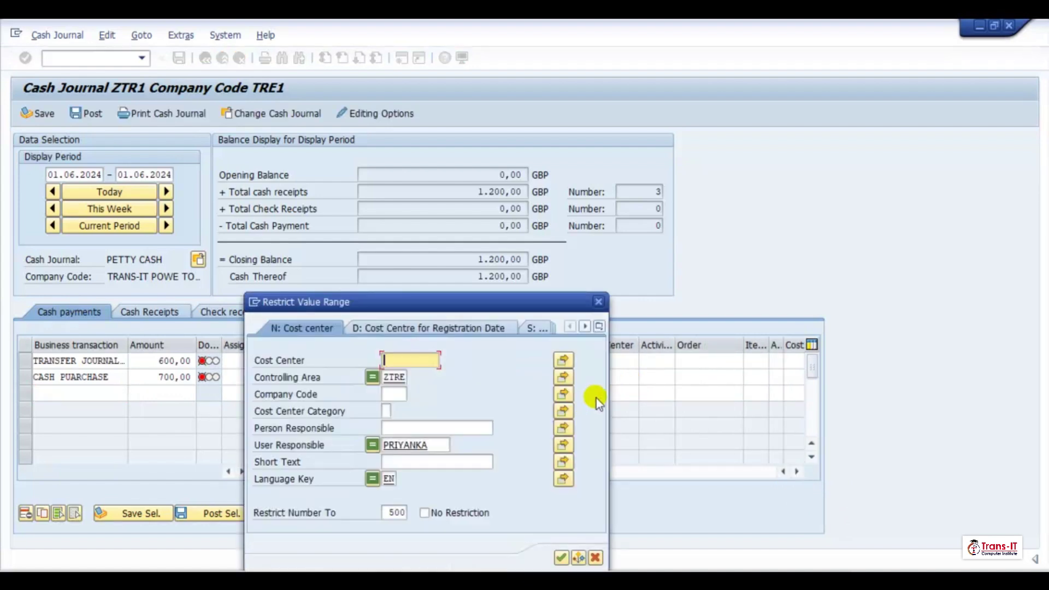
{"action": "left_click", "coordinate": [560, 555]}
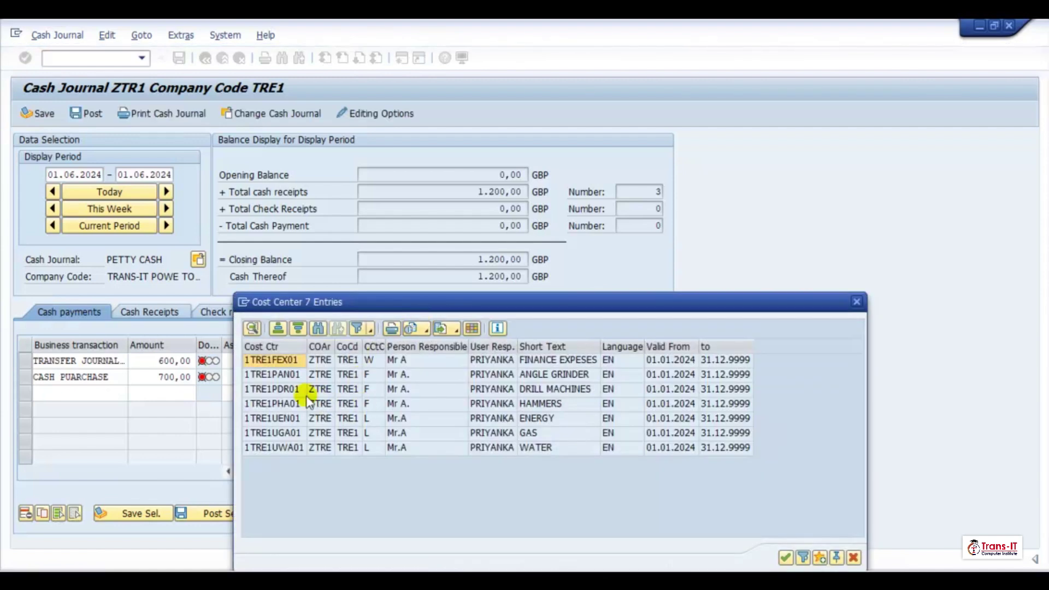
{"action": "double_click", "coordinate": [294, 376]}
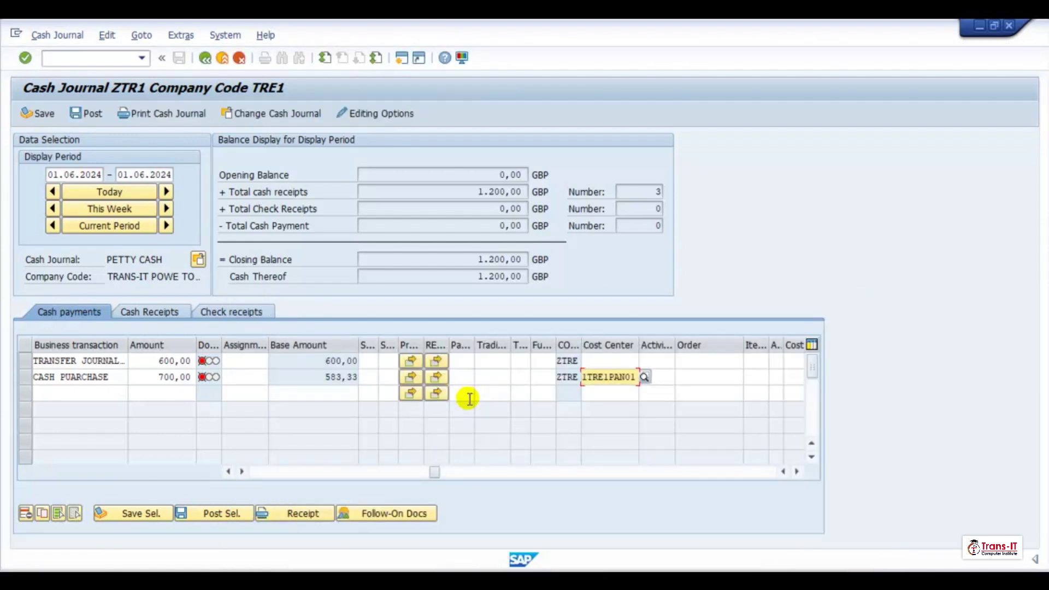
Add a third cash payment line with the business transaction PAYMENT TO VENDOR and an amount of 700.
{"action": "left_click_drag", "start_coordinate": [435, 471], "coordinate": [315, 471]}
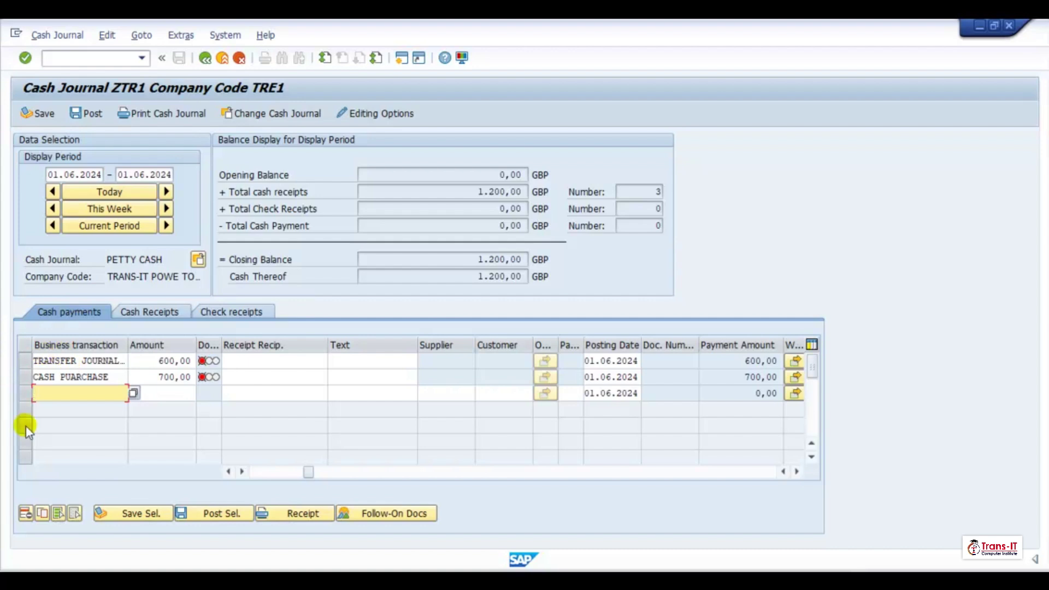
{"action": "left_click", "coordinate": [133, 392]}
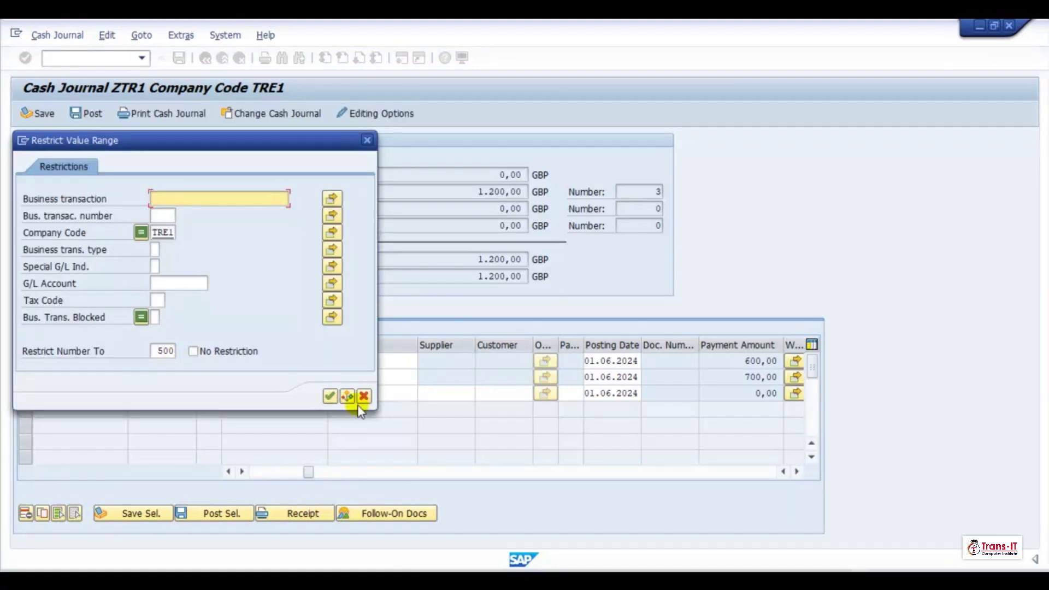
{"action": "left_click", "coordinate": [330, 395]}
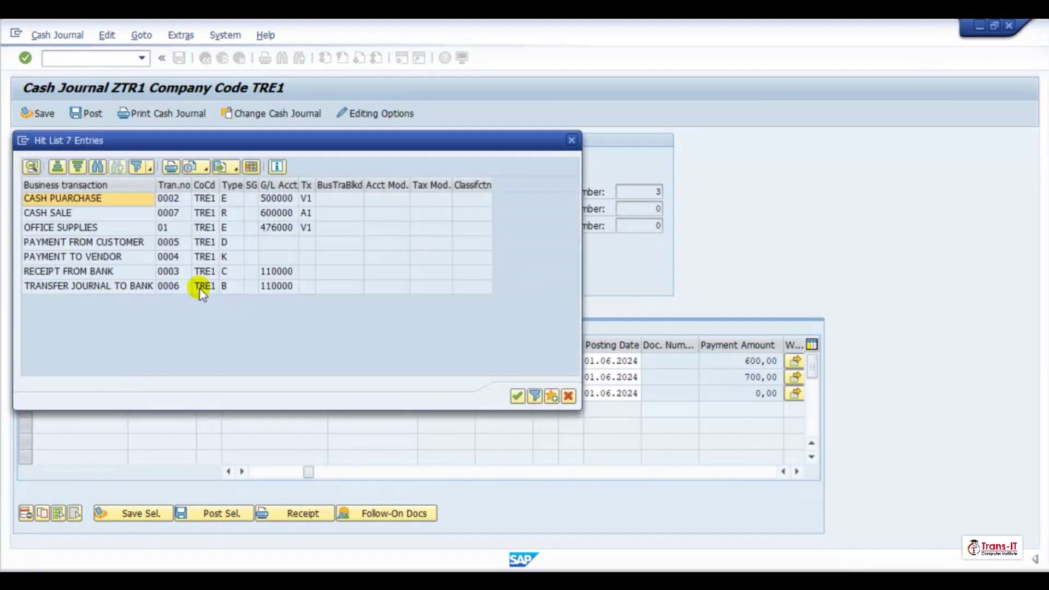
{"action": "double_click", "coordinate": [75, 257]}
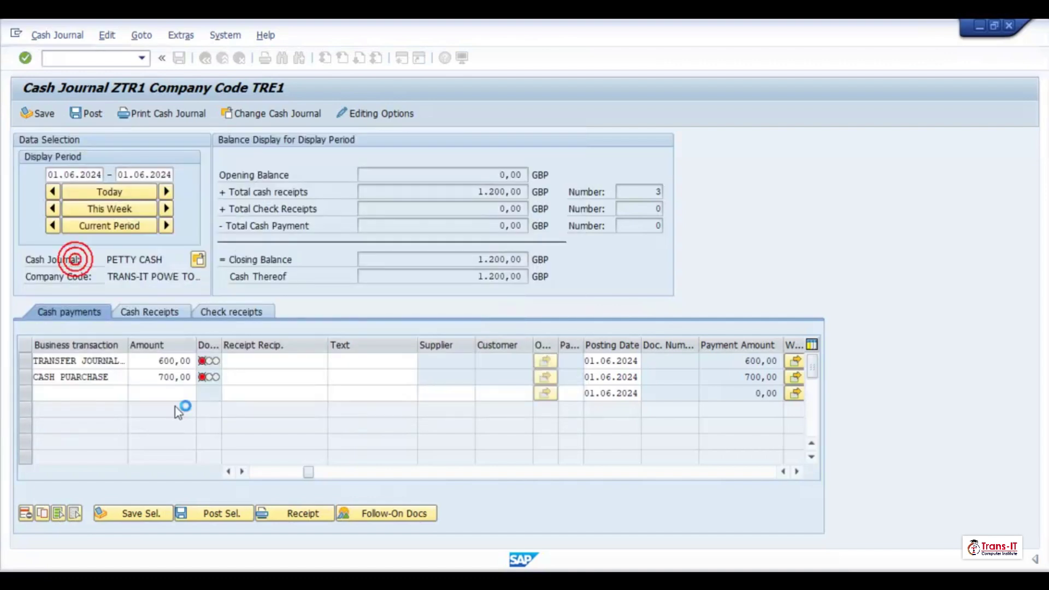
{"action": "left_click", "coordinate": [166, 391]}
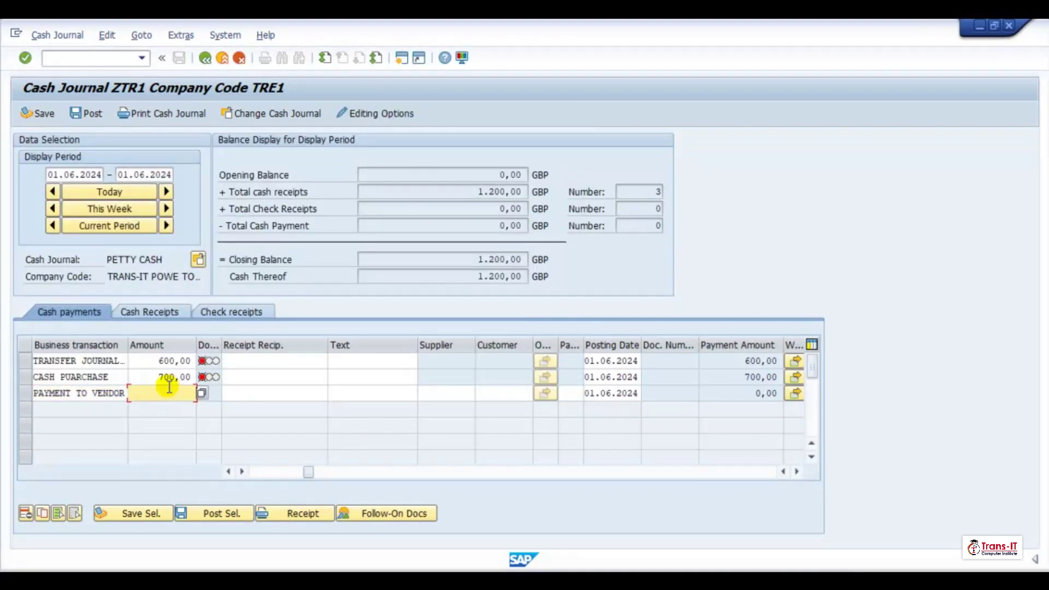
{"action": "type", "text": "700"}
{"action": "key", "text": "Tab"}
{"action": "key", "text": "Tab"}
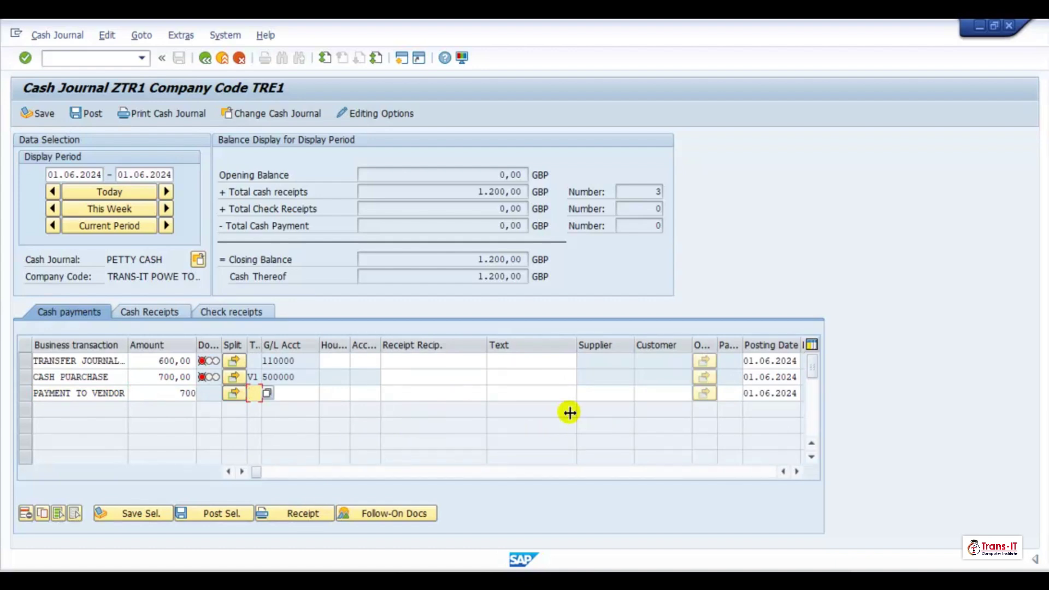
Assign the Glasgow supplier to the PAYMENT TO VENDOR line and confirm the line.
{"action": "left_click", "coordinate": [628, 392]}
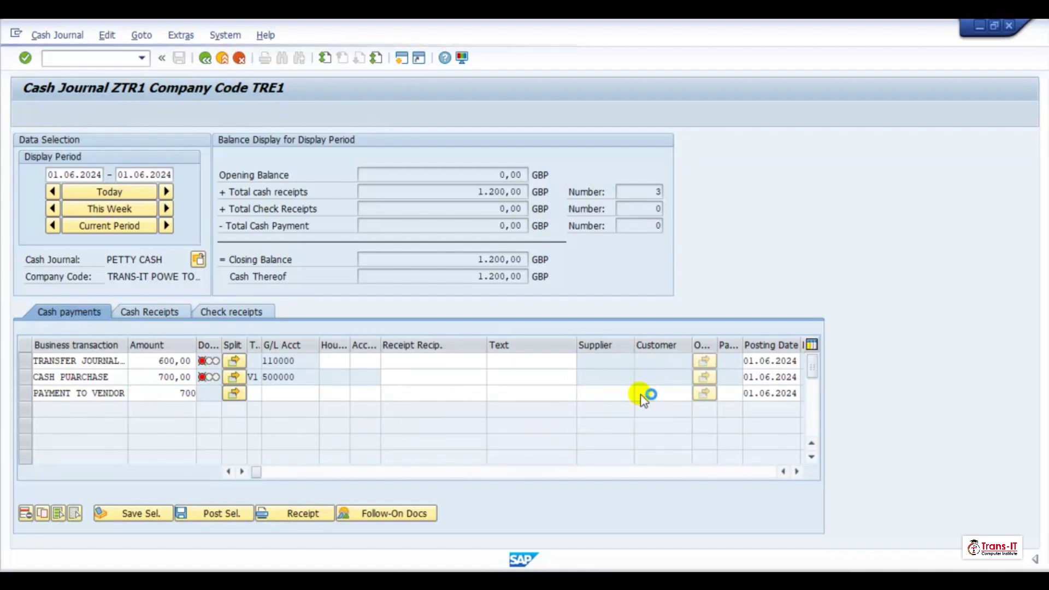
{"action": "key", "text": "Return"}
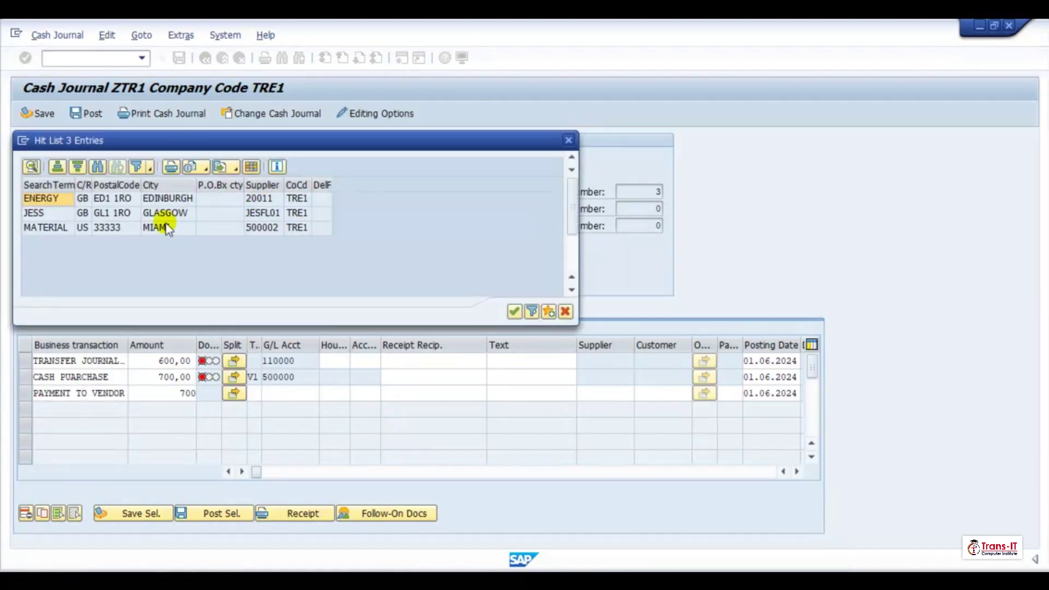
{"action": "double_click", "coordinate": [162, 212]}
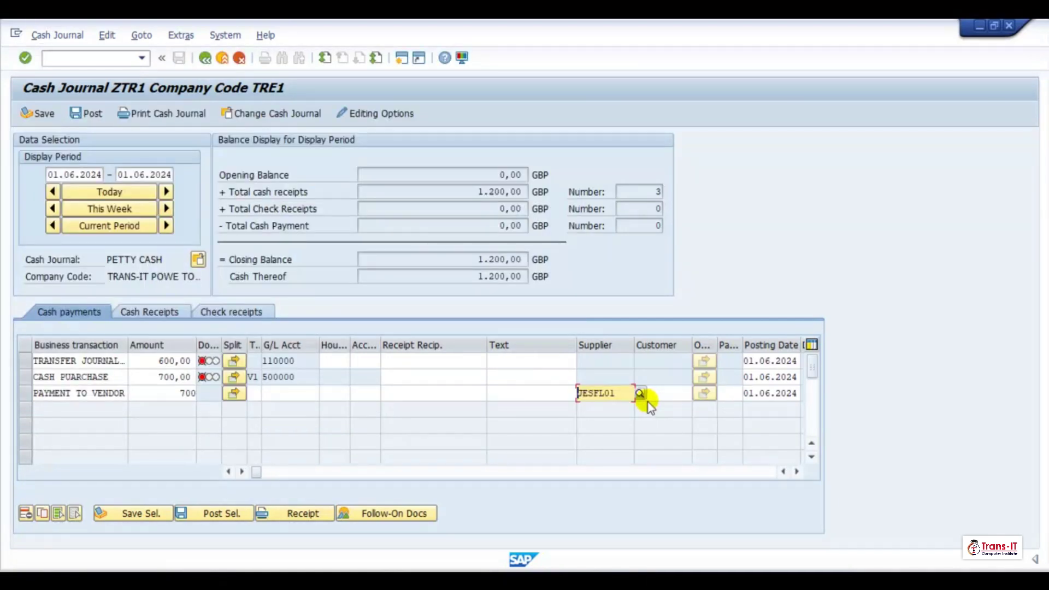
{"action": "key", "text": "Return"}
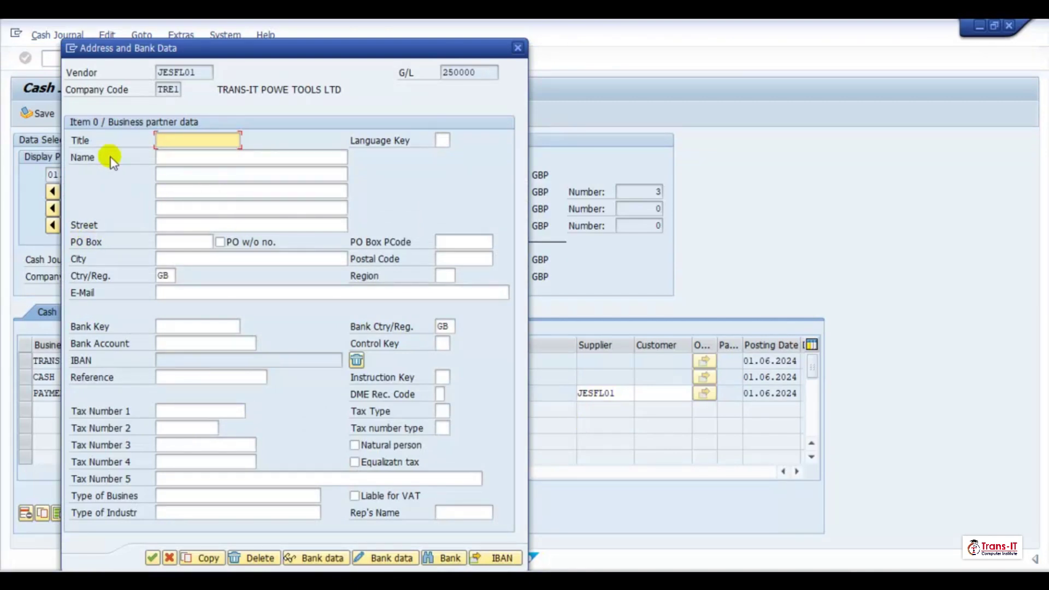
Enter IKea as the vendor's name, fill in the street, city and postal code, and confirm the address data.
{"action": "left_click", "coordinate": [183, 163]}
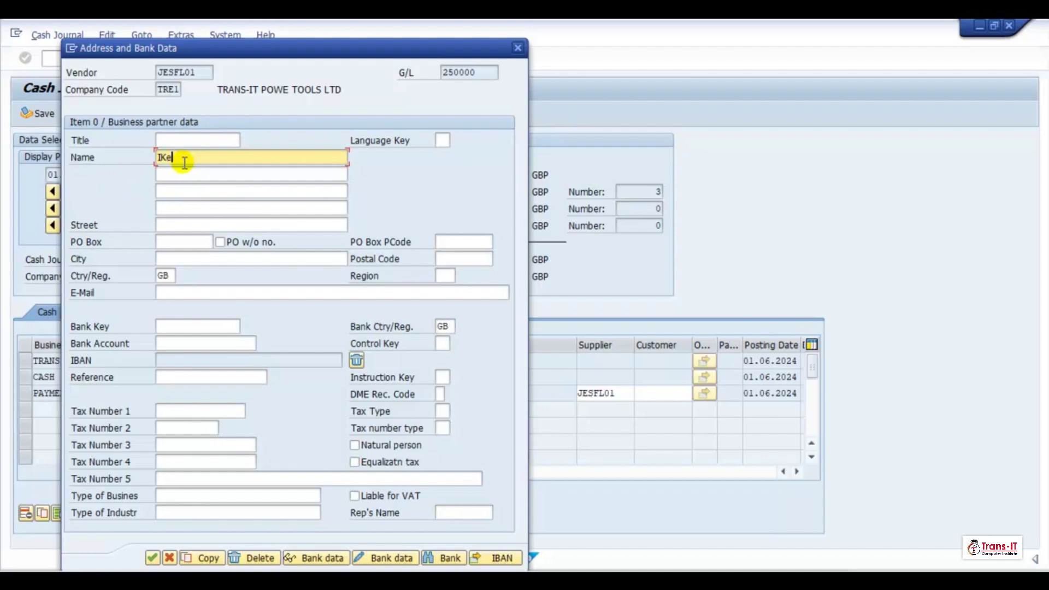
{"action": "key", "text": "Tab"}
{"action": "key", "text": "Tab"}
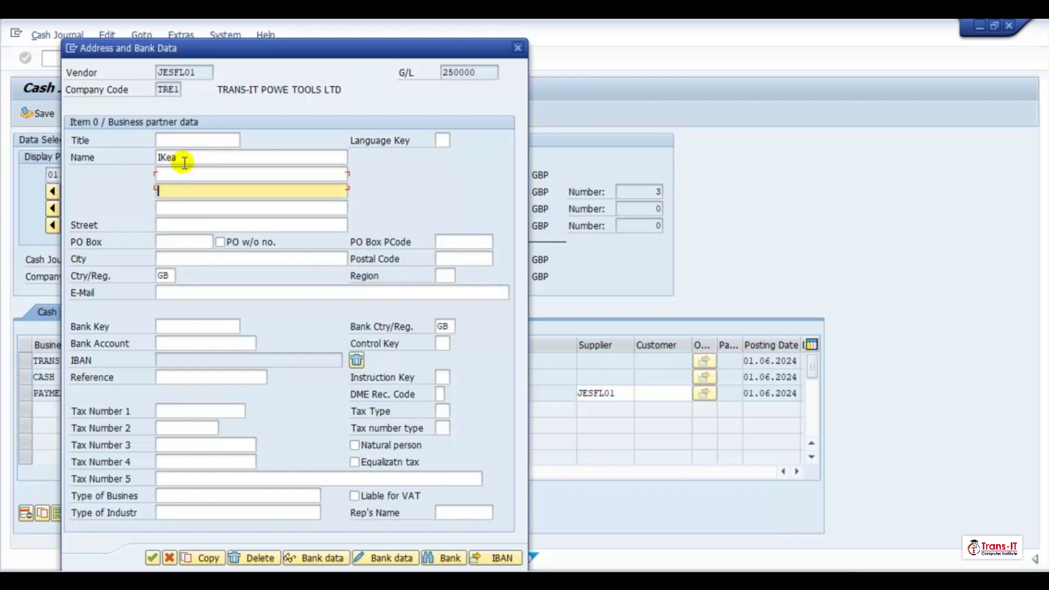
{"action": "key", "text": "Tab"}
{"action": "key", "text": "Tab"}
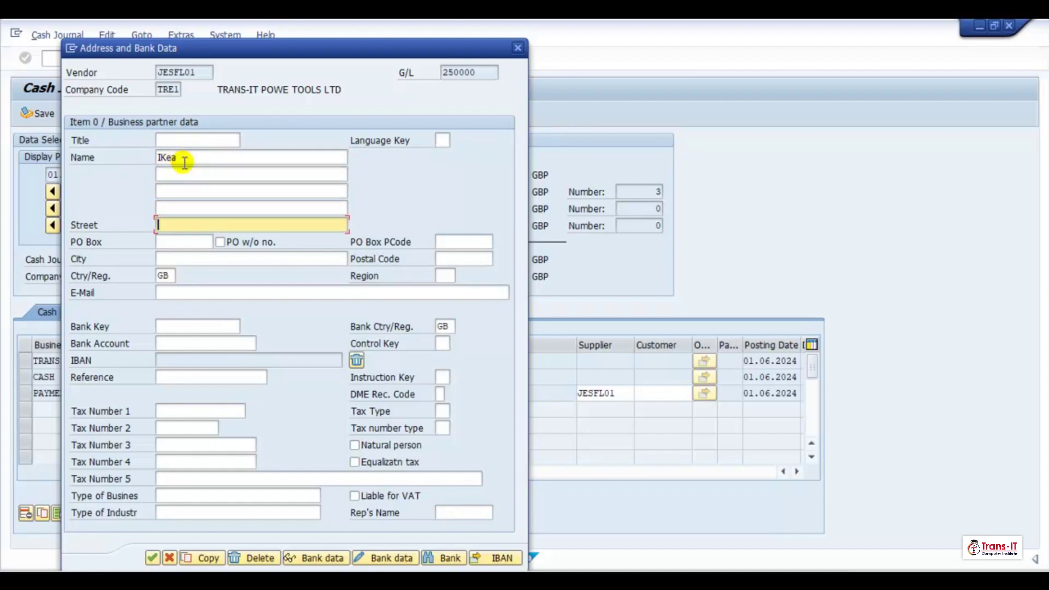
{"action": "type", "text": "A1 Road"}
{"action": "key", "text": "Tab"}
{"action": "key", "text": "Tab"}
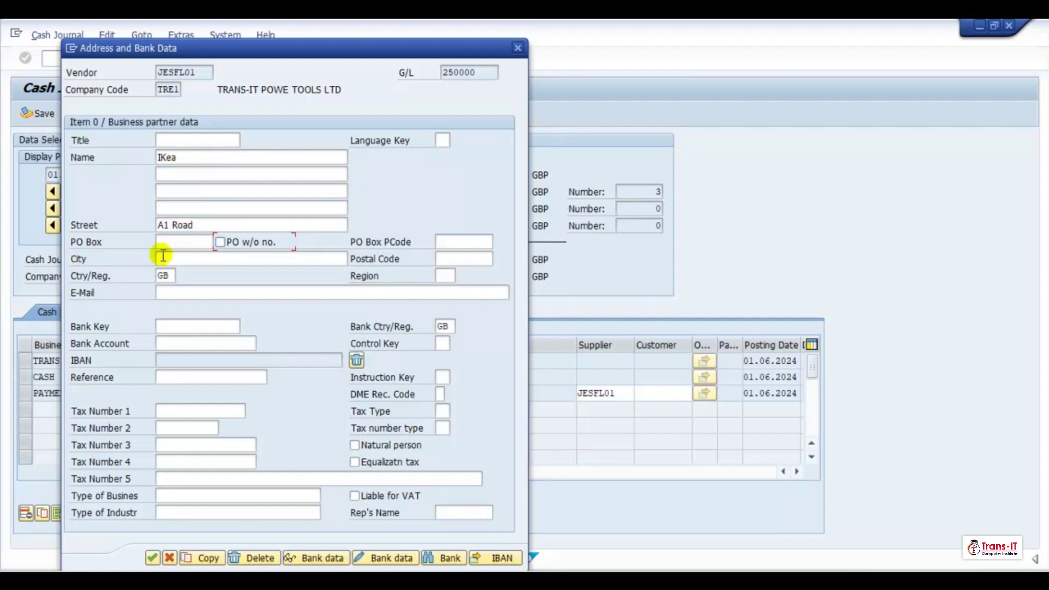
{"action": "left_click", "coordinate": [186, 258]}
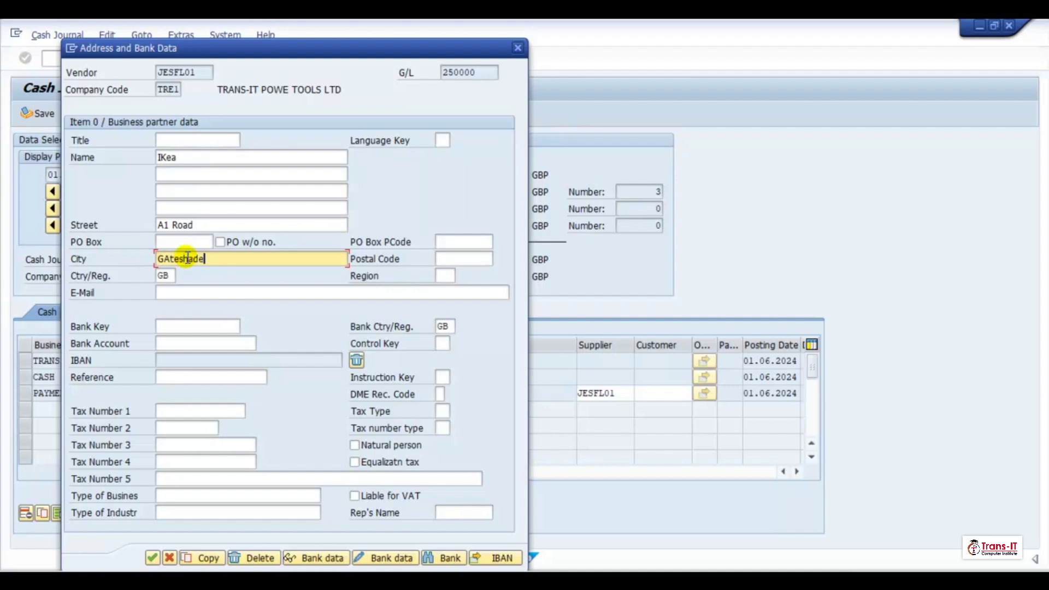
{"action": "left_click", "coordinate": [483, 256]}
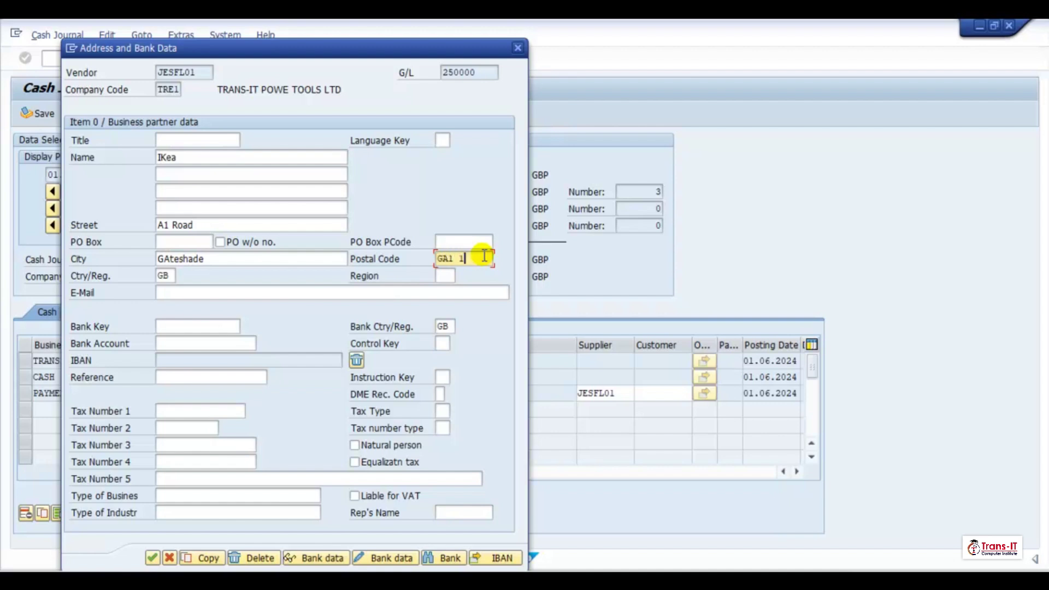
{"action": "left_click", "coordinate": [153, 556]}
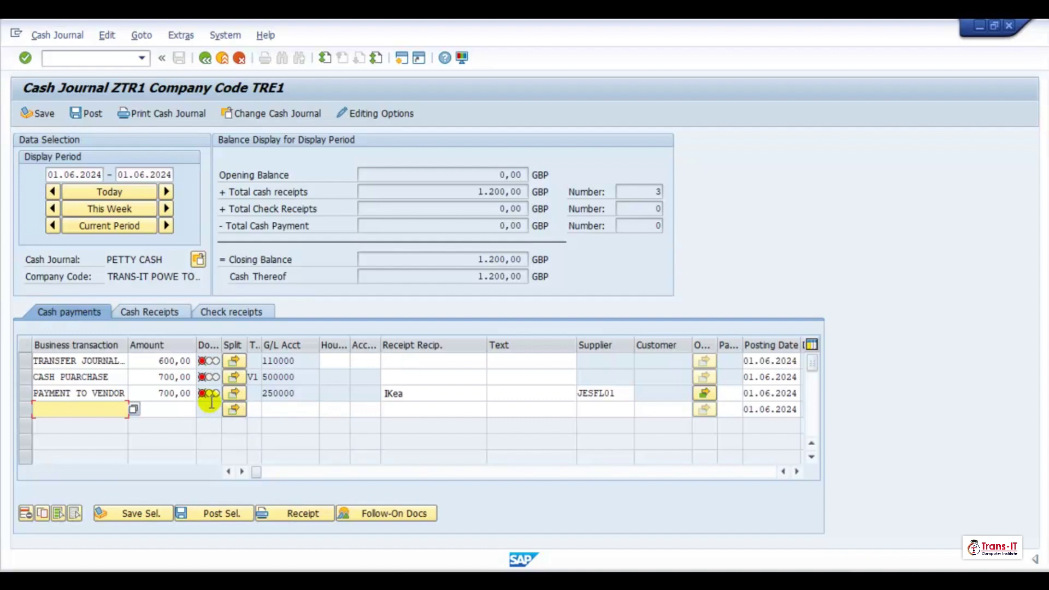
Save the cash payment lines and dismiss the message about cash on hand.
{"action": "left_click", "coordinate": [38, 115]}
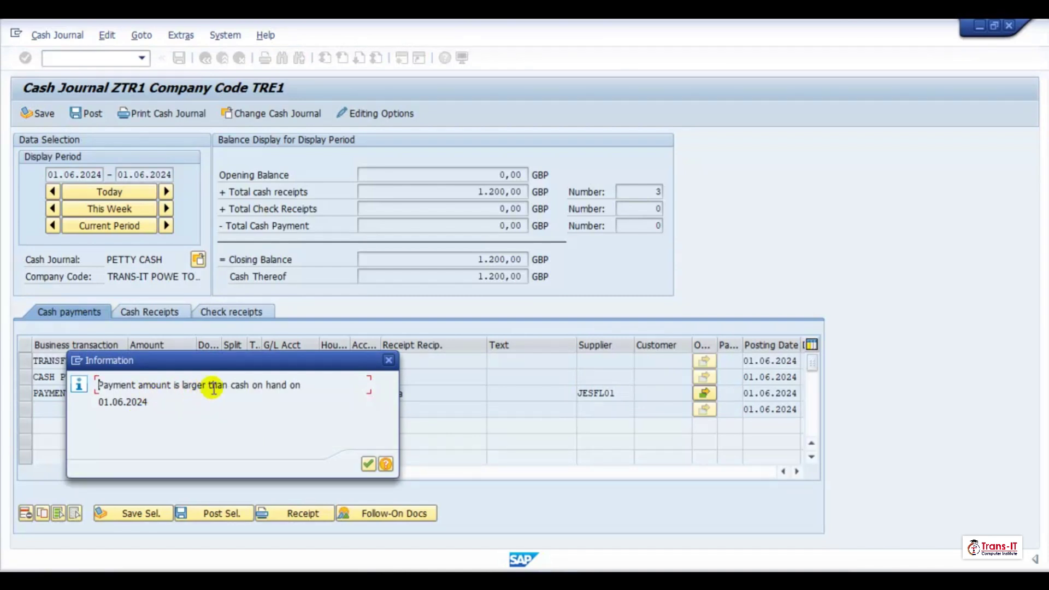
{"action": "left_click", "coordinate": [389, 362]}
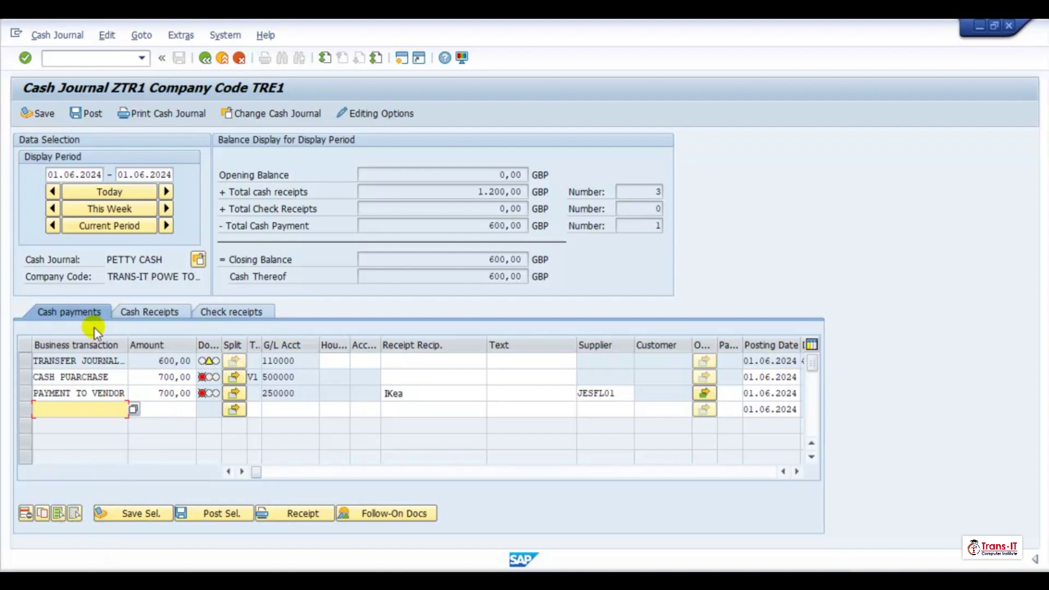
Set the CASH PUARCHASE amount to 500 and the PAYMENT TO VENDOR amount to 100.
{"action": "left_click", "coordinate": [157, 378]}
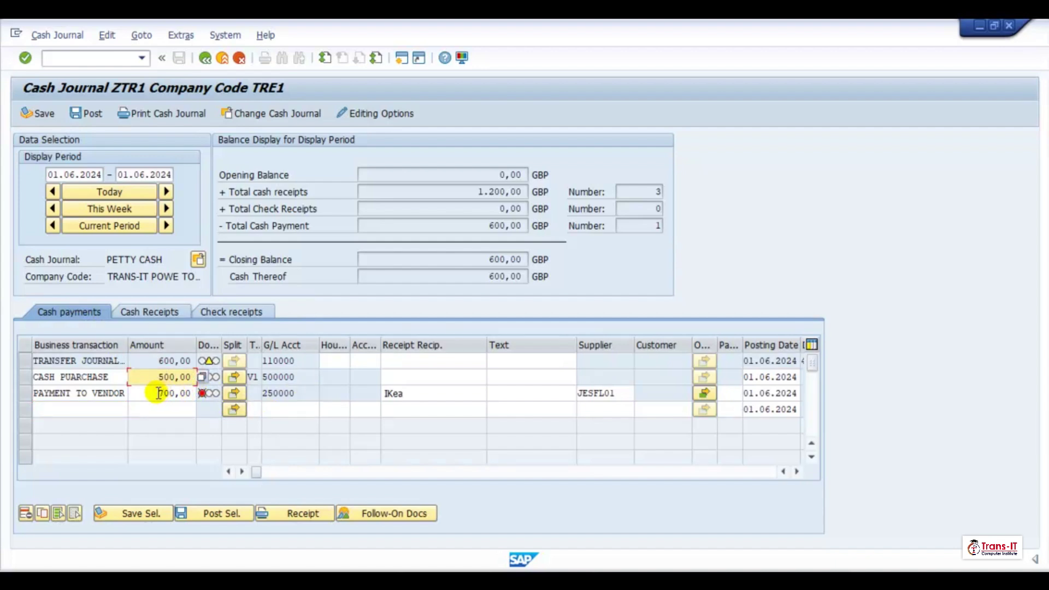
{"action": "left_click", "coordinate": [158, 393]}
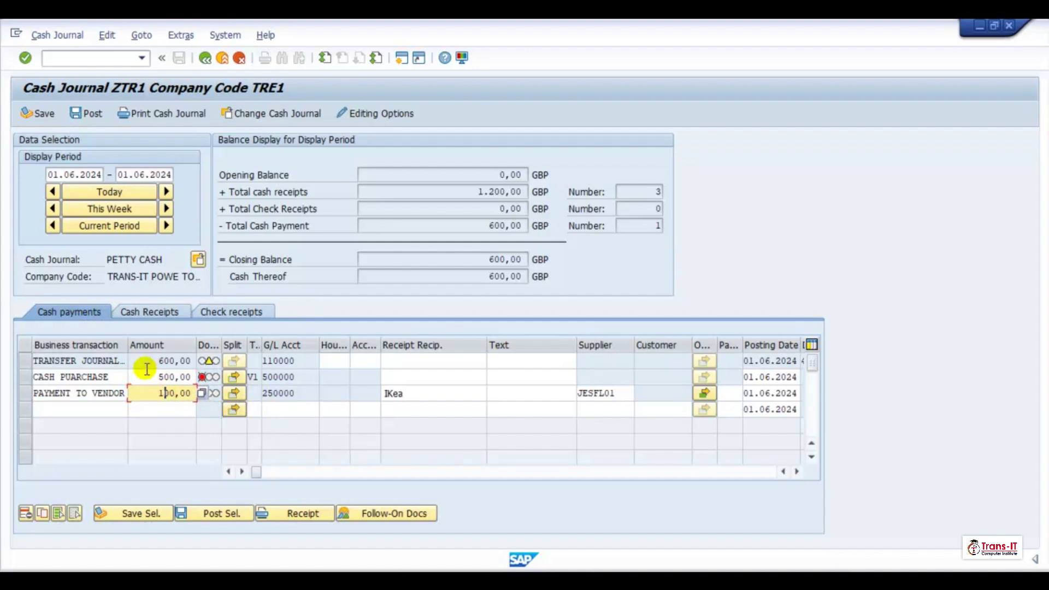
{"action": "key", "text": "Return"}
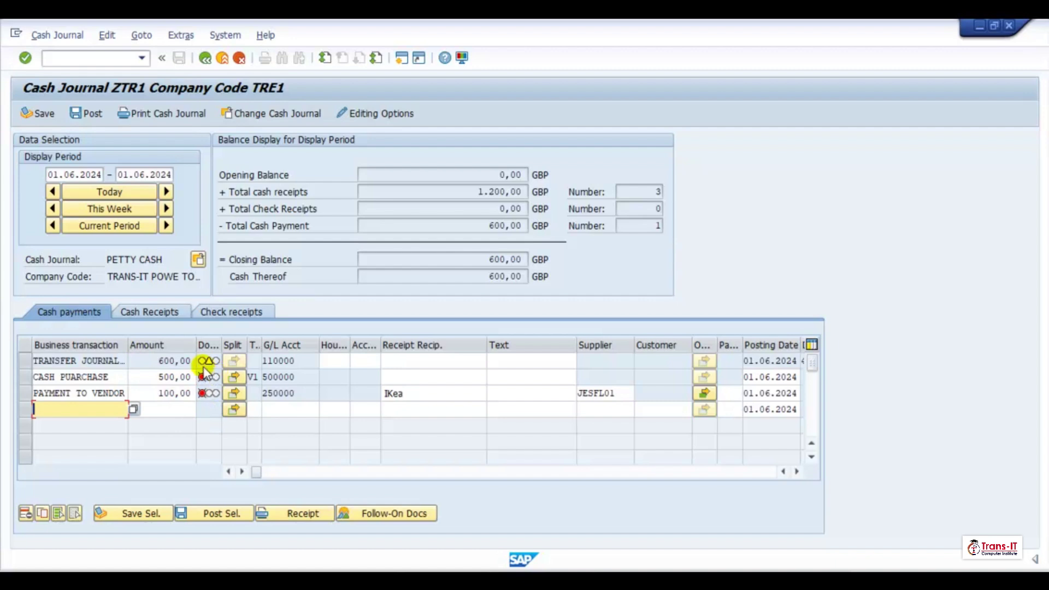
Save the corrected cash payment lines and post all cash payments of the journal.
{"action": "left_click", "coordinate": [44, 115]}
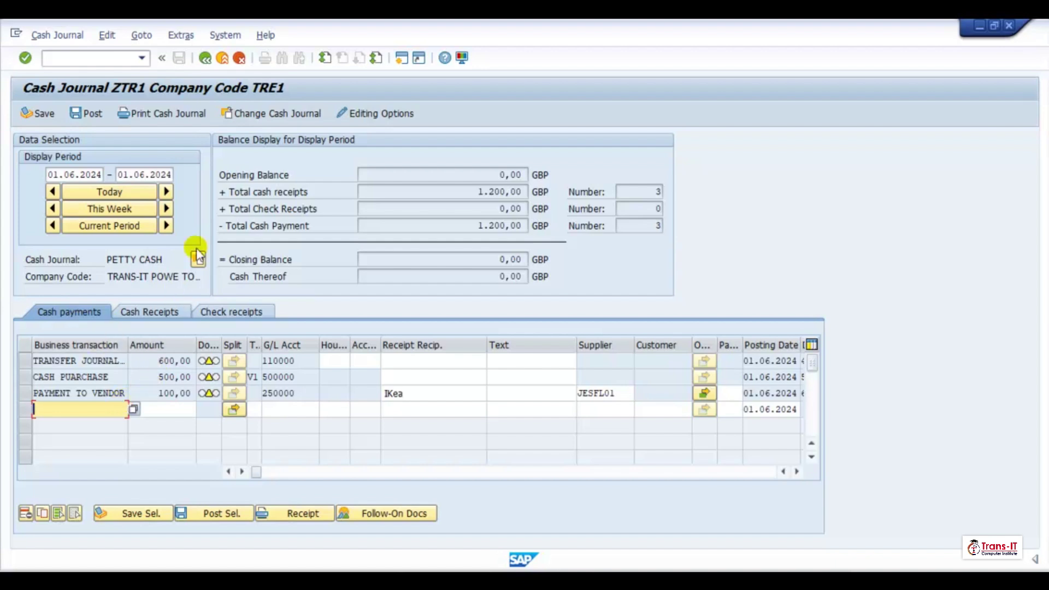
{"action": "left_click", "coordinate": [100, 115]}
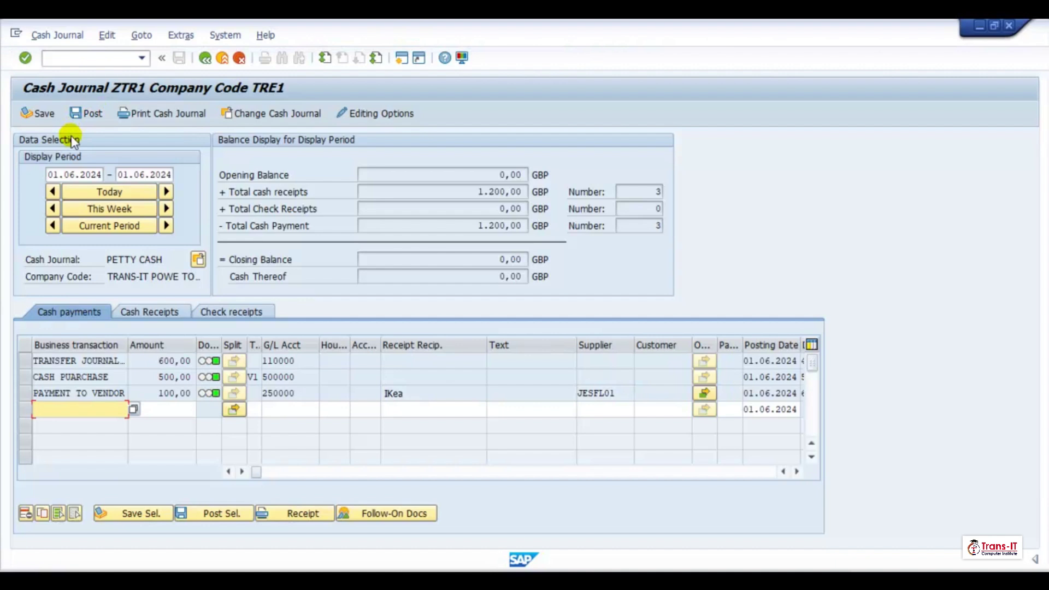
Examine the follow-on accounting document of the TRANSFER JOURNAL TO BANK payment and return to the cash journal.
{"action": "left_click", "coordinate": [25, 361]}
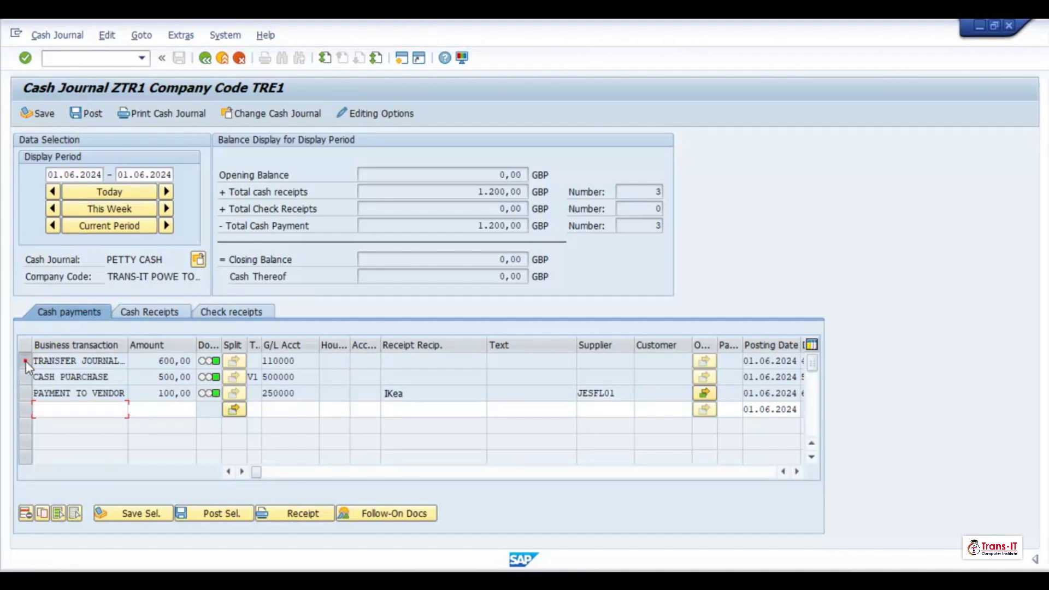
{"action": "left_click", "coordinate": [398, 514]}
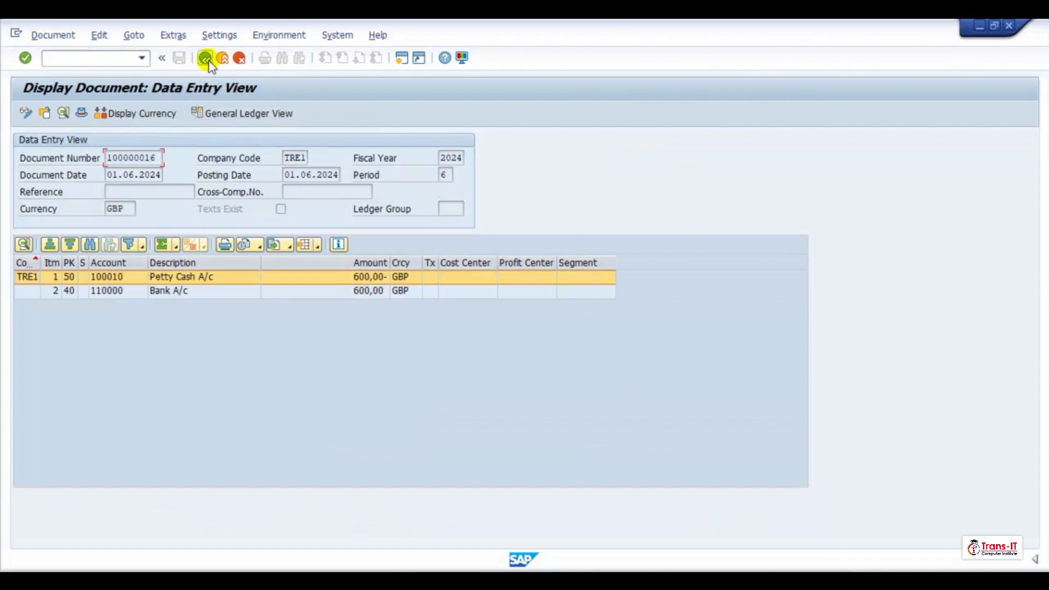
{"action": "left_click", "coordinate": [206, 59]}
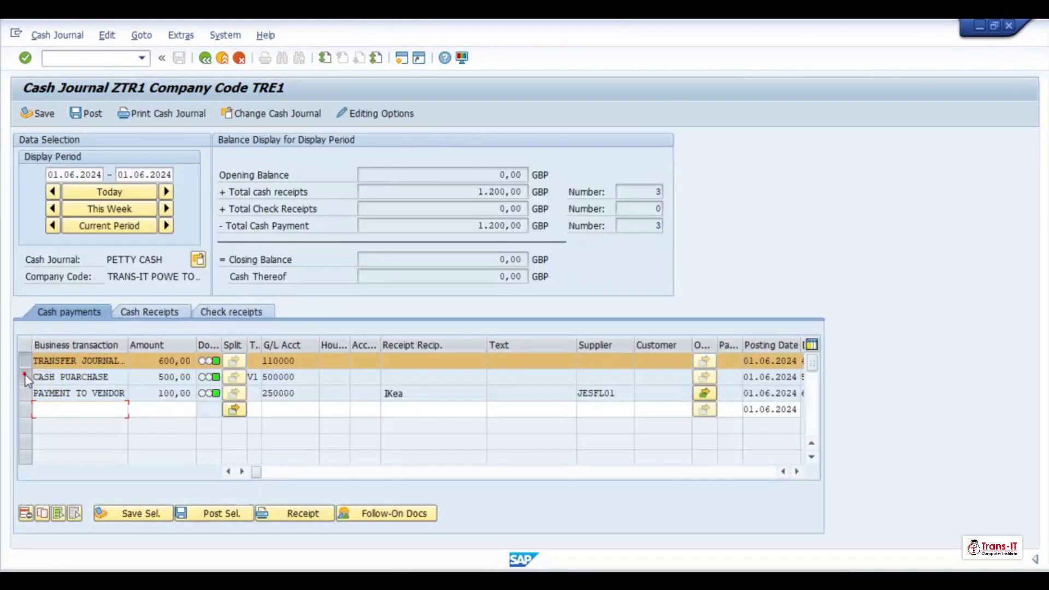
Examine the accounting document and the profit center document that follow on from the CASH PUARCHASE payment.
{"action": "left_click", "coordinate": [25, 377]}
{"action": "left_click", "coordinate": [354, 514]}
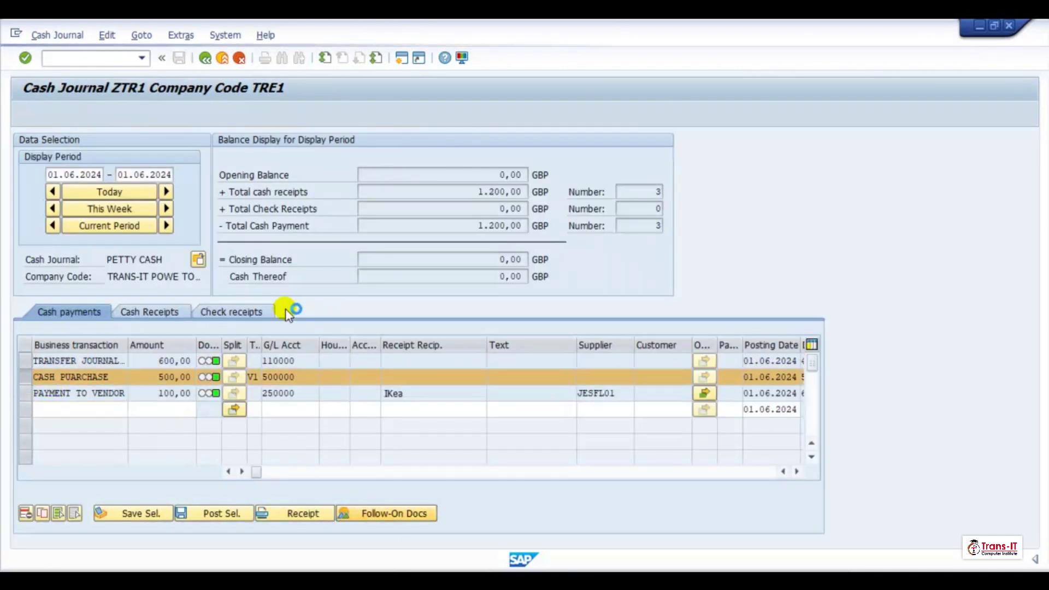
{"action": "double_click", "coordinate": [113, 205]}
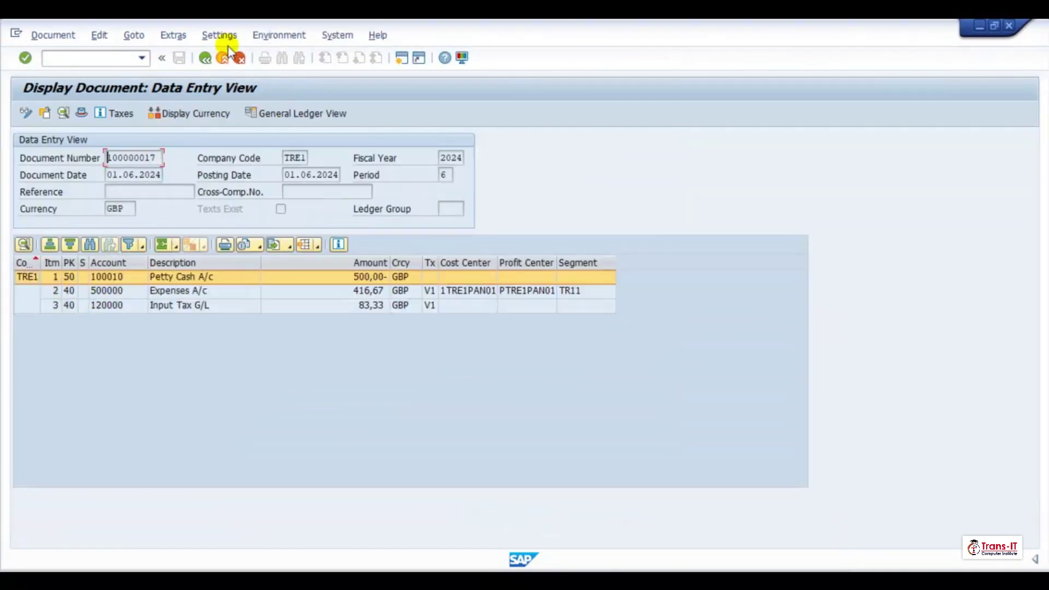
{"action": "left_click", "coordinate": [204, 58]}
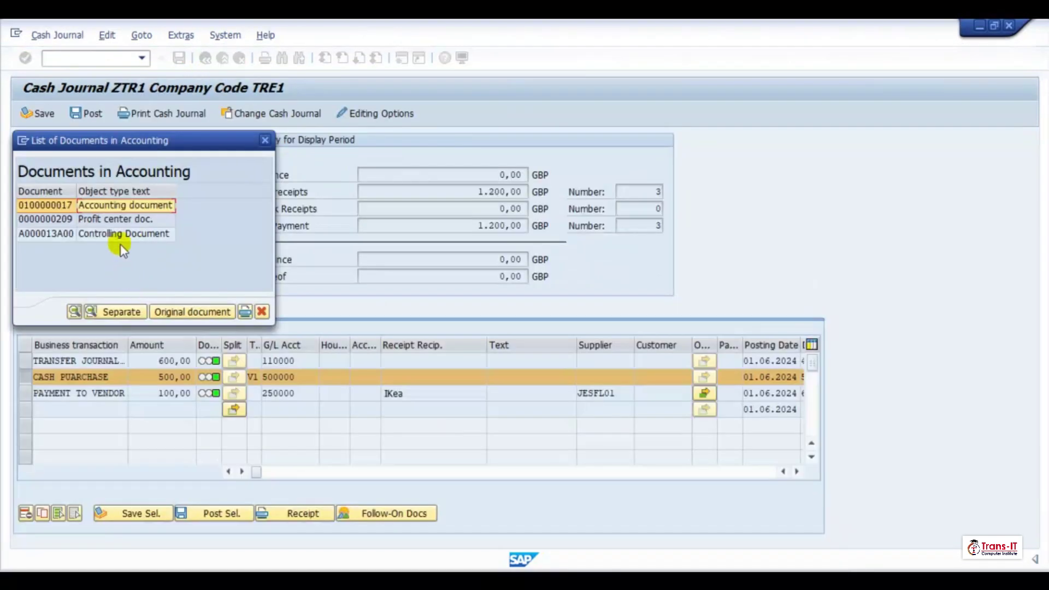
{"action": "double_click", "coordinate": [121, 220]}
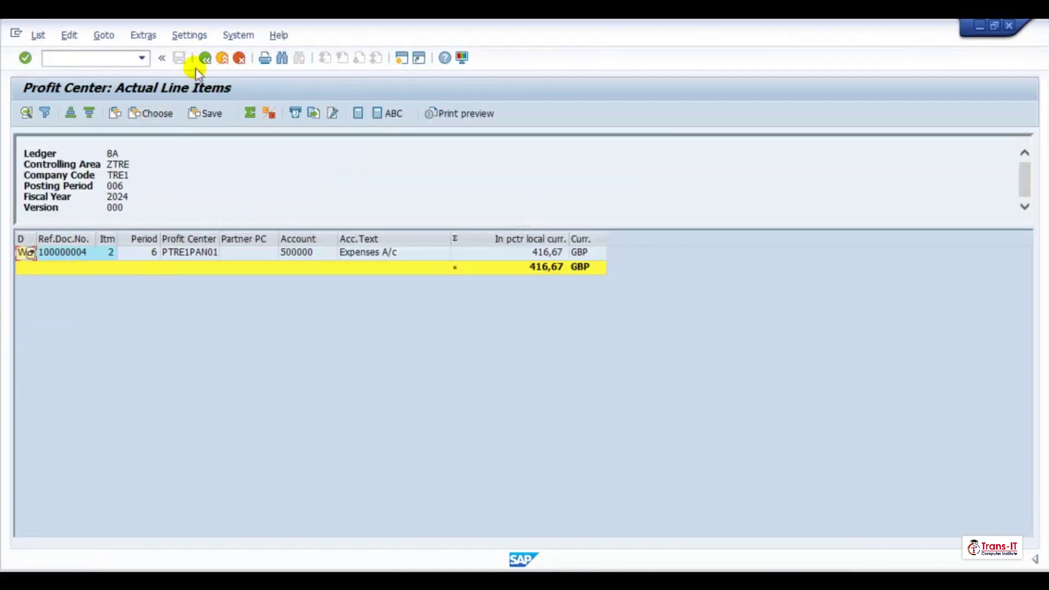
{"action": "left_click", "coordinate": [205, 57]}
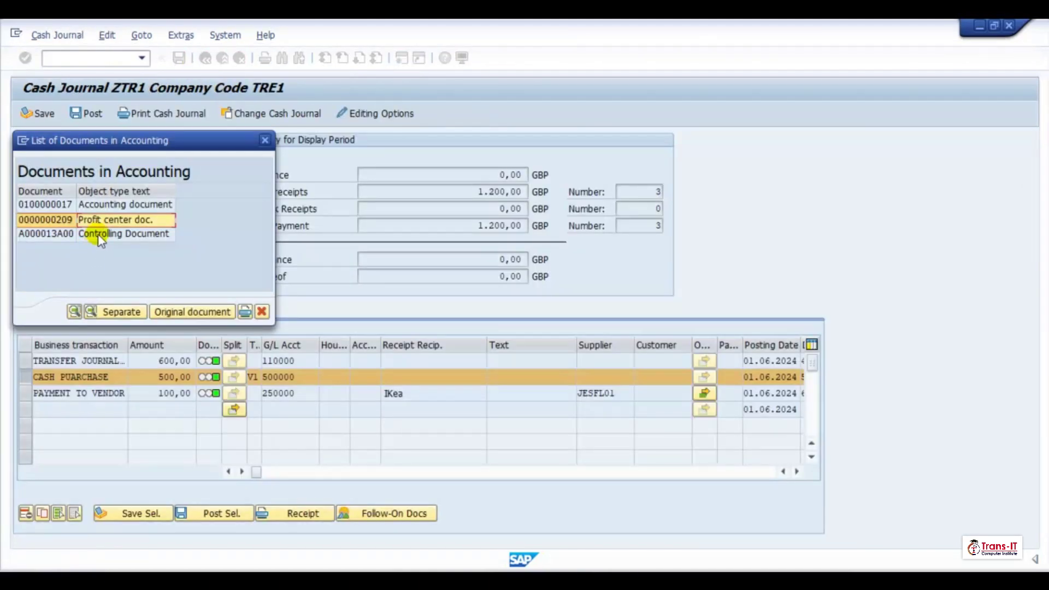
Examine the cost line item in the controlling document of the CASH PUARCHASE payment and close the list of accounting documents.
{"action": "double_click", "coordinate": [97, 234]}
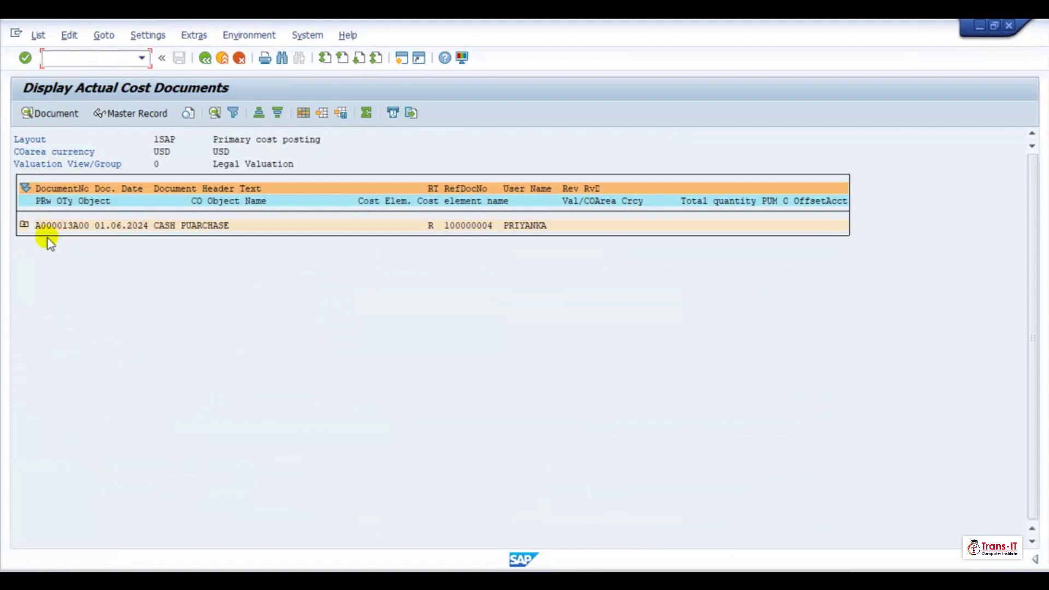
{"action": "left_click", "coordinate": [24, 225]}
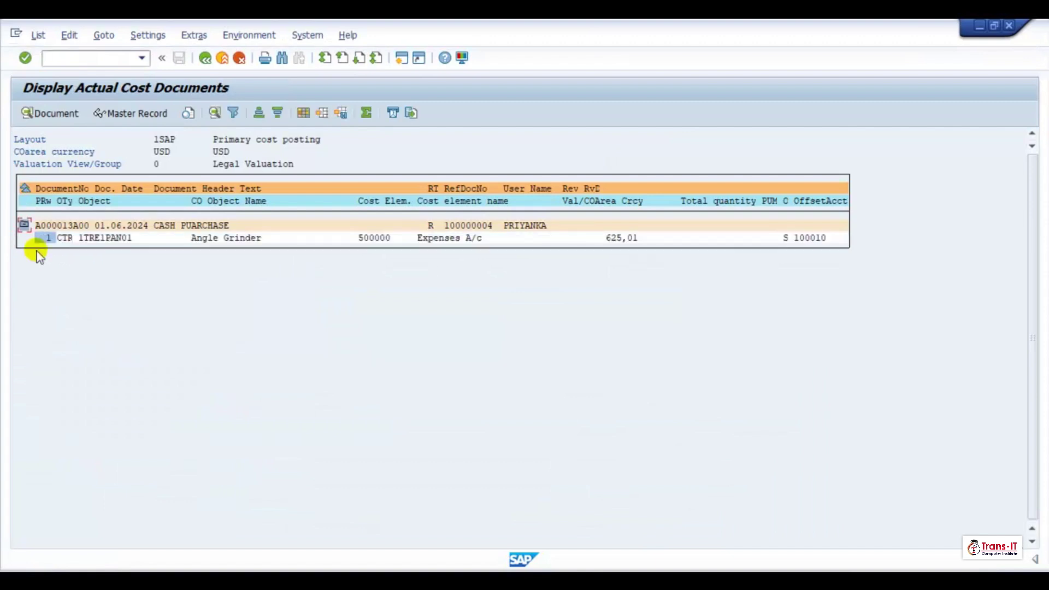
{"action": "left_click", "coordinate": [204, 59]}
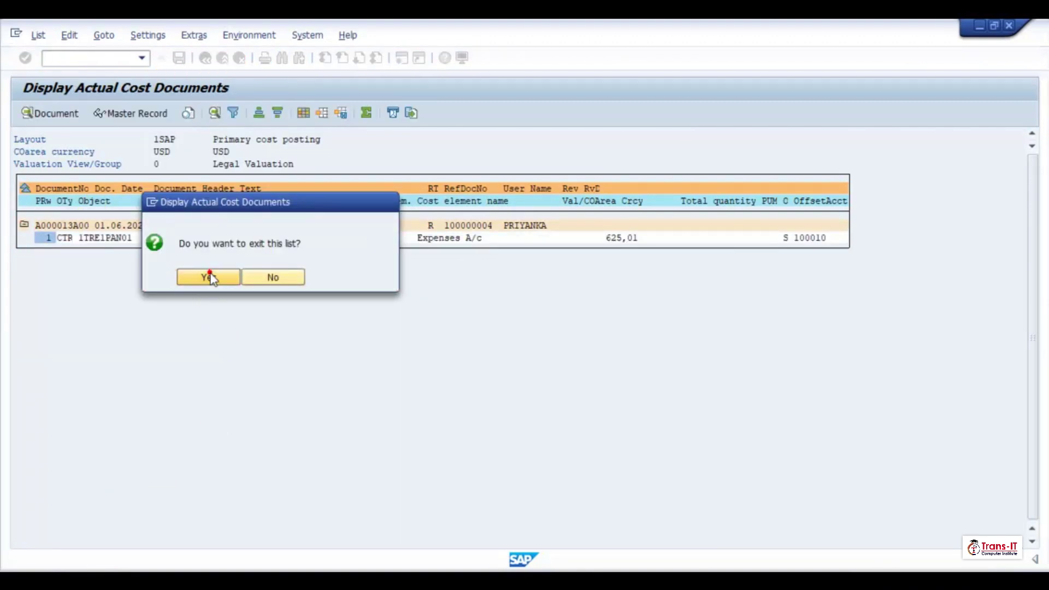
{"action": "left_click", "coordinate": [210, 277]}
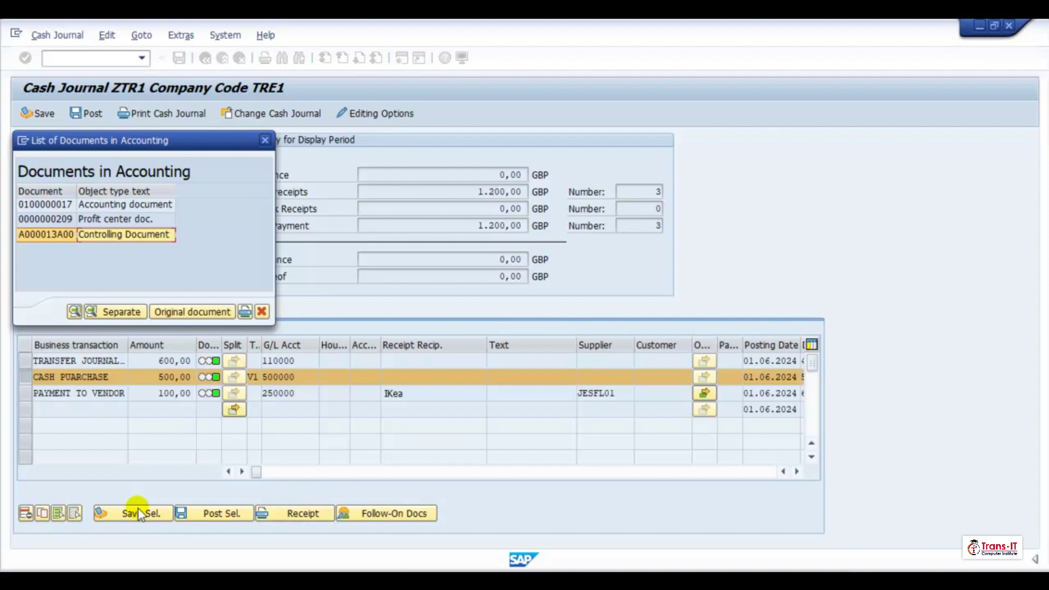
{"action": "left_click", "coordinate": [262, 138]}
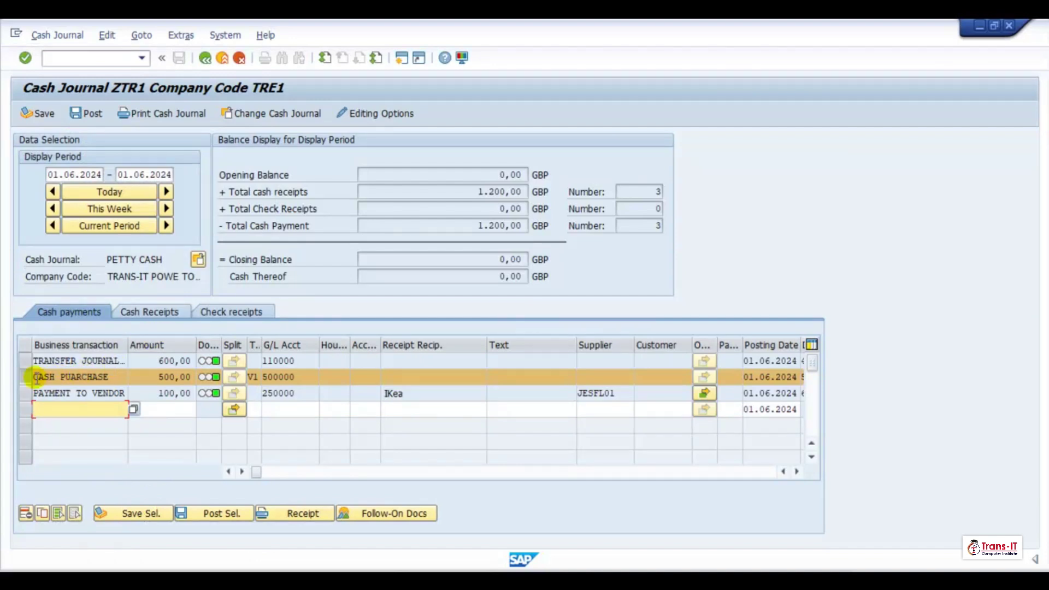
Add a PAYMENT FROM CUSTOMER line with an amount of 1000 to the cash receipts.
{"action": "left_click", "coordinate": [147, 312]}
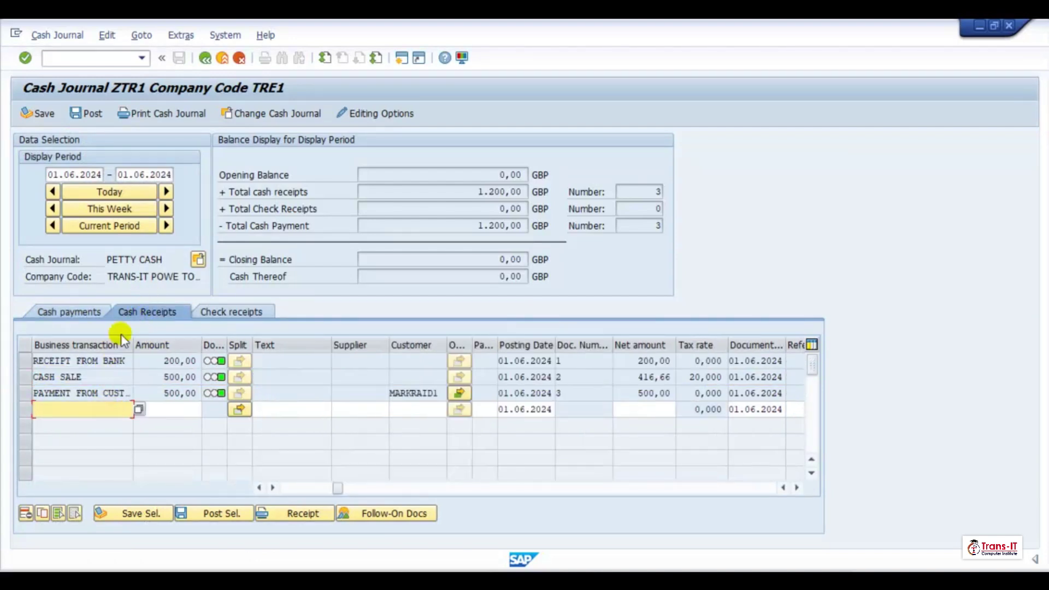
{"action": "left_click", "coordinate": [134, 410]}
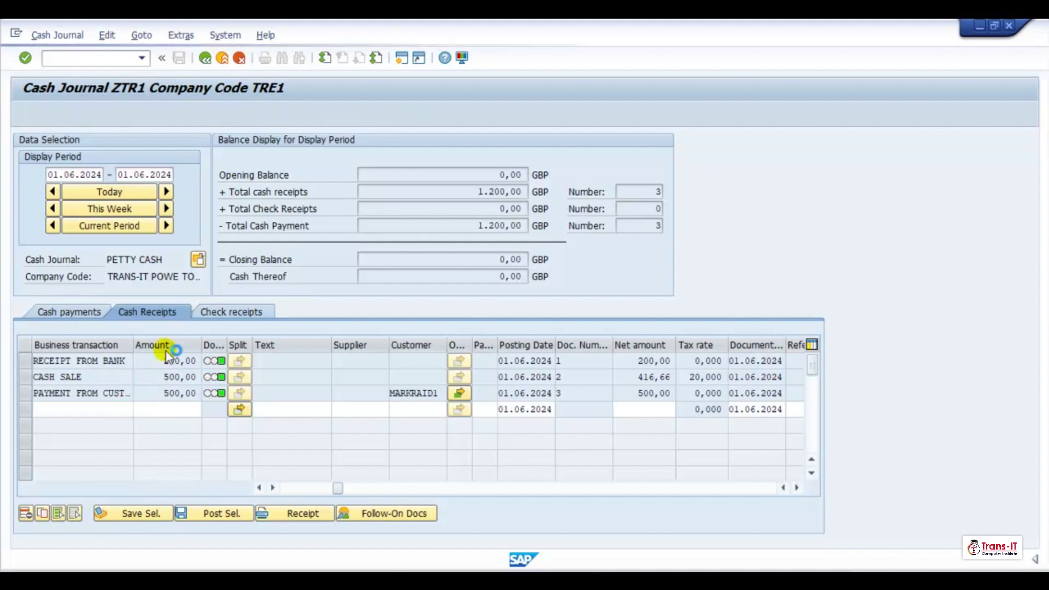
{"action": "left_click", "coordinate": [329, 395]}
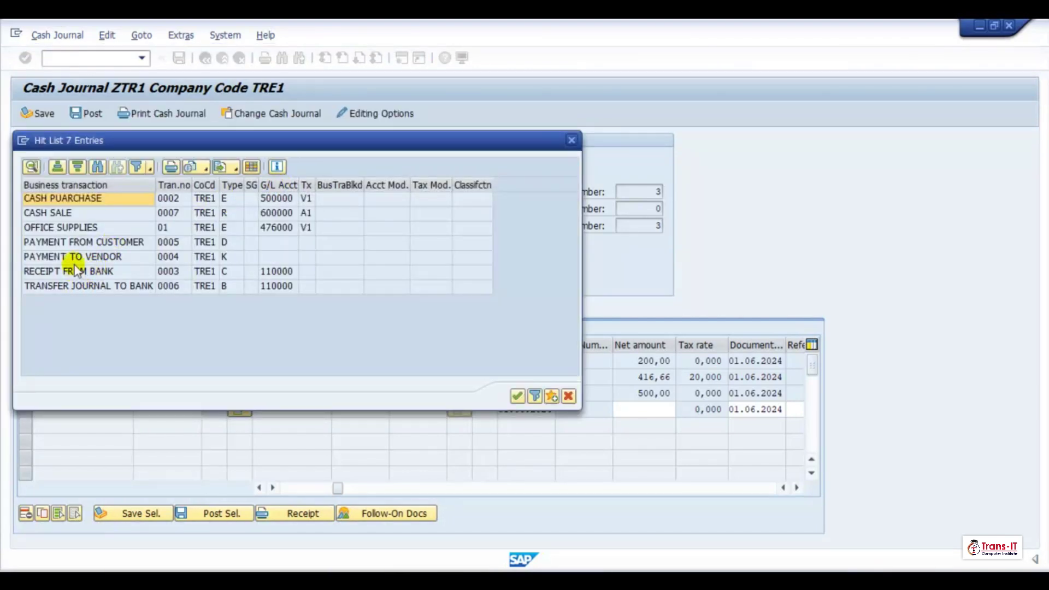
{"action": "double_click", "coordinate": [90, 242]}
{"action": "left_click", "coordinate": [180, 408]}
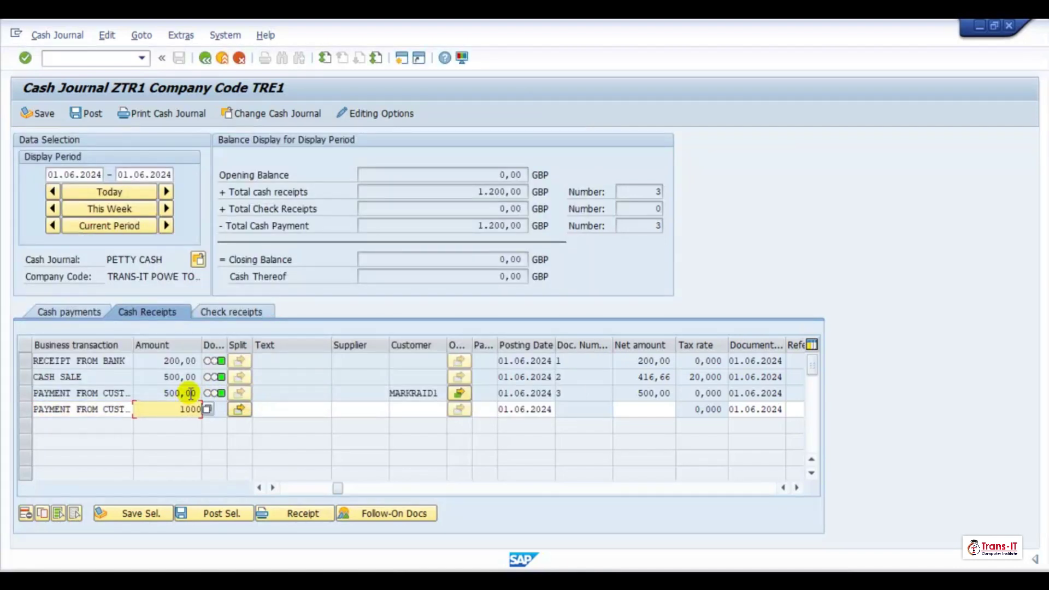
{"action": "type", "text": "1000"}
Look up customers of company code TRE1, assign the existing customer receipt's customer to the new line and open its address and bank data.
{"action": "left_click", "coordinate": [403, 409]}
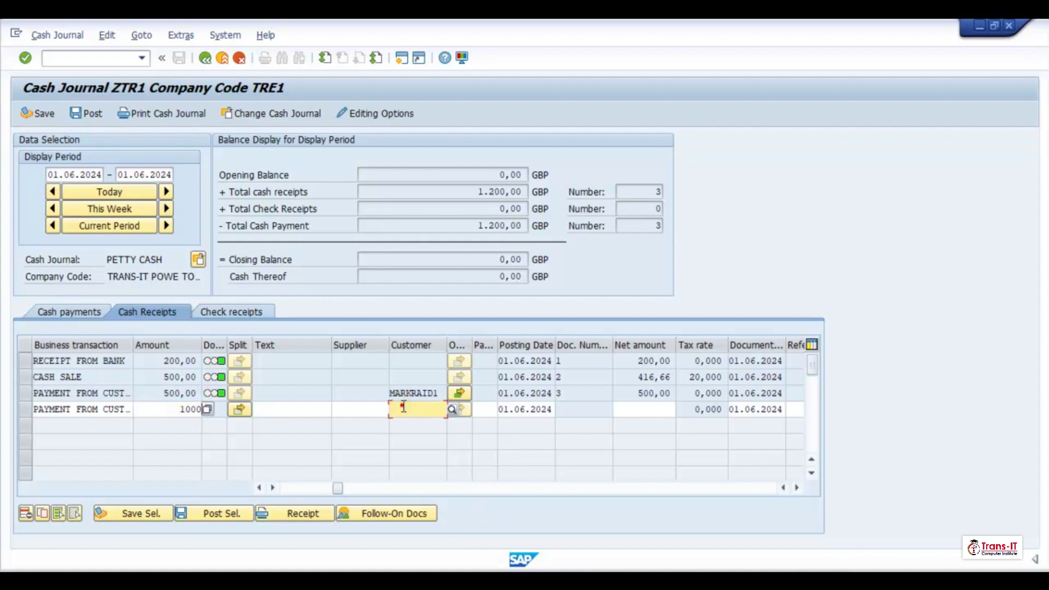
{"action": "left_click", "coordinate": [452, 409]}
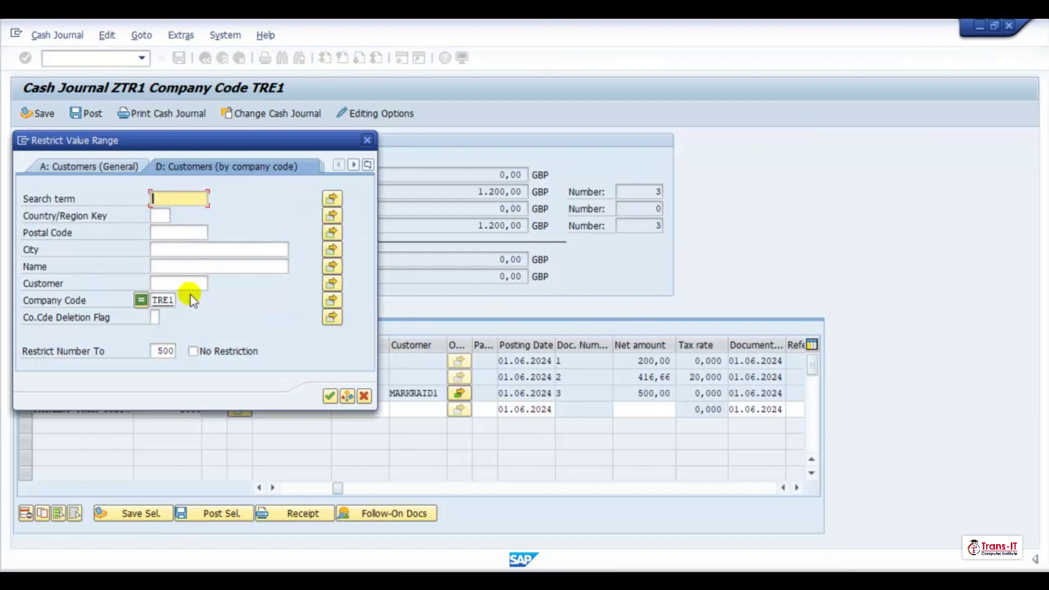
{"action": "key", "text": "Return"}
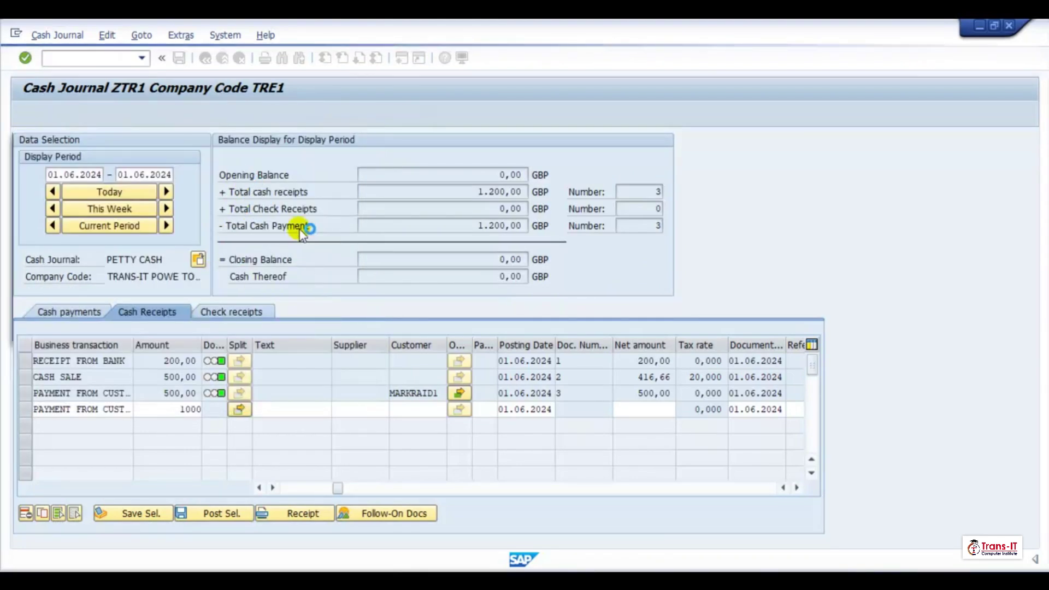
{"action": "double_click", "coordinate": [283, 213]}
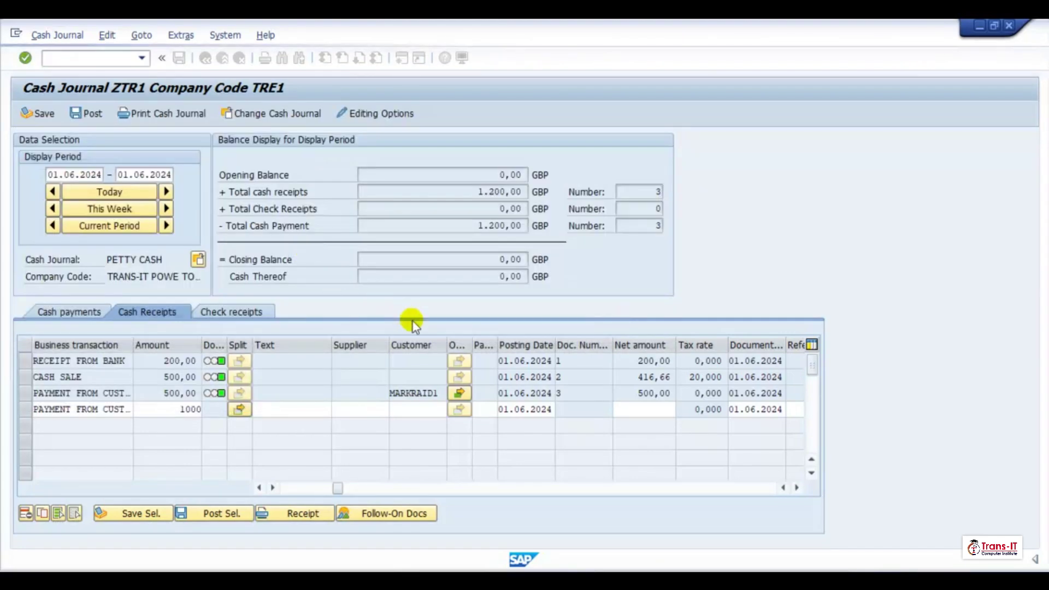
{"action": "left_click", "coordinate": [446, 362]}
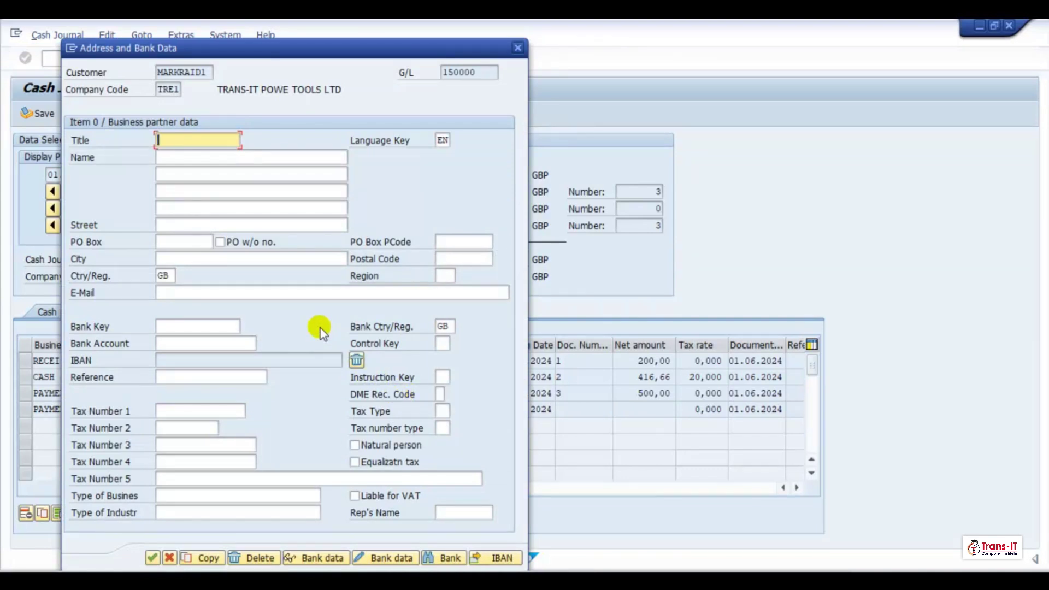
Set the business partner's title to Mr and enter the customer's name in the address data.
{"action": "type", "text": "r"}
{"action": "key", "text": "Tab"}
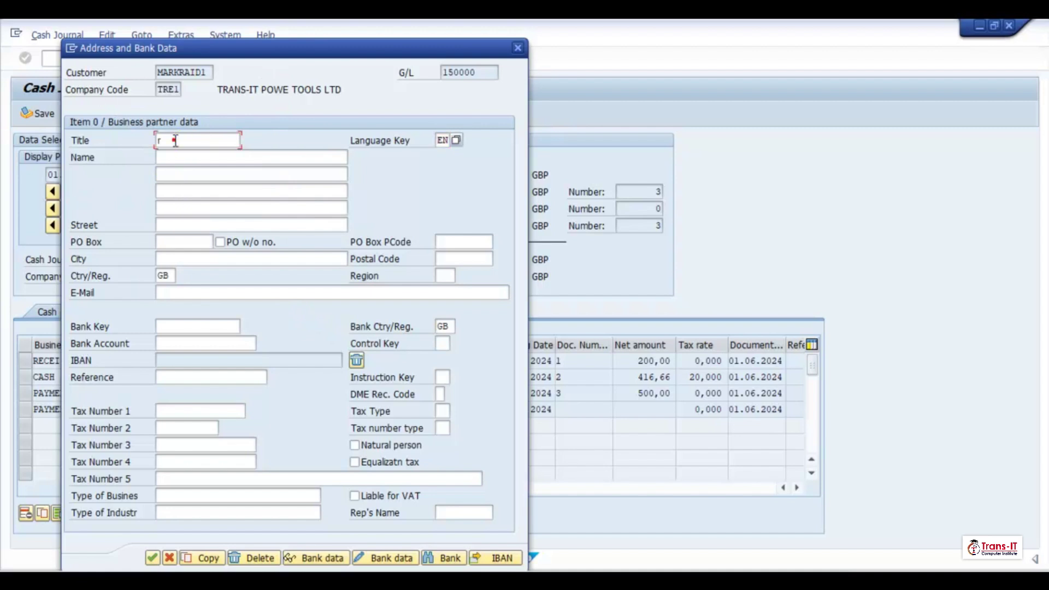
{"action": "left_click", "coordinate": [173, 140]}
{"action": "type", "text": "Mr"}
{"action": "key", "text": "Tab"}
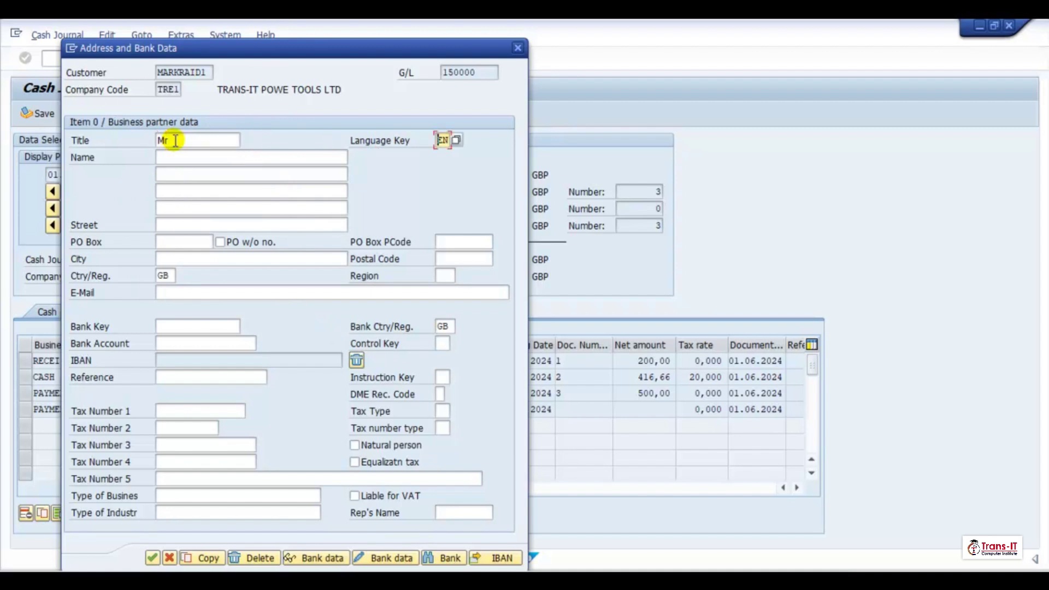
{"action": "key", "text": "Tab"}
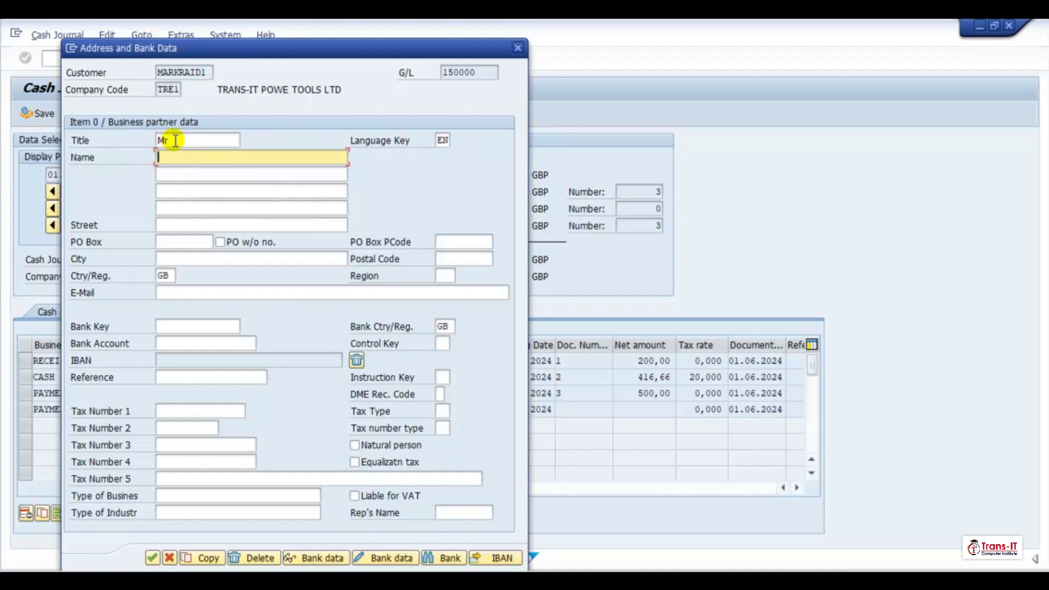
{"action": "type", "text": "Lizzie"}
{"action": "key", "text": "Tab"}
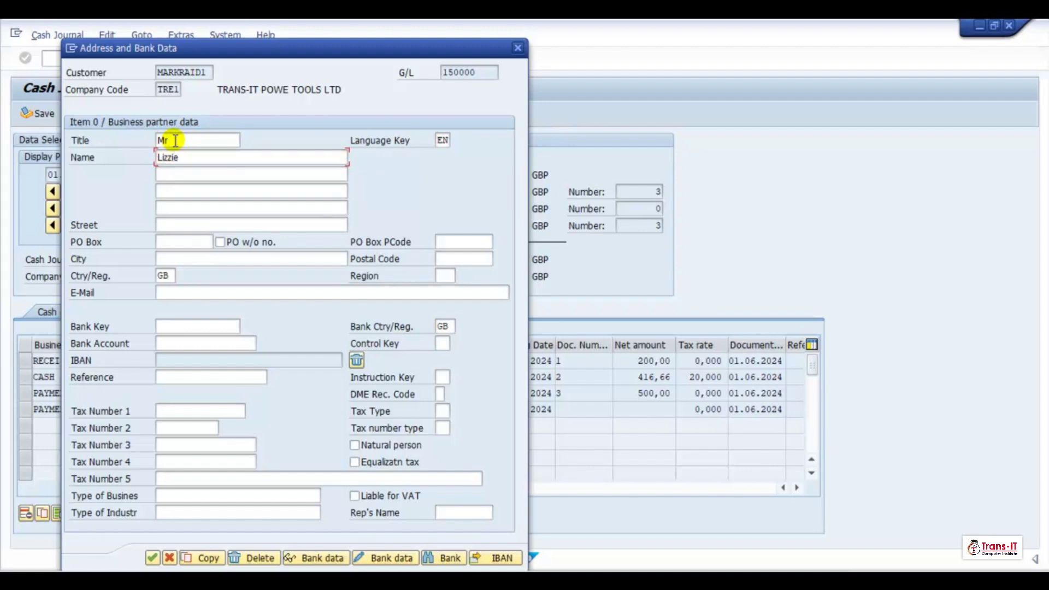
Enter the customer's street, city and postal code and confirm the address data for the new cash receipt.
{"action": "left_click", "coordinate": [193, 225]}
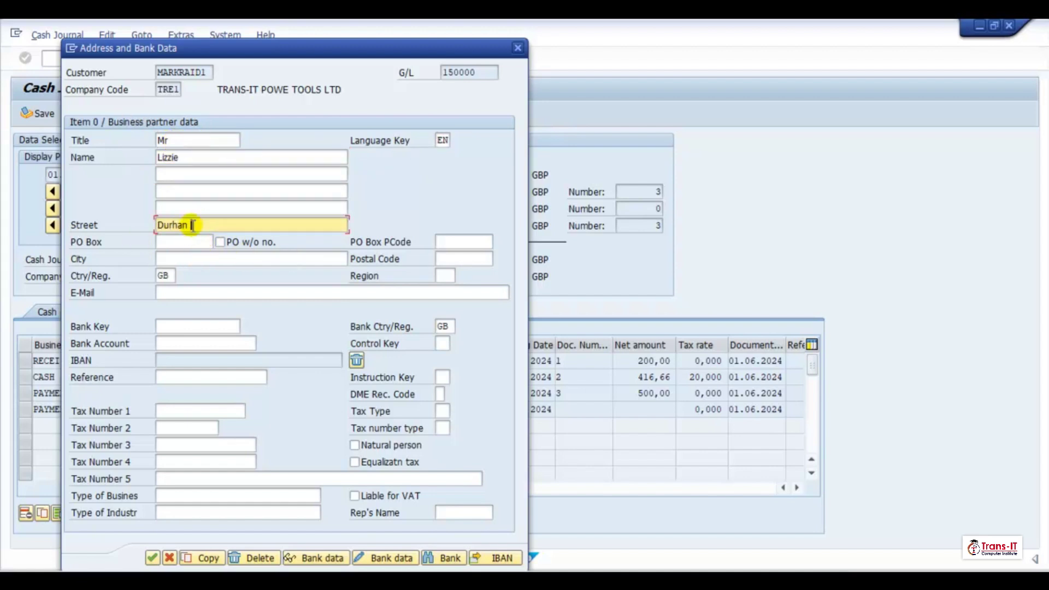
{"action": "key", "text": "Tab"}
{"action": "key", "text": "Tab"}
{"action": "key", "text": "Tab"}
{"action": "key", "text": "Tab"}
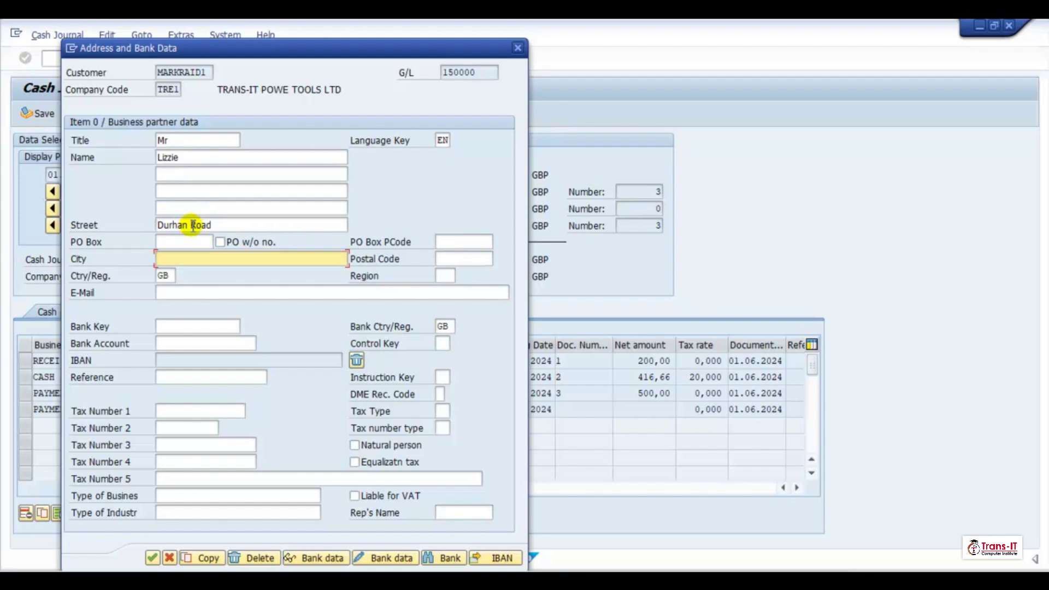
{"action": "type", "text": "Durham"}
{"action": "key", "text": "Tab"}
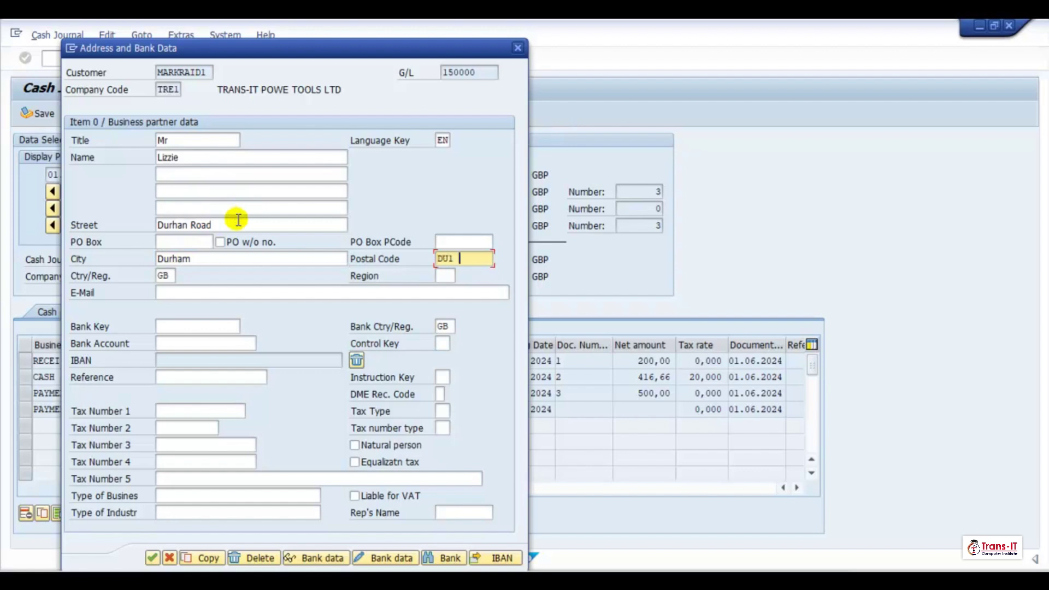
{"action": "type", "text": "DU1 1R"}
{"action": "key", "text": "Return"}
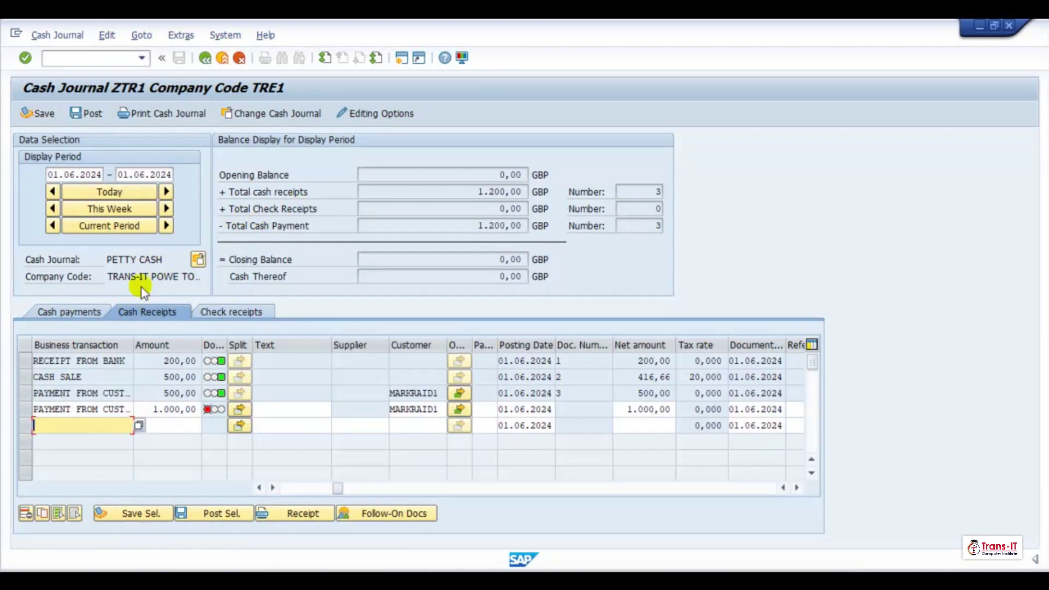
Save and post only the new 1000 PAYMENT FROM CUSTOMER cash receipt.
{"action": "left_click", "coordinate": [25, 410]}
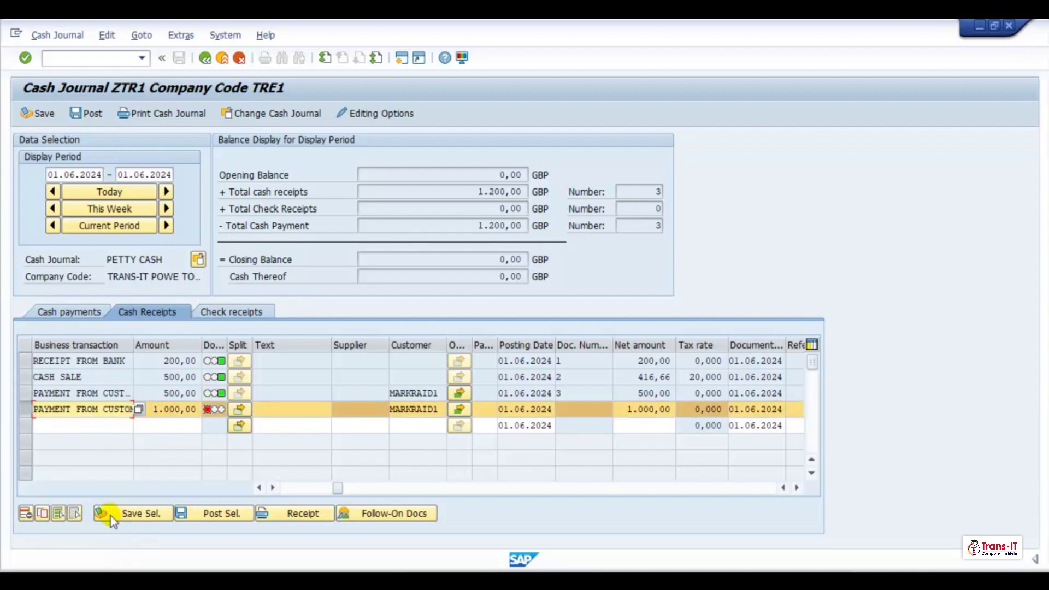
{"action": "left_click", "coordinate": [141, 514]}
{"action": "left_click", "coordinate": [218, 514]}
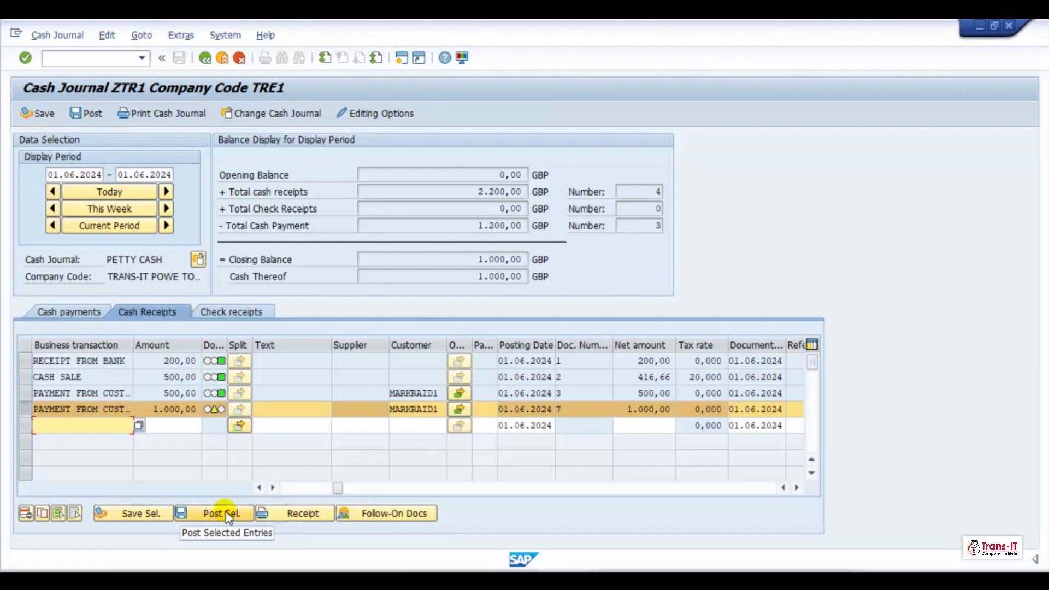
{"action": "left_click", "coordinate": [225, 513]}
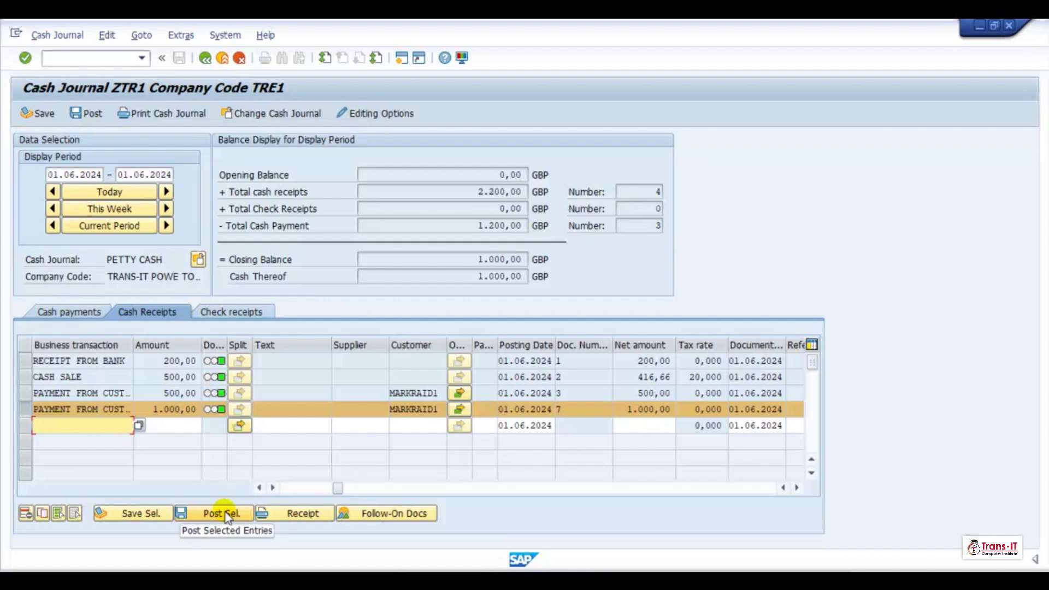
{"action": "left_click", "coordinate": [35, 409]}
Add a PAYMENT TO VENDOR line with an amount of 900 to the cash payments.
{"action": "left_click", "coordinate": [65, 313]}
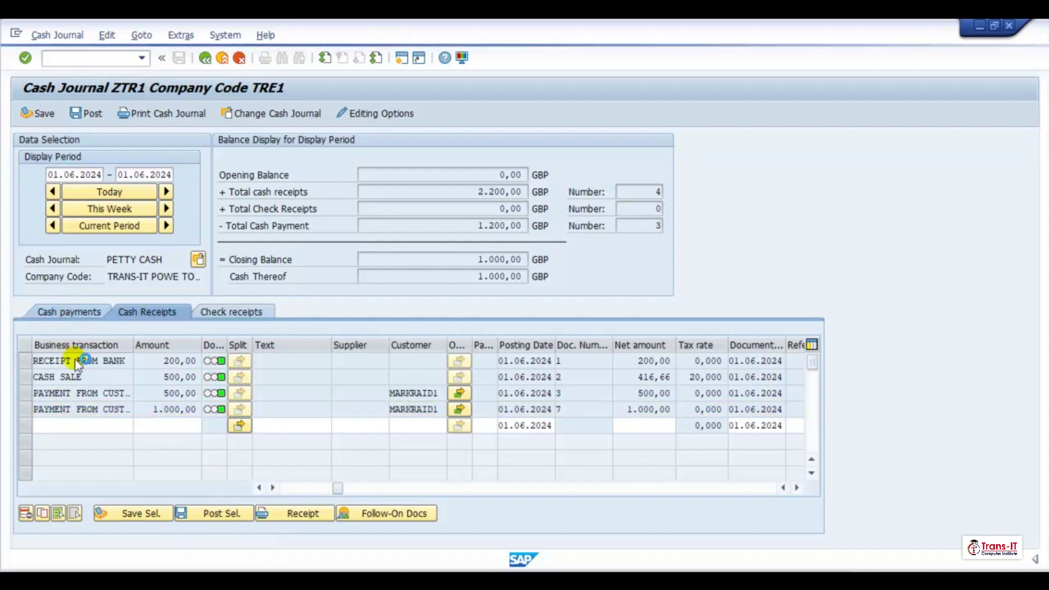
{"action": "left_click", "coordinate": [134, 409]}
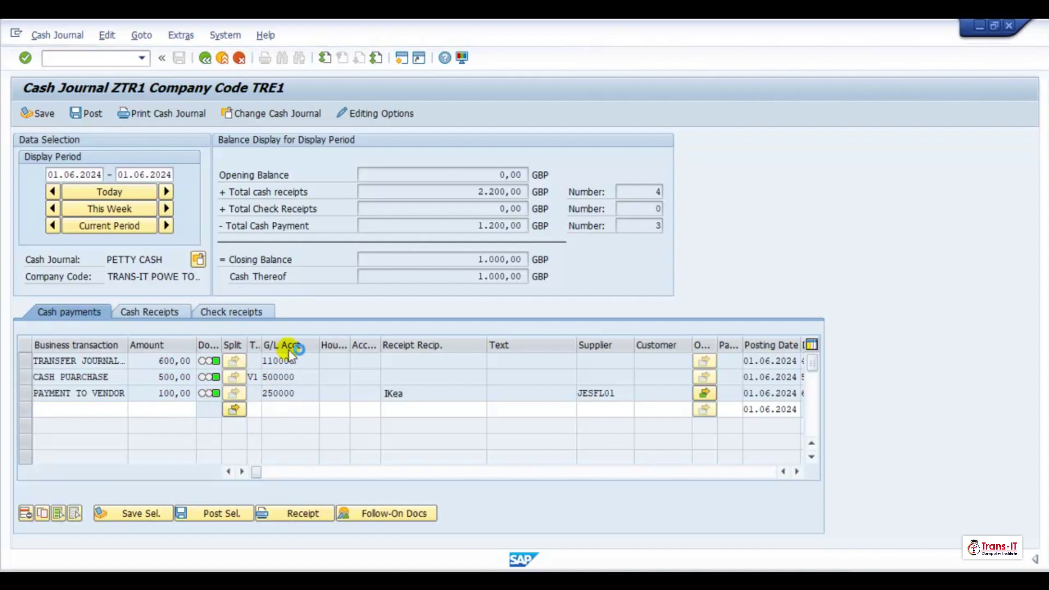
{"action": "left_click", "coordinate": [329, 396]}
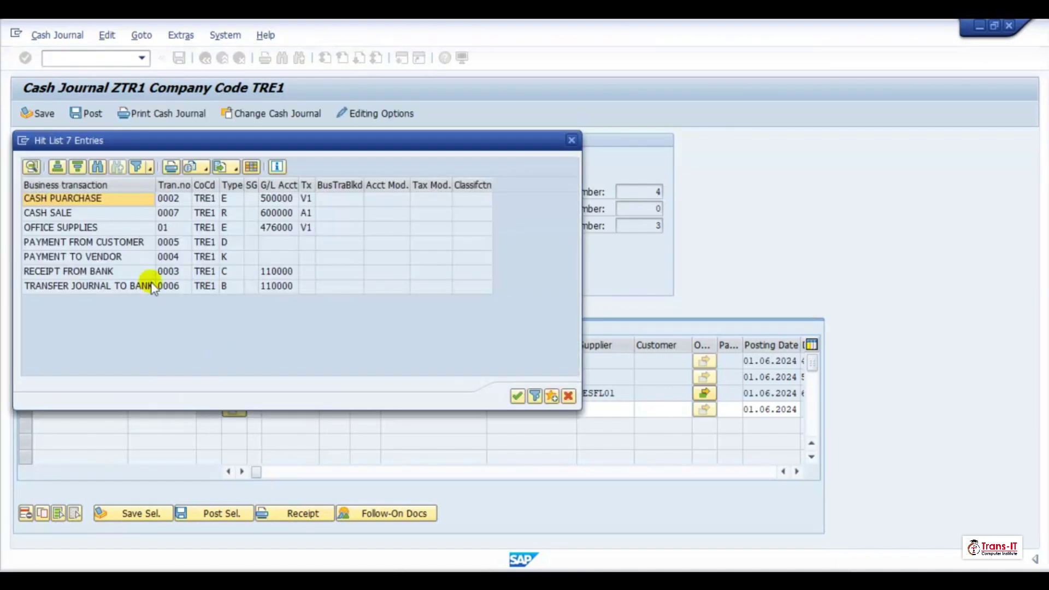
{"action": "double_click", "coordinate": [75, 260]}
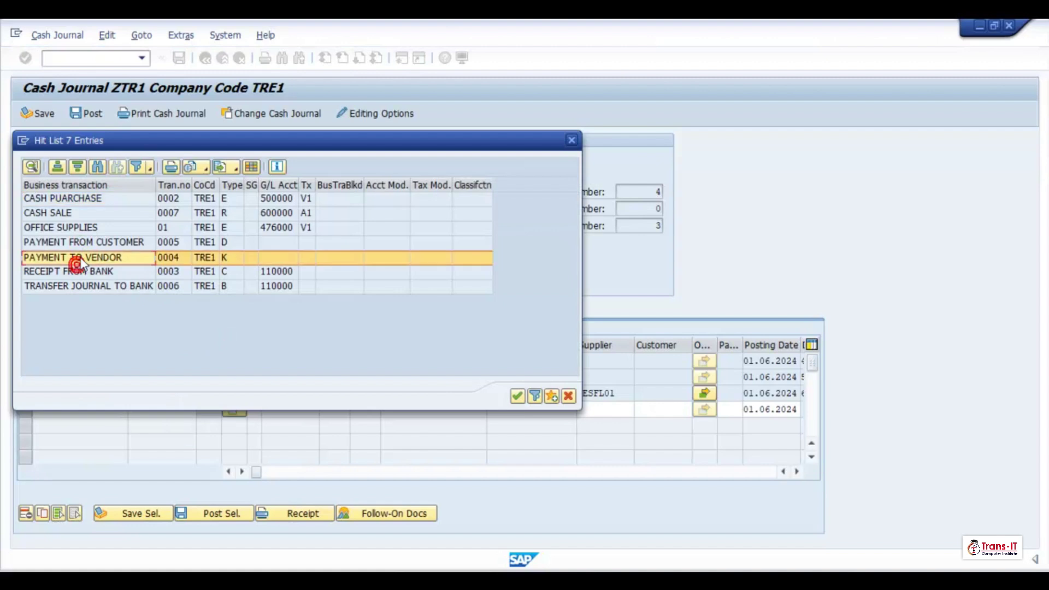
{"action": "left_click", "coordinate": [171, 407]}
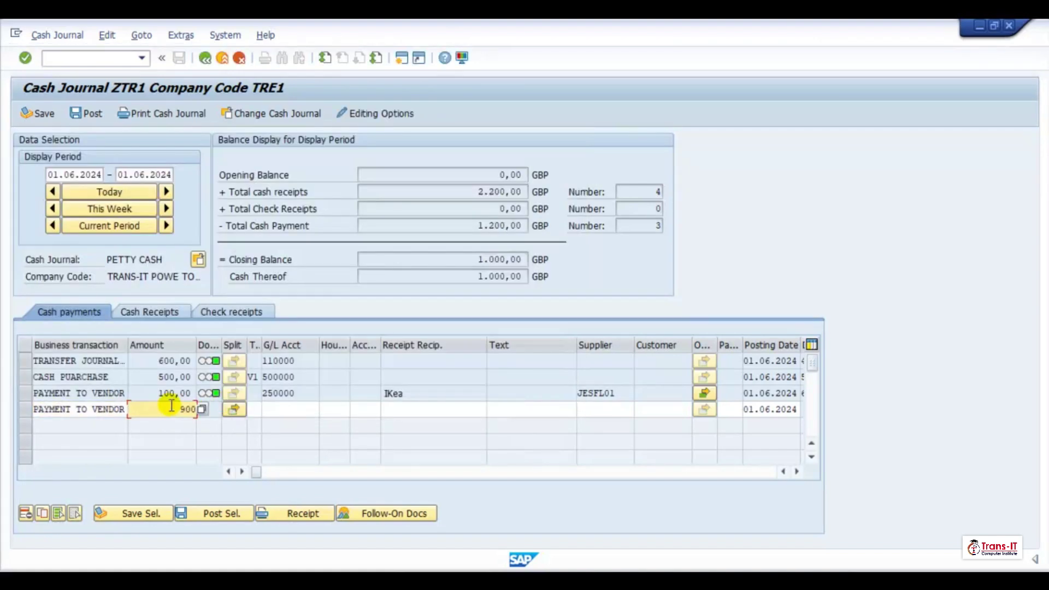
Assign supplier 20011 to the 900 PAYMENT TO VENDOR line from the suppliers of company code TRE1.
{"action": "key", "text": "Tab"}
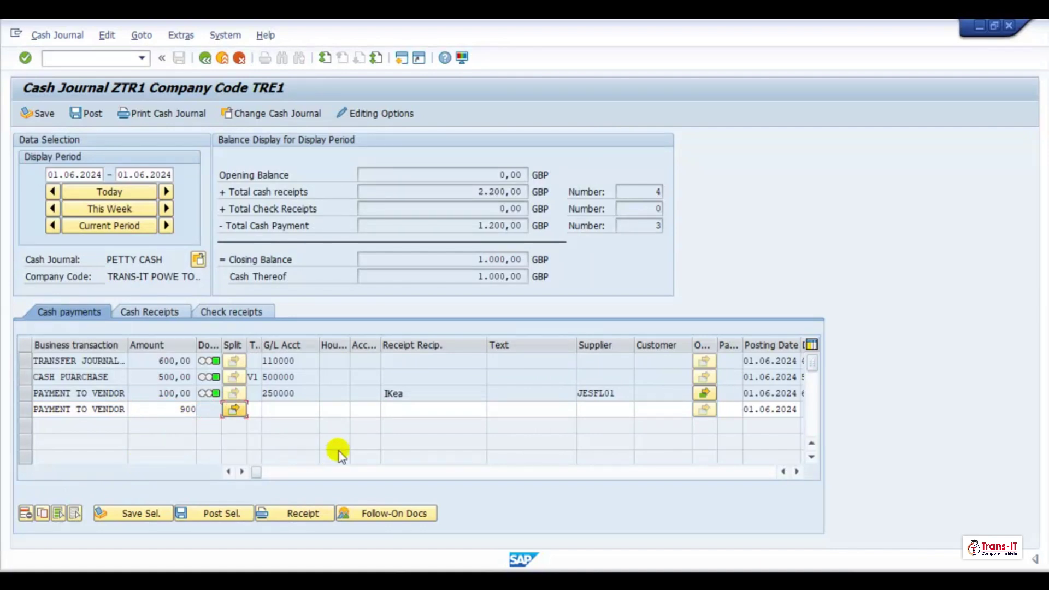
{"action": "key", "text": "Tab"}
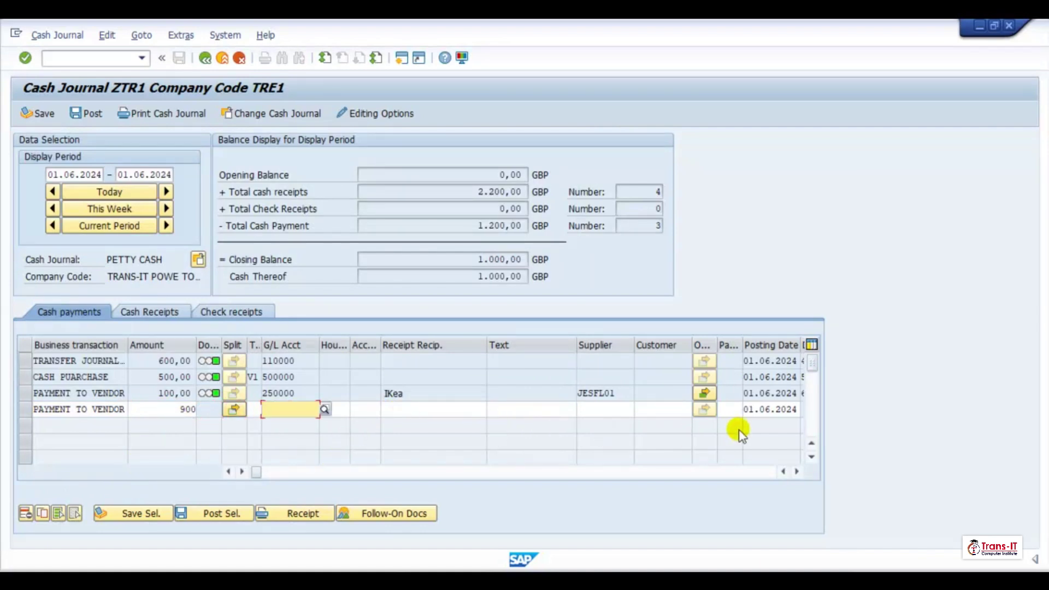
{"action": "left_click", "coordinate": [606, 409]}
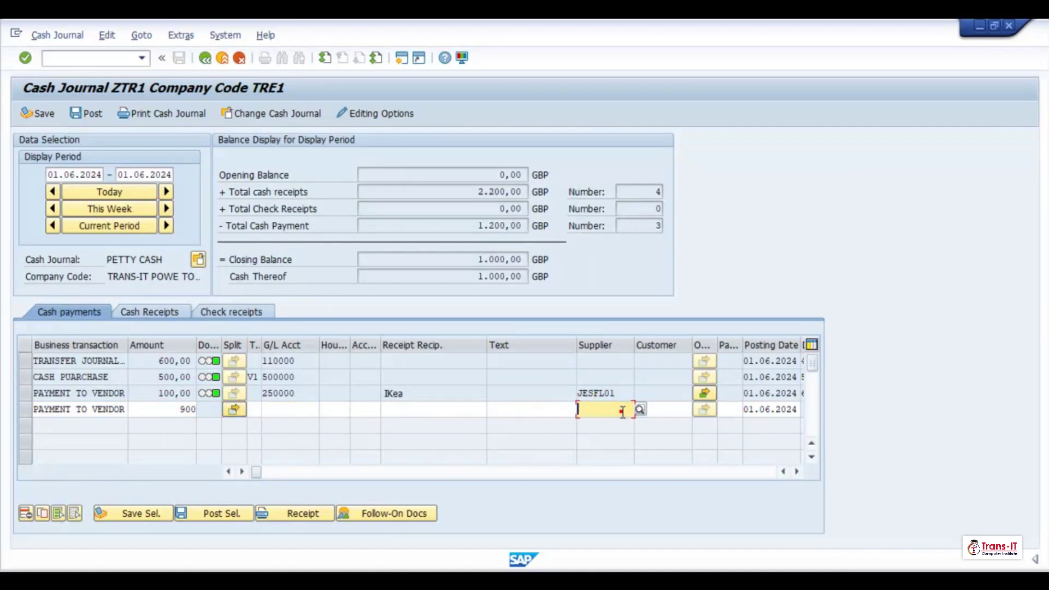
{"action": "left_click", "coordinate": [640, 409]}
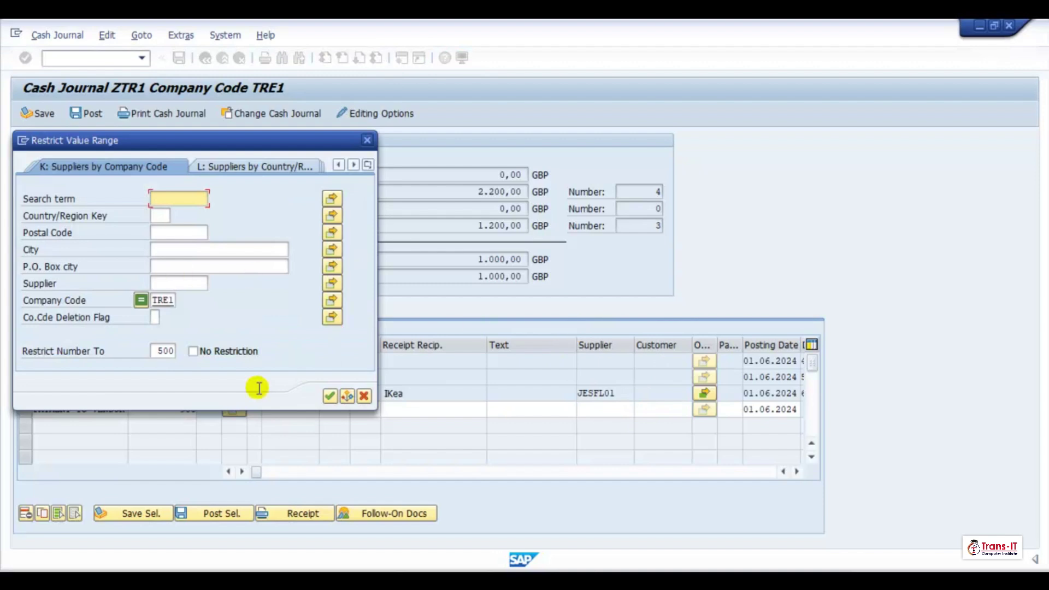
{"action": "left_click", "coordinate": [329, 397]}
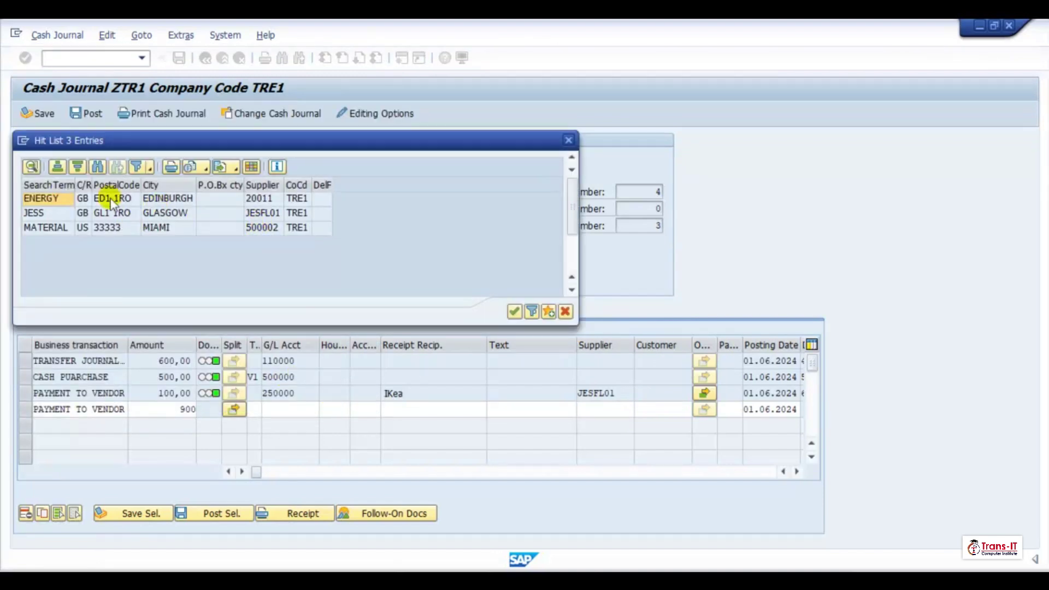
{"action": "left_click", "coordinate": [39, 187]}
{"action": "double_click", "coordinate": [41, 197]}
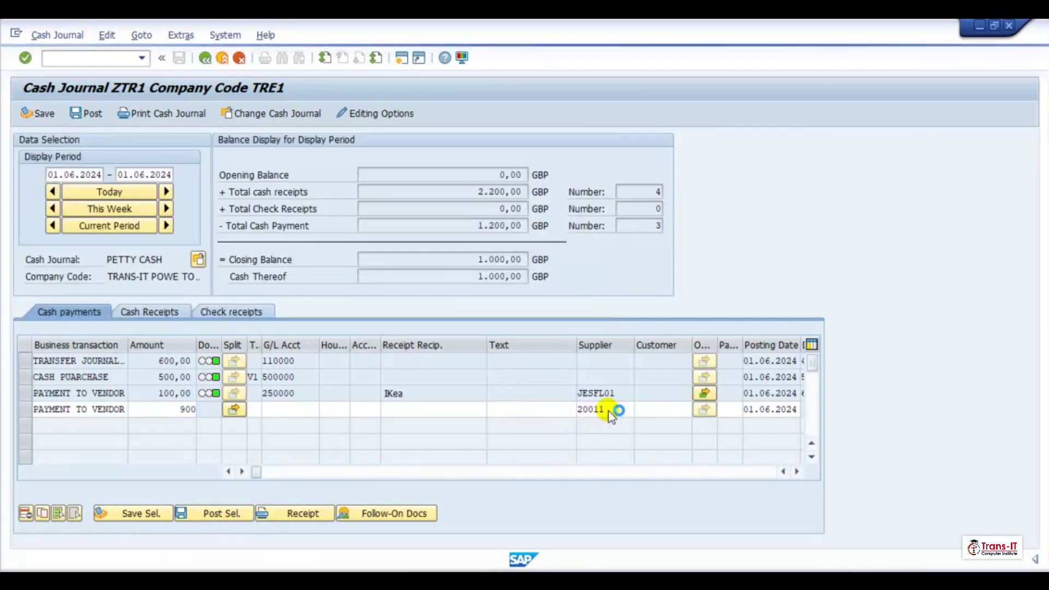
{"action": "key", "text": "Return"}
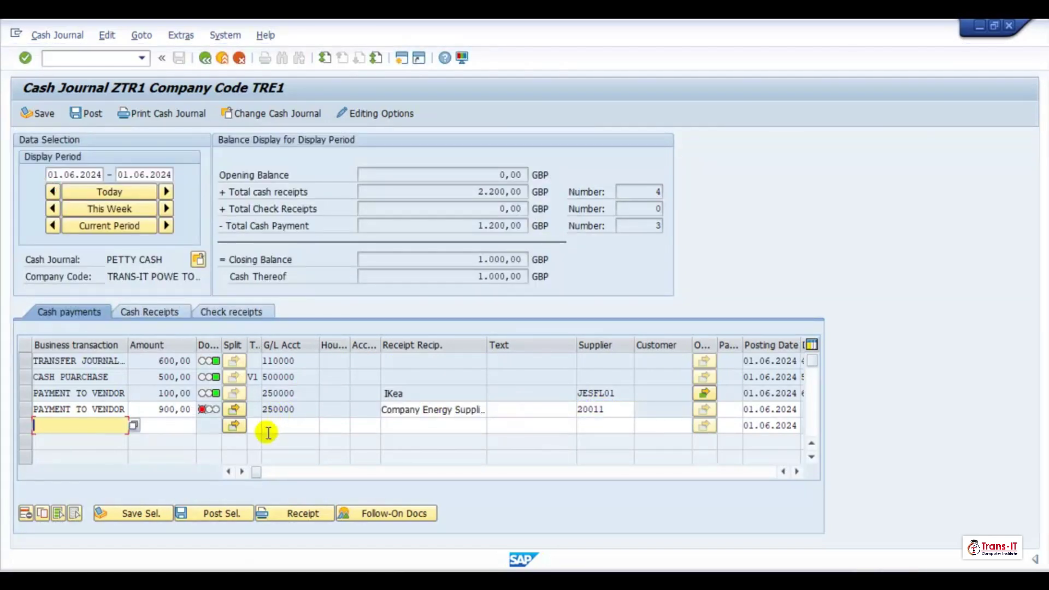
Save and post only the 900 PAYMENT TO VENDOR line, then clear its selection.
{"action": "left_click", "coordinate": [23, 410]}
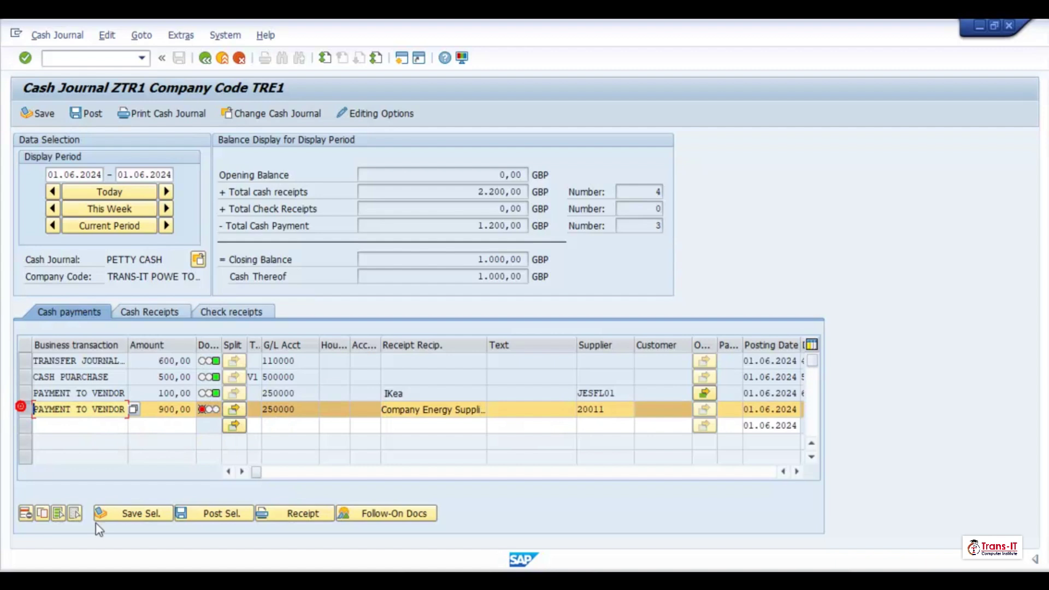
{"action": "left_click", "coordinate": [127, 513]}
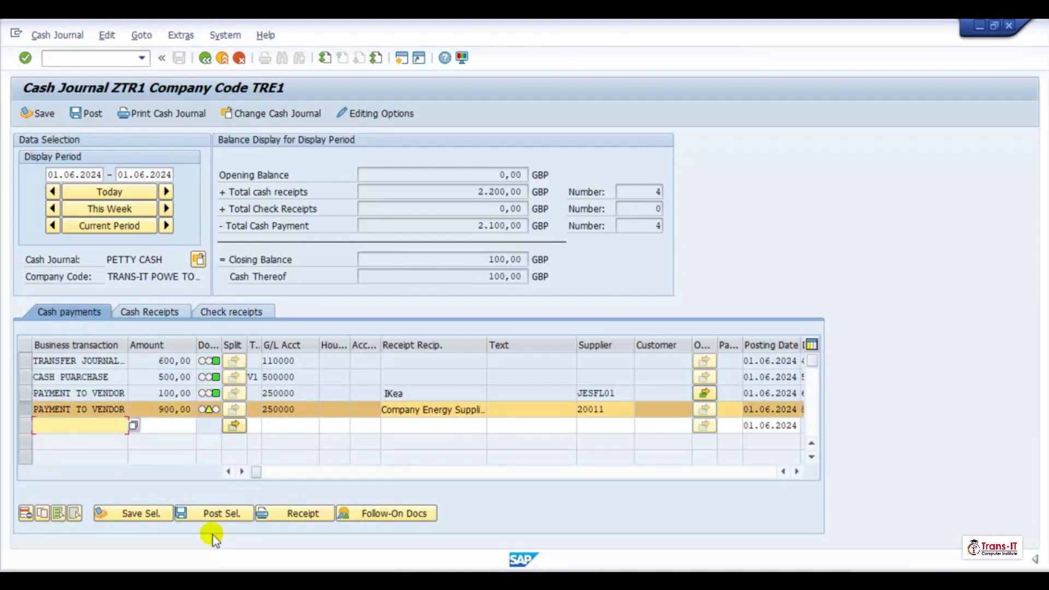
{"action": "left_click", "coordinate": [221, 515]}
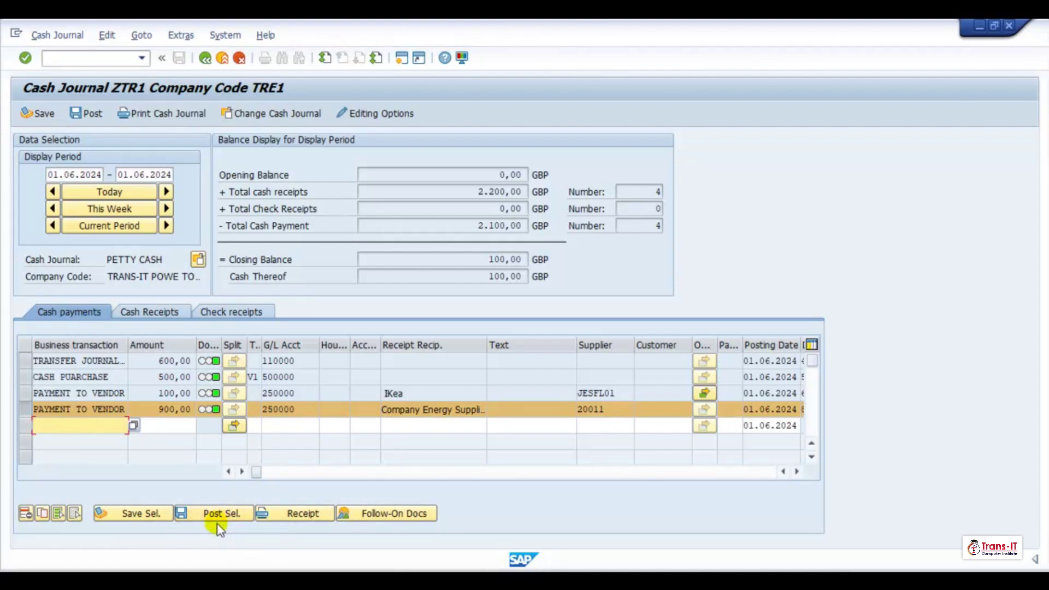
{"action": "left_click", "coordinate": [21, 406]}
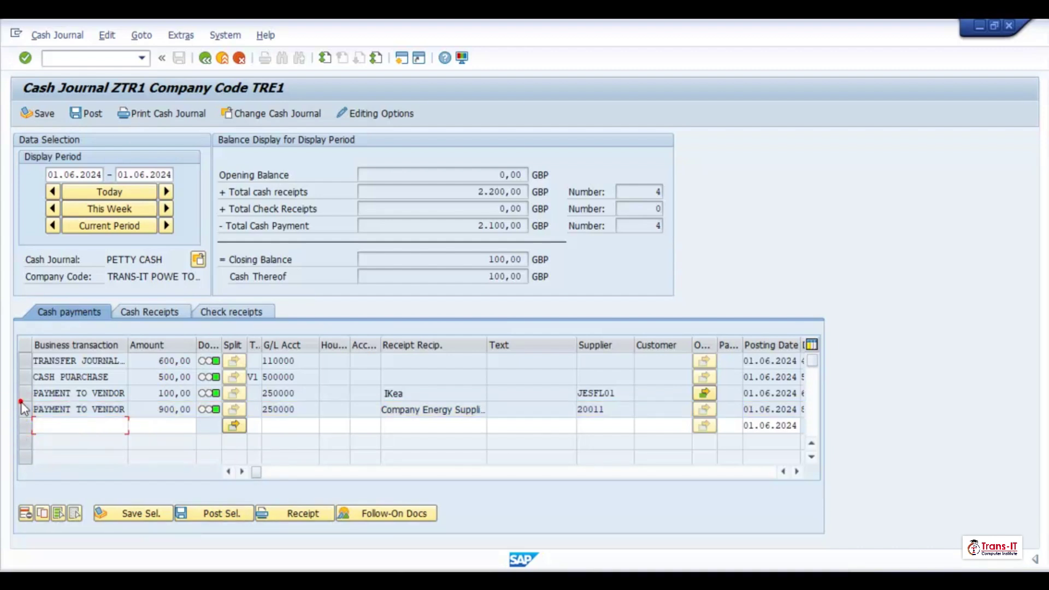
Try to print the cash journal and read the long text of the message about variant CASHDE.
{"action": "left_click", "coordinate": [166, 114]}
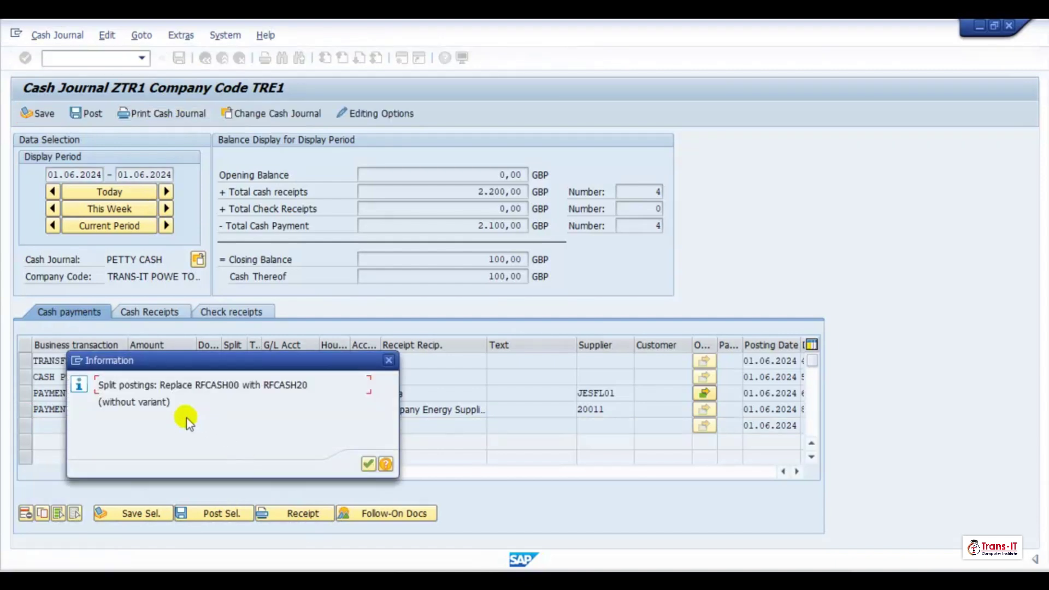
{"action": "left_click", "coordinate": [369, 465]}
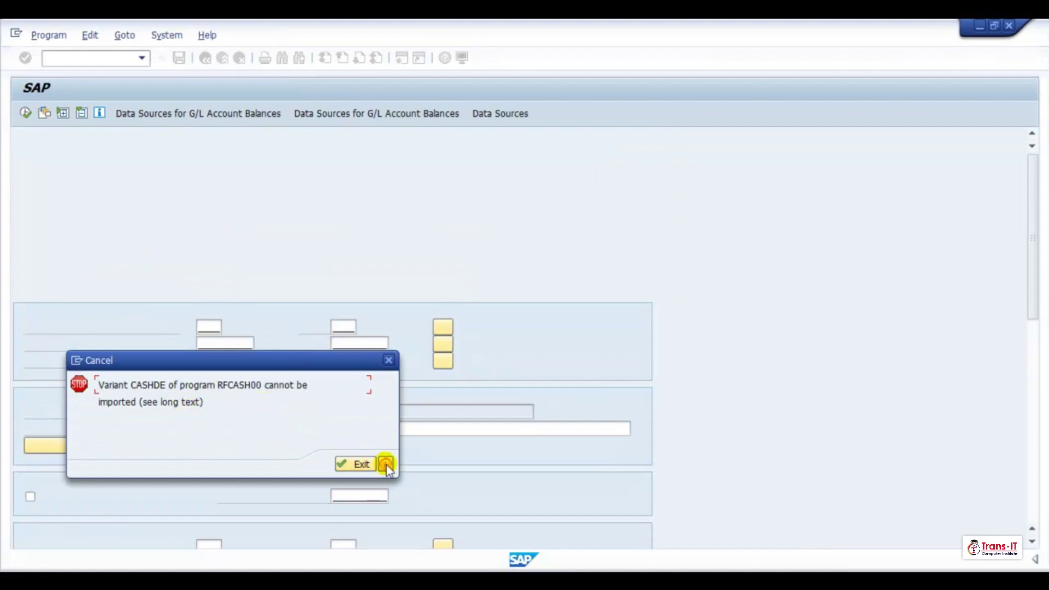
{"action": "key", "text": "F1"}
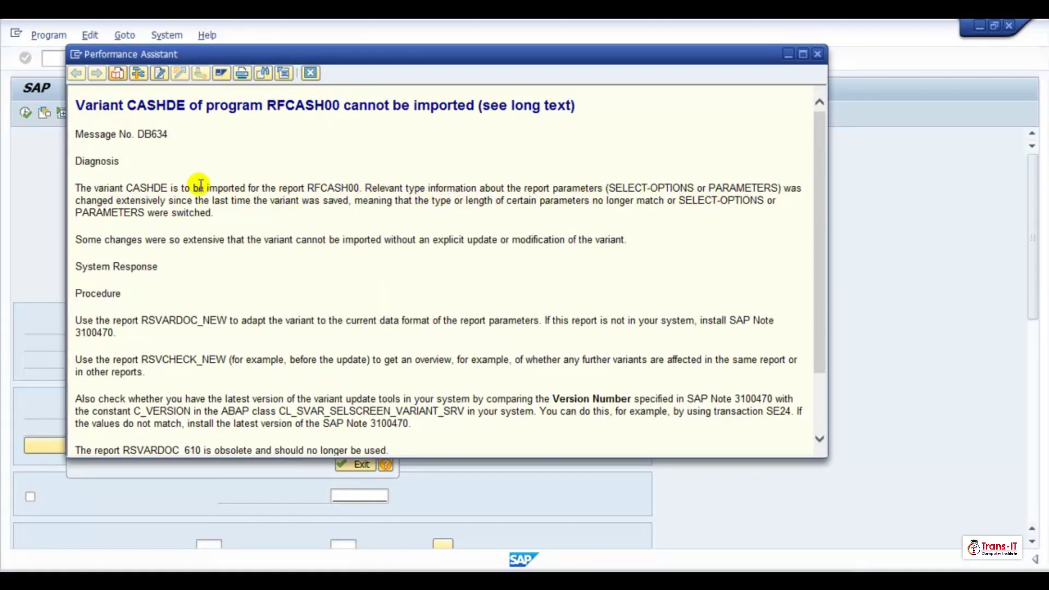
{"action": "scroll", "coordinate": [342, 272], "scroll_direction": "down", "scroll_amount": 2}
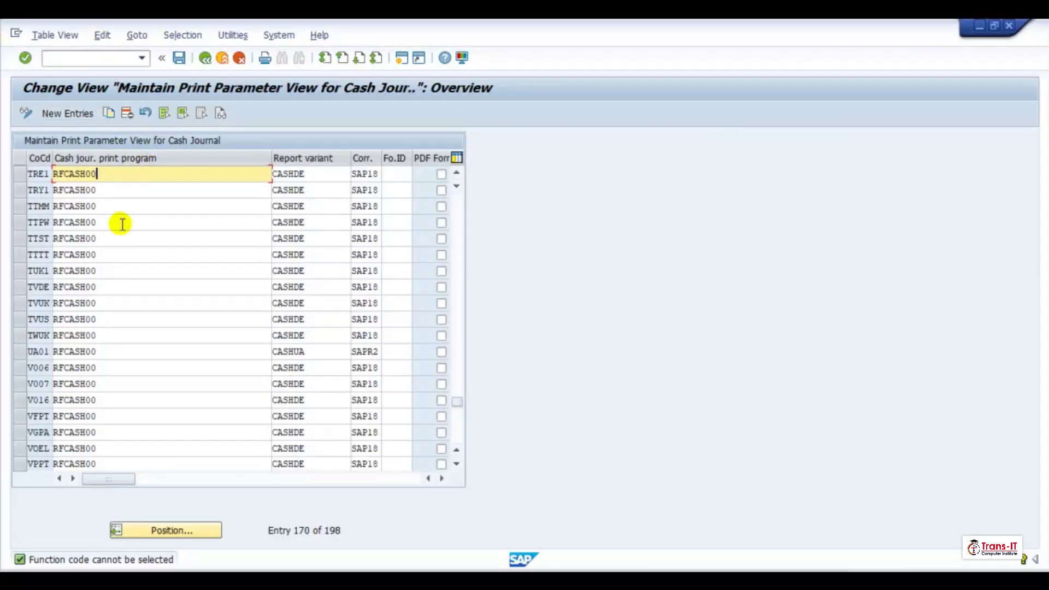
Reopen the cash journal print parameters, go to company code TRE1 and set its print program to RFCASH20.
{"action": "left_click", "coordinate": [206, 58]}
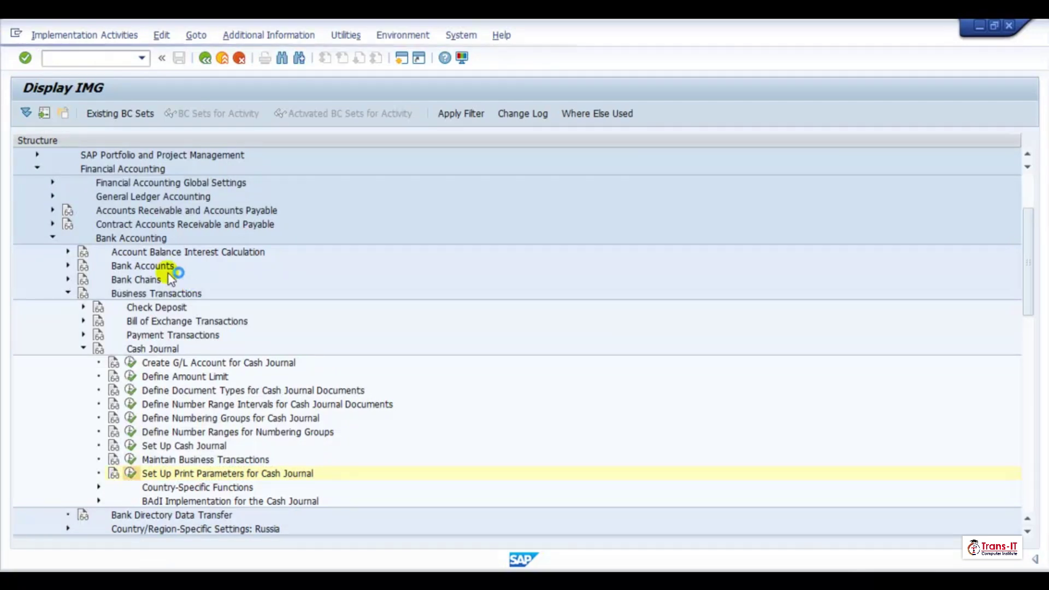
{"action": "left_click", "coordinate": [119, 239]}
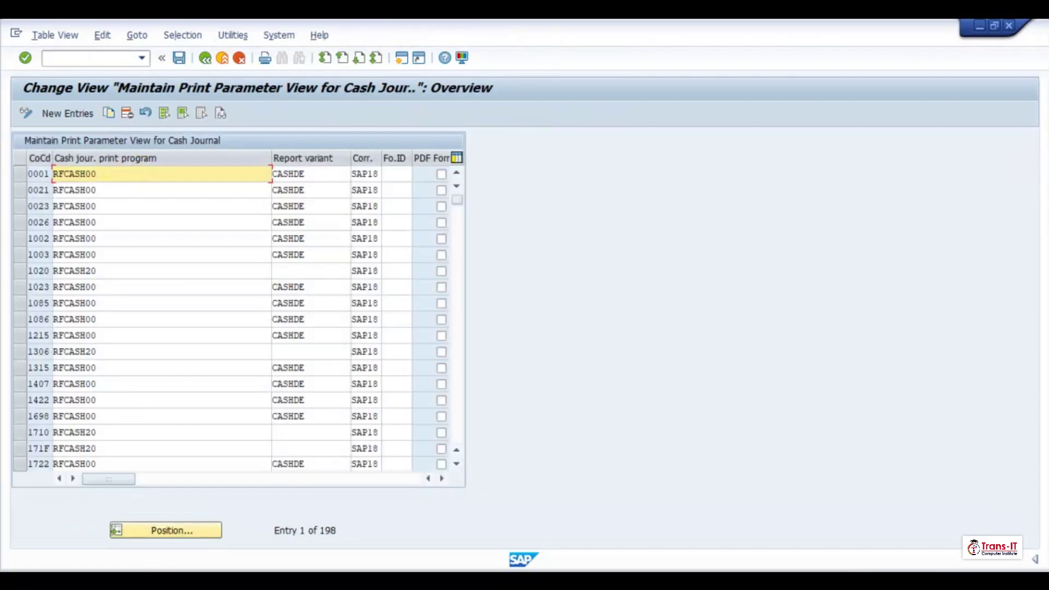
{"action": "left_click", "coordinate": [187, 536]}
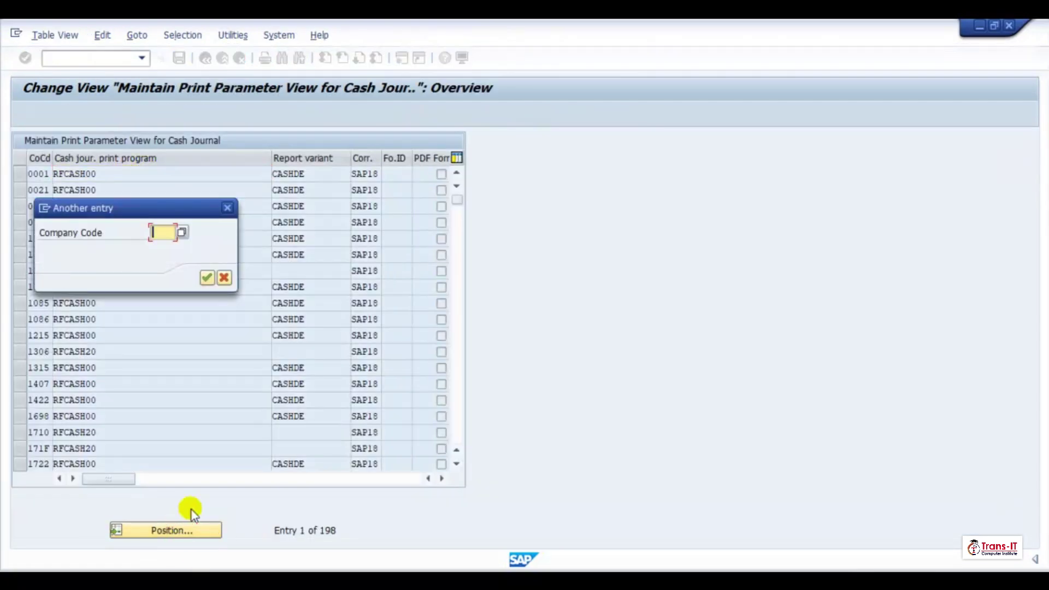
{"action": "type", "text": "TRE1"}
{"action": "key", "text": "Return"}
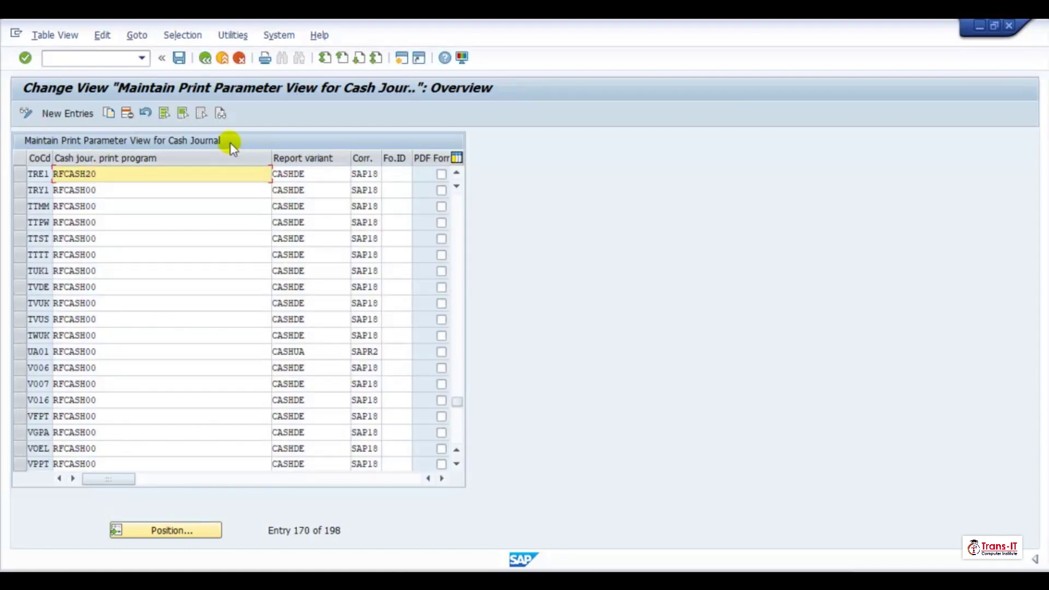
Save the TRE1 print parameters under the own customizing request TRE1: Setup Cash Journal.
{"action": "left_click", "coordinate": [181, 59]}
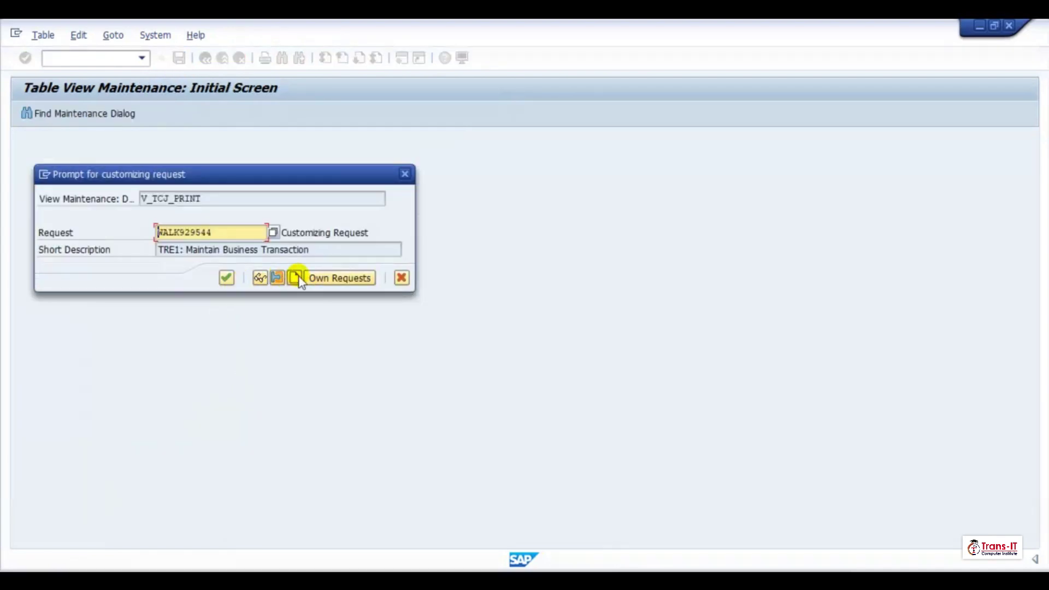
{"action": "left_click", "coordinate": [323, 281]}
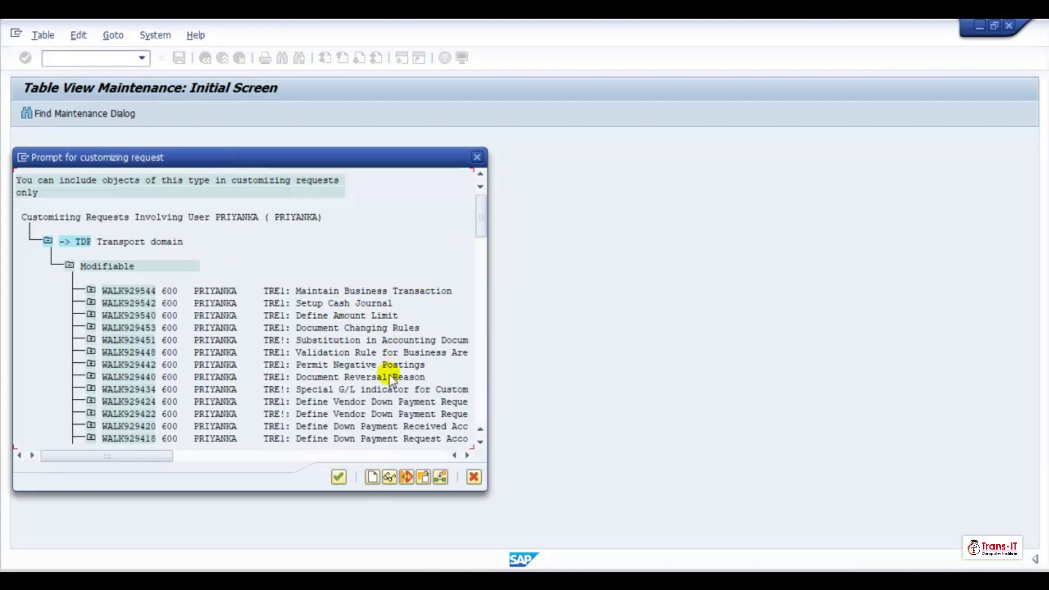
{"action": "double_click", "coordinate": [349, 305]}
{"action": "left_click", "coordinate": [226, 277]}
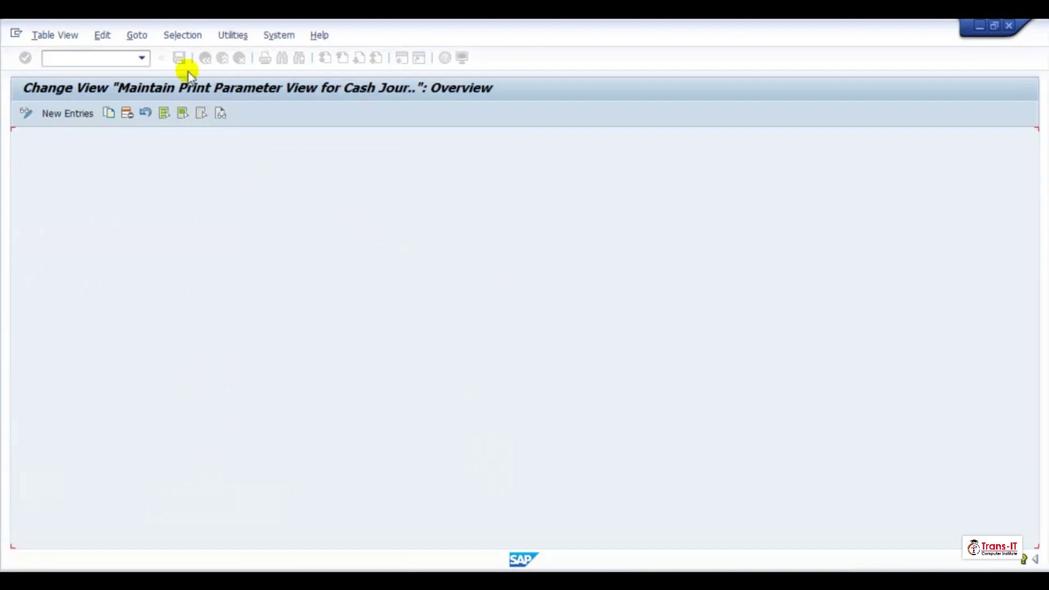
Leave the customizing screens and return to SAP Easy Access.
{"action": "left_click", "coordinate": [203, 59]}
{"action": "left_click", "coordinate": [222, 61]}
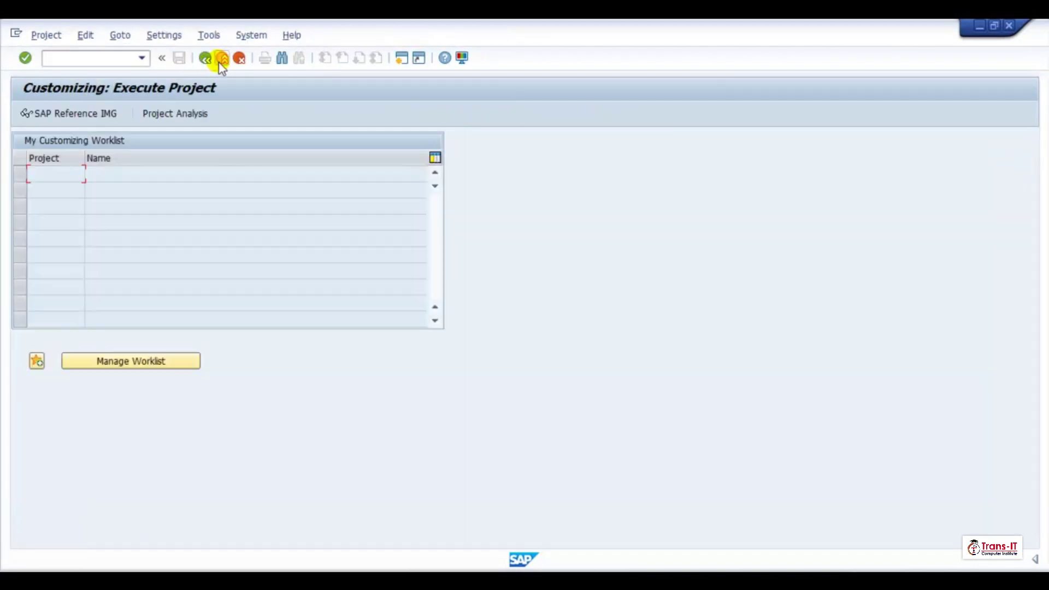
{"action": "left_click", "coordinate": [222, 59]}
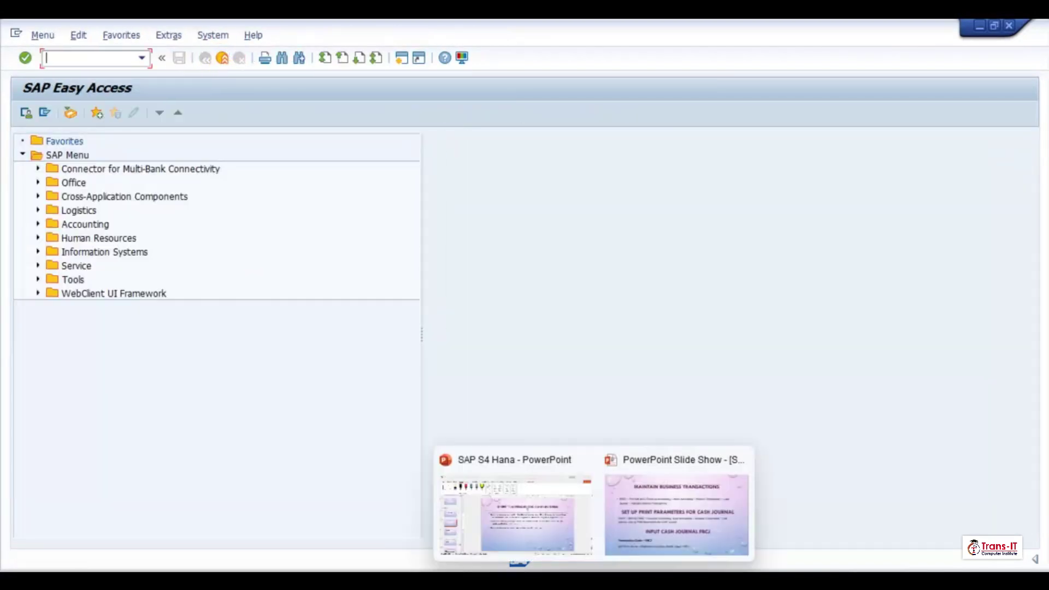
{"action": "left_click", "coordinate": [775, 515]}
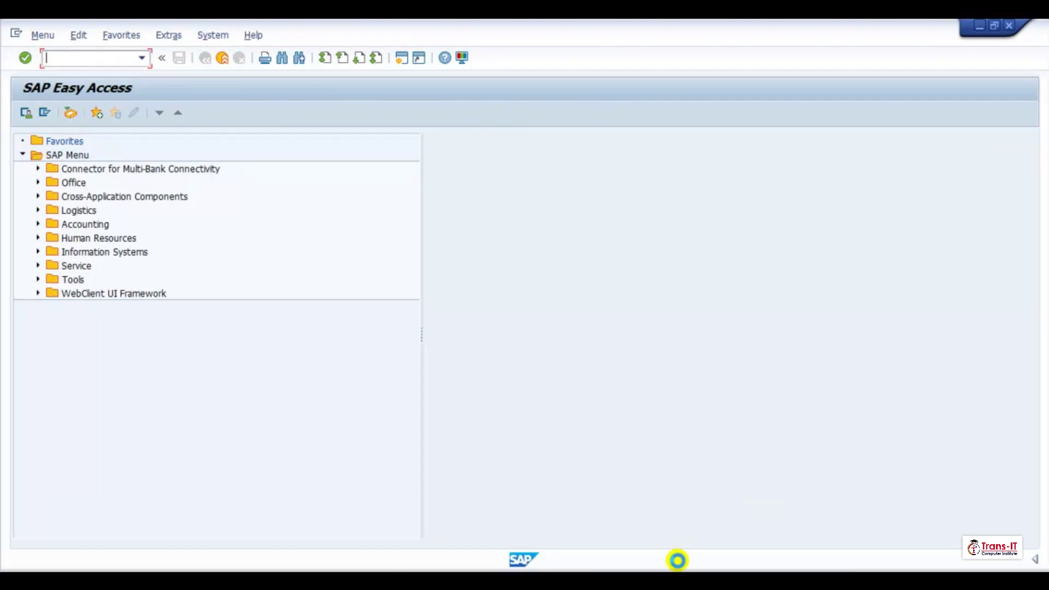
{"action": "left_click", "coordinate": [101, 53]}
{"action": "type", "text": "fbcj"}
{"action": "key", "text": "Return"}
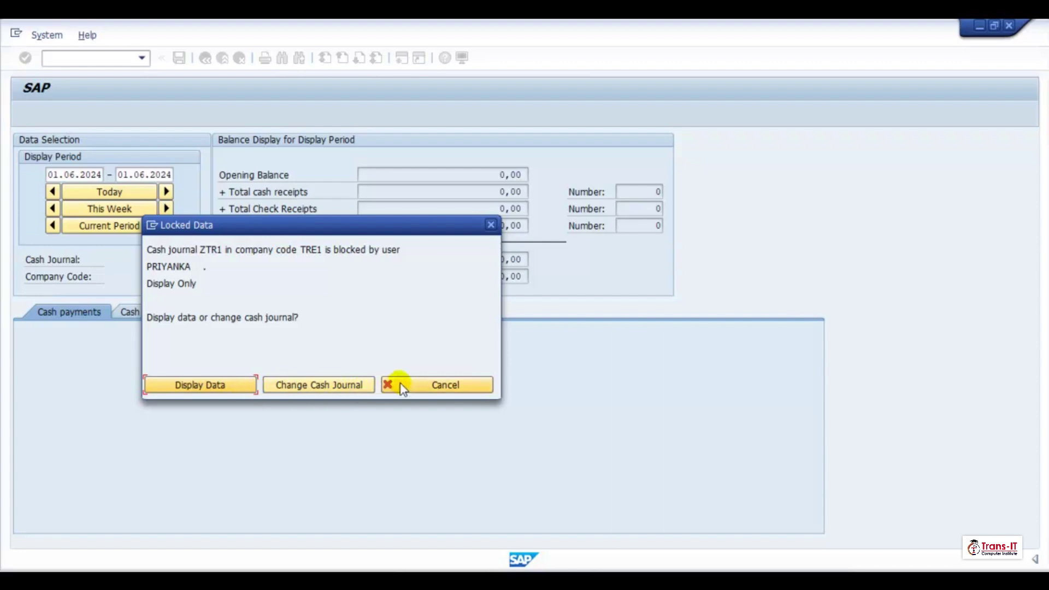
{"action": "left_click", "coordinate": [420, 387]}
Switch to the session holding the print message, close the message and restart the FBCJ cash journal.
{"action": "left_click", "coordinate": [627, 581]}
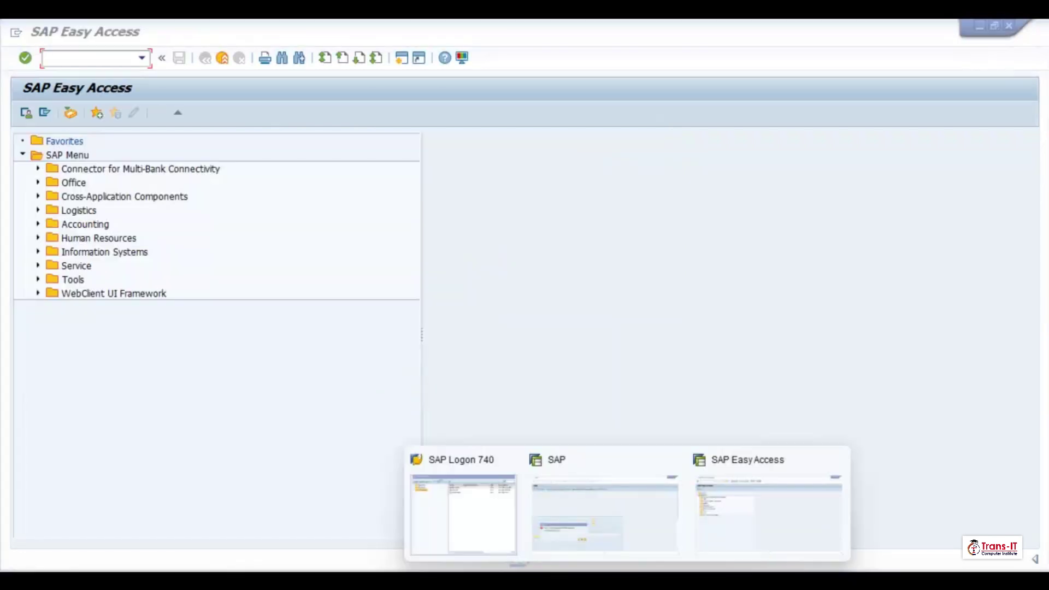
{"action": "left_click", "coordinate": [717, 512]}
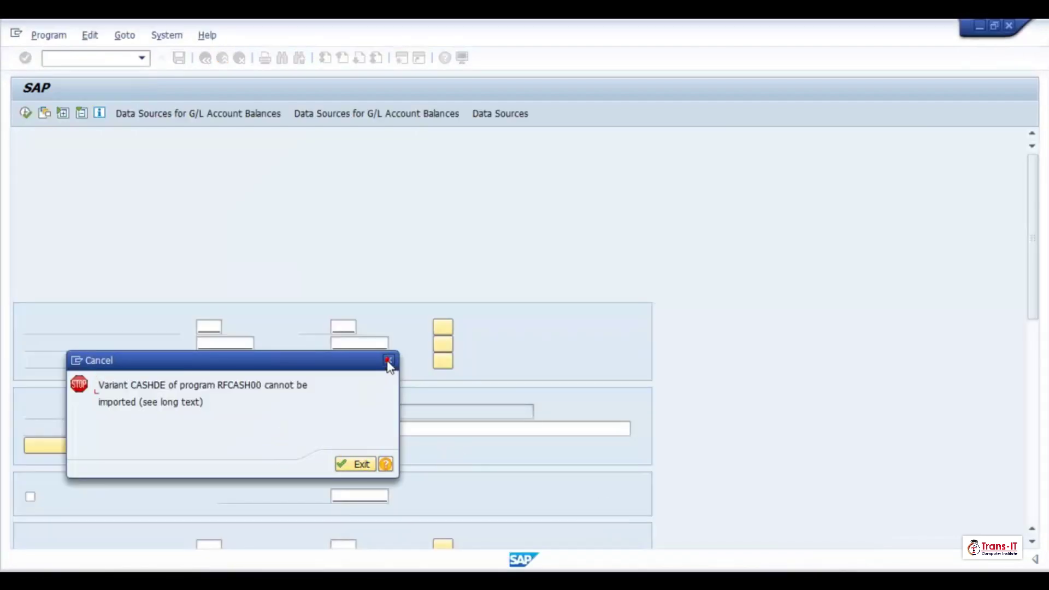
{"action": "left_click", "coordinate": [388, 360]}
{"action": "double_click", "coordinate": [159, 354]}
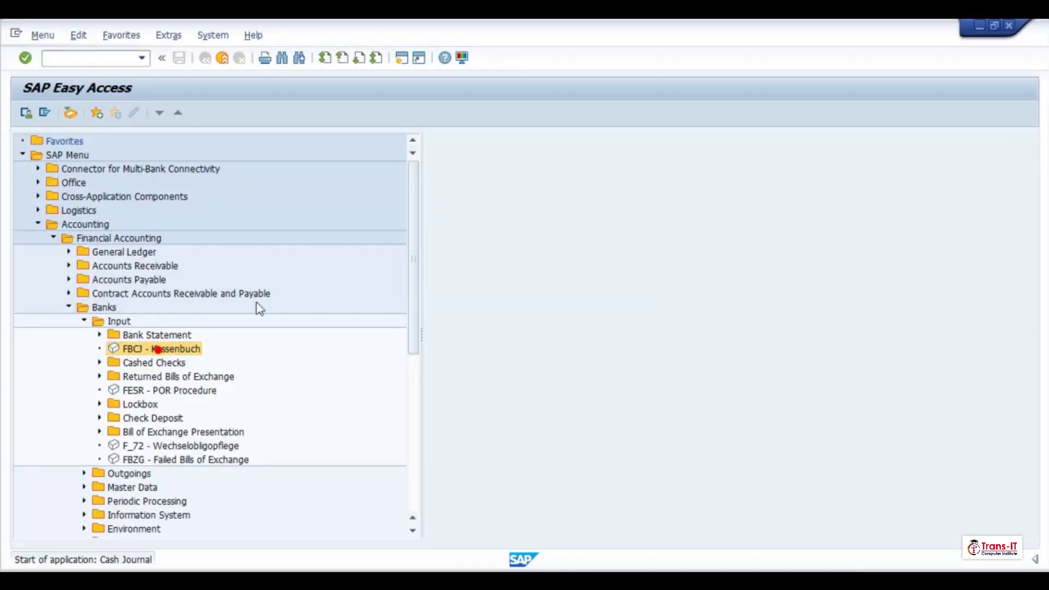
Try to print the cash journal again and read the long text of the message about RFCASH20.
{"action": "left_click", "coordinate": [177, 114]}
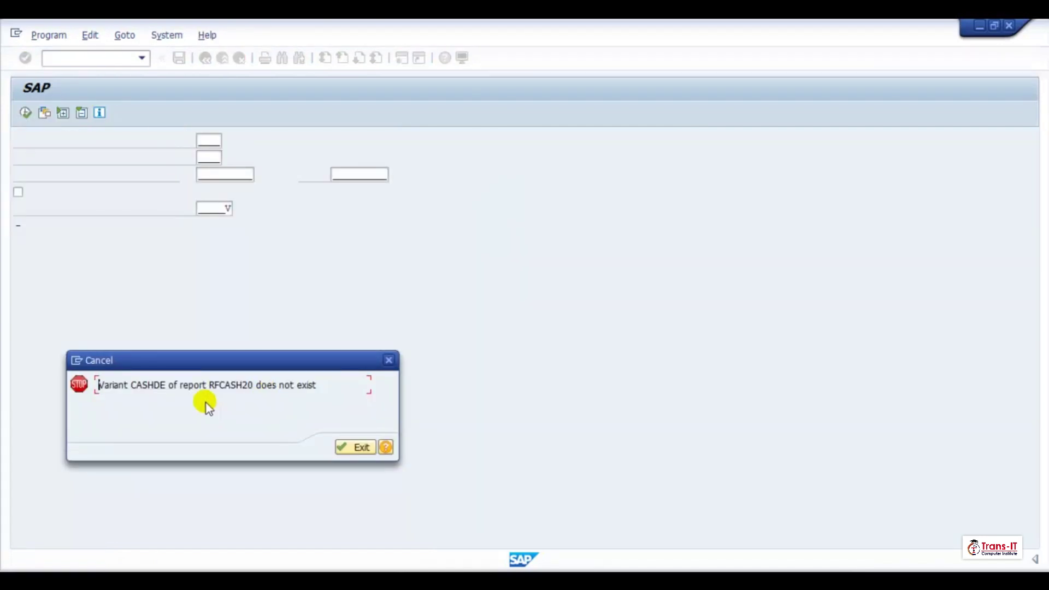
{"action": "left_click", "coordinate": [385, 447]}
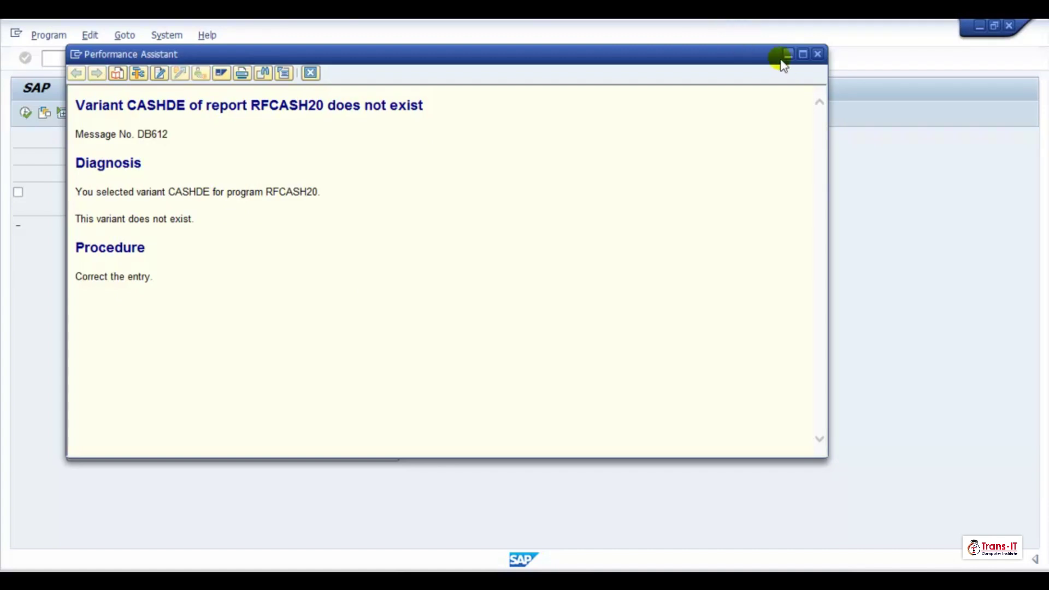
{"action": "left_click", "coordinate": [817, 54]}
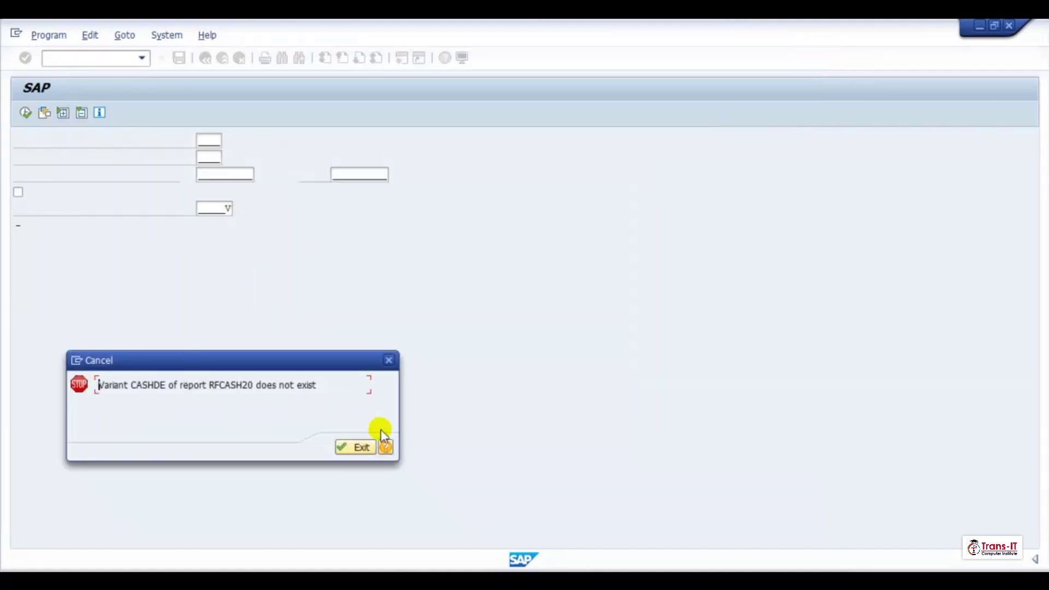
{"action": "left_click", "coordinate": [386, 446]}
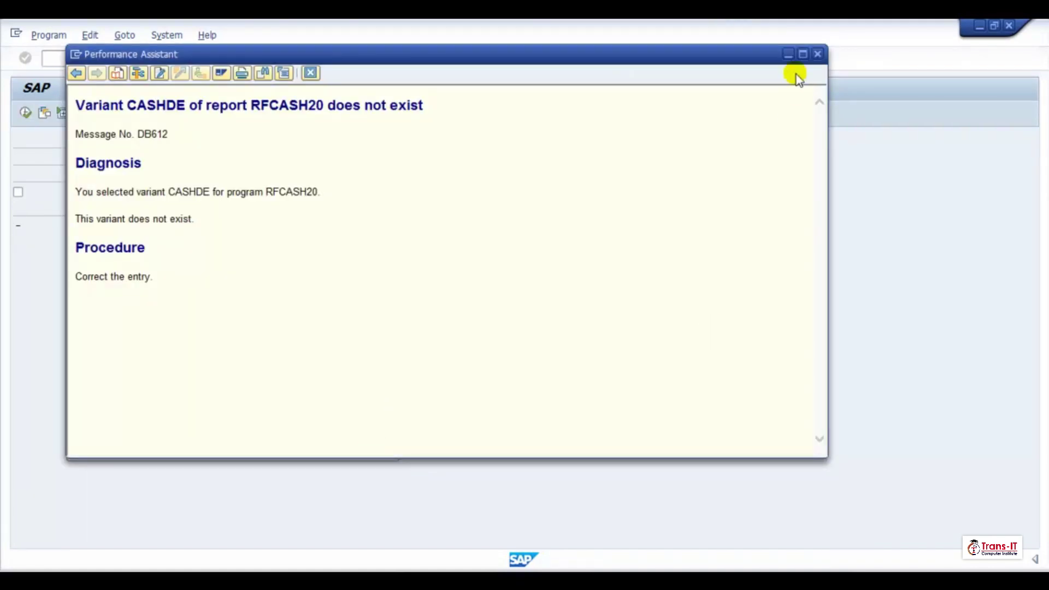
{"action": "left_click", "coordinate": [818, 54]}
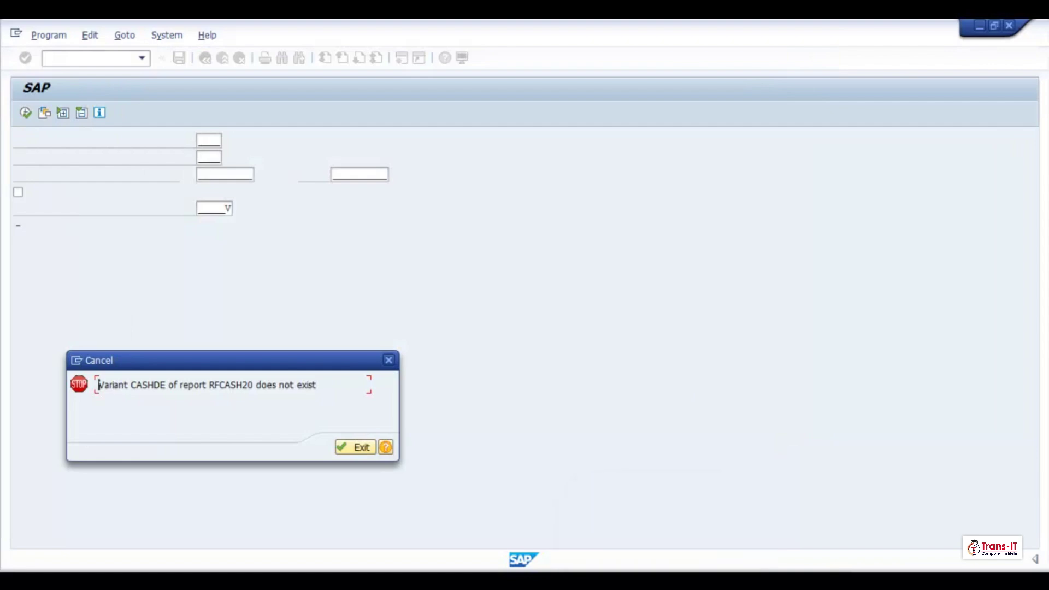